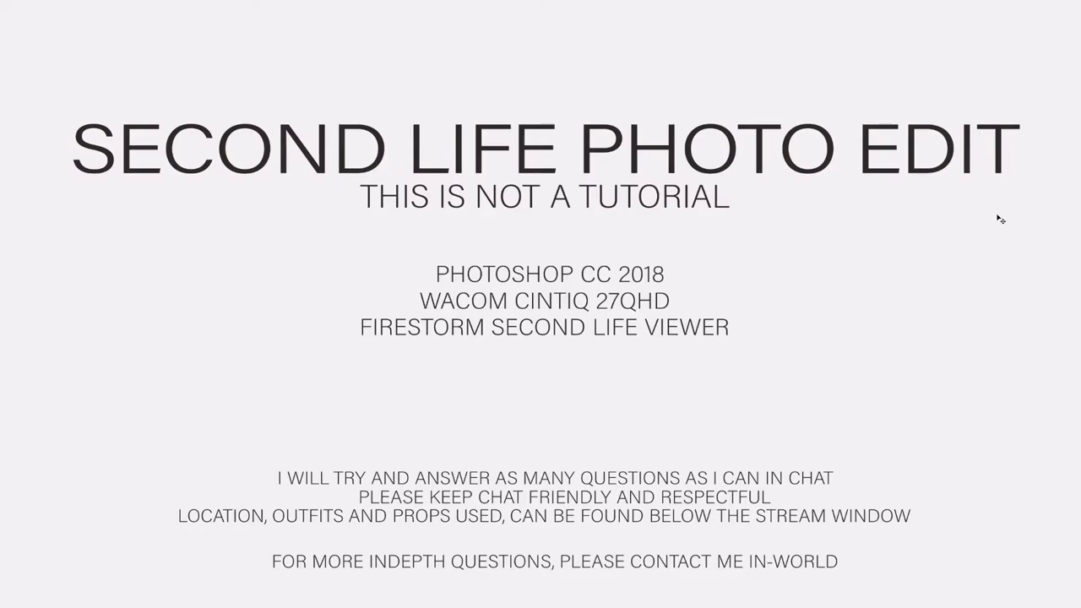
Leave full-screen view and bring the clinic.jpg photo forward as the active document.
key(f)
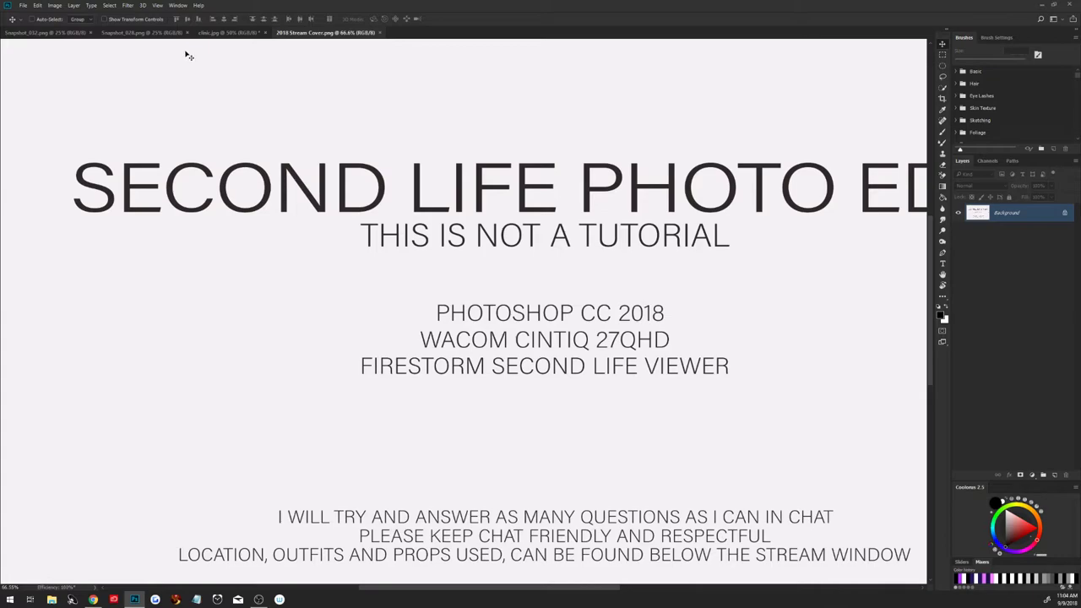
click(230, 33)
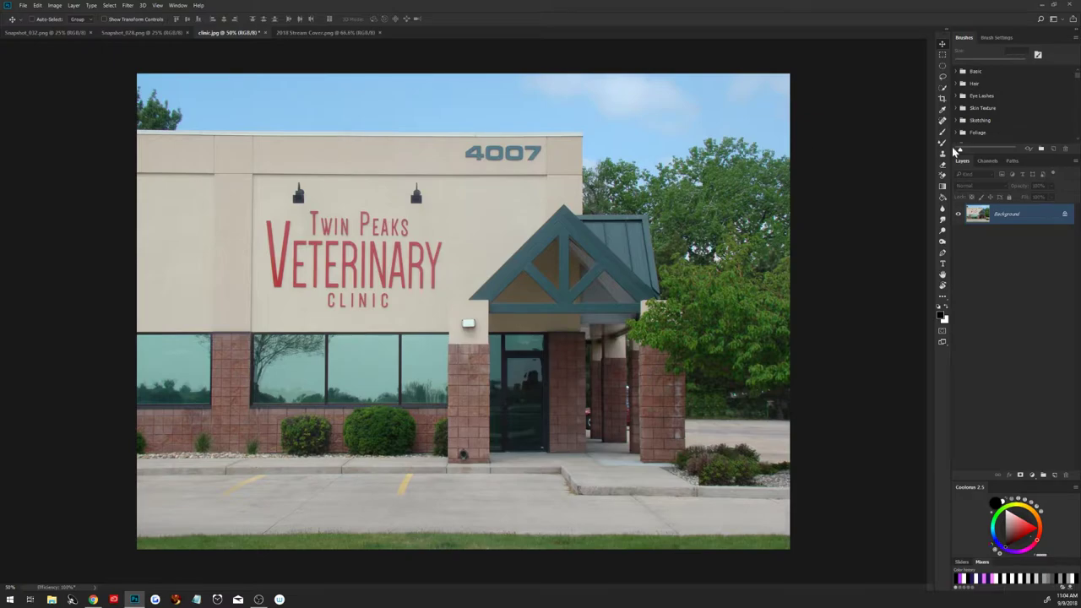
key(alt+Tab)
Duplicate the clinic photo layer and content-aware fill away the 'Twin Peaks' lettering.
key(ctrl+j)
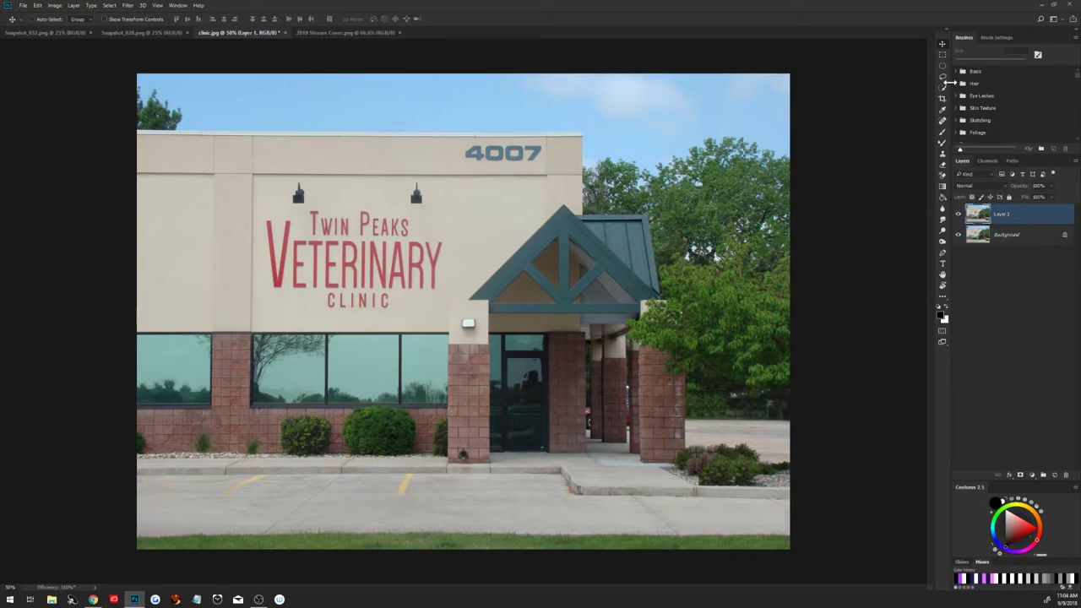
click(942, 55)
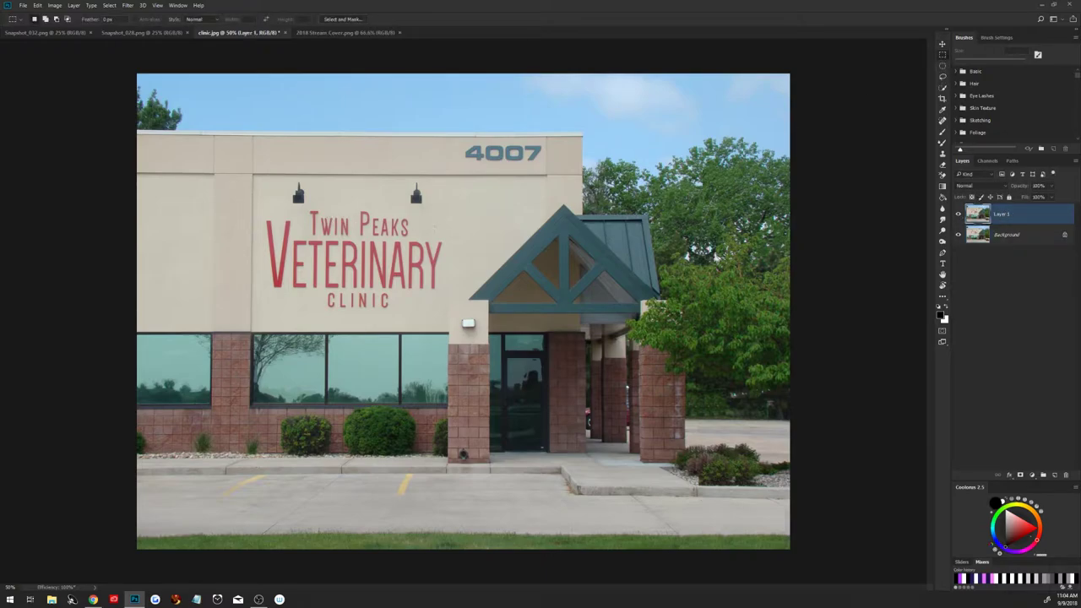
drag(308, 210, 410, 237)
key(shift+BackSpace)
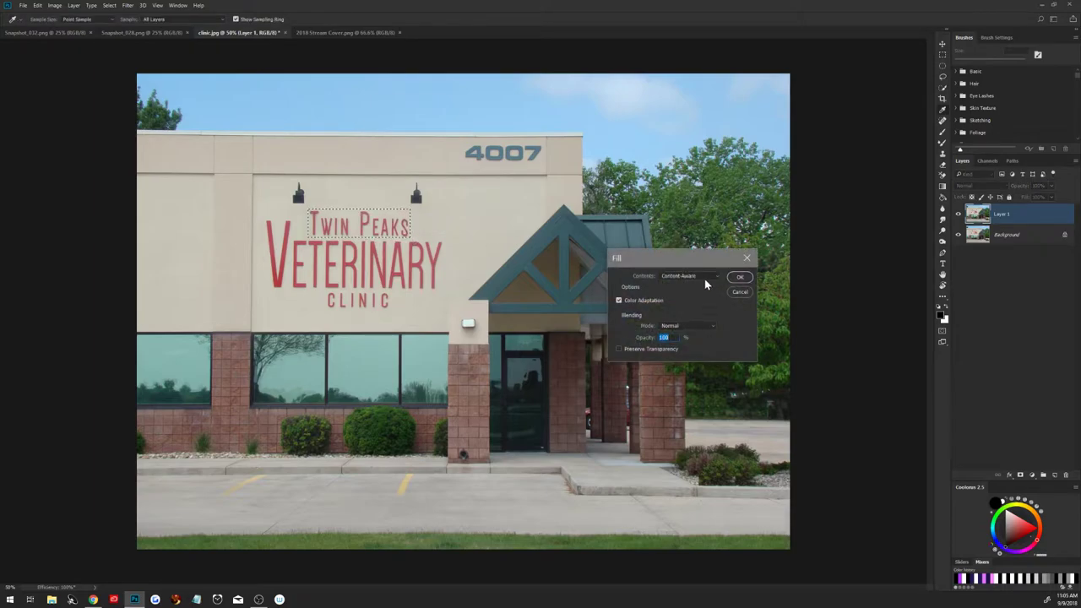
click(739, 277)
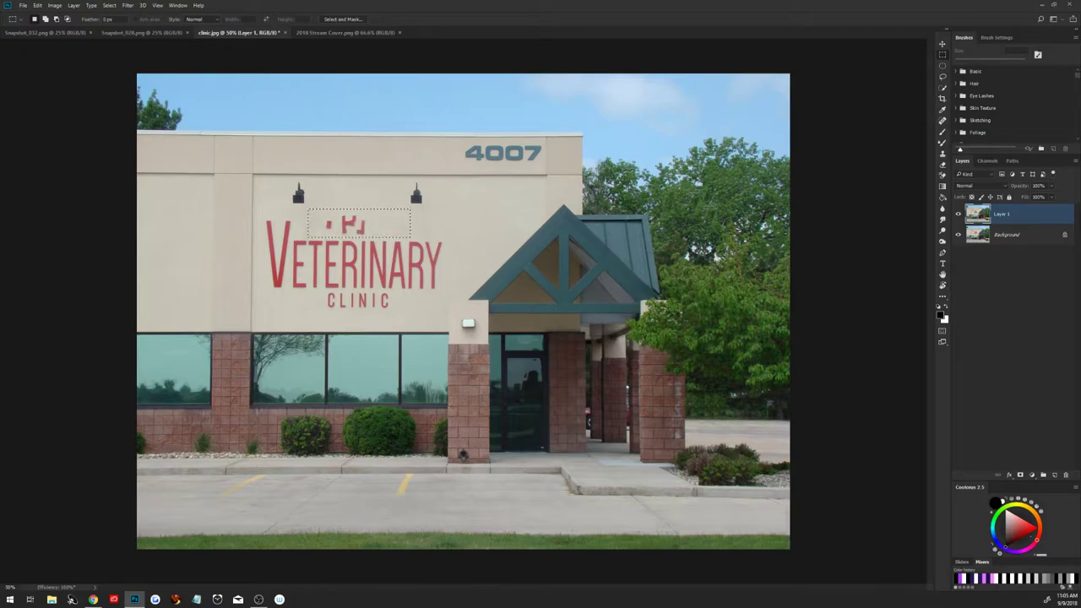
click(376, 230)
Content-aware fill the leftover red letter fragments above VETERINARY and deselect.
drag(339, 228, 366, 237)
key(shift+BackSpace)
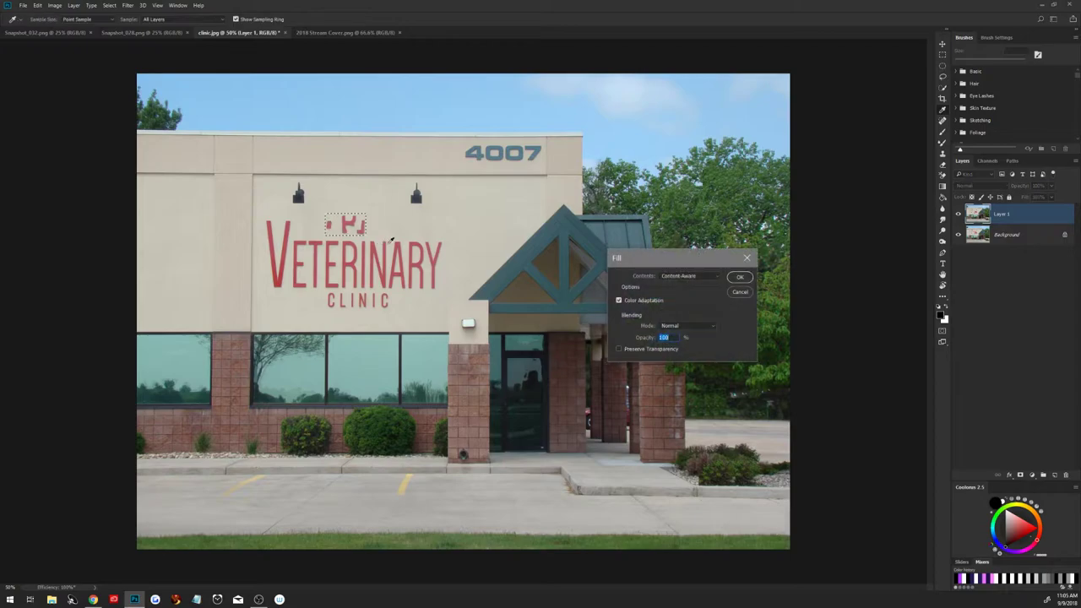
click(738, 278)
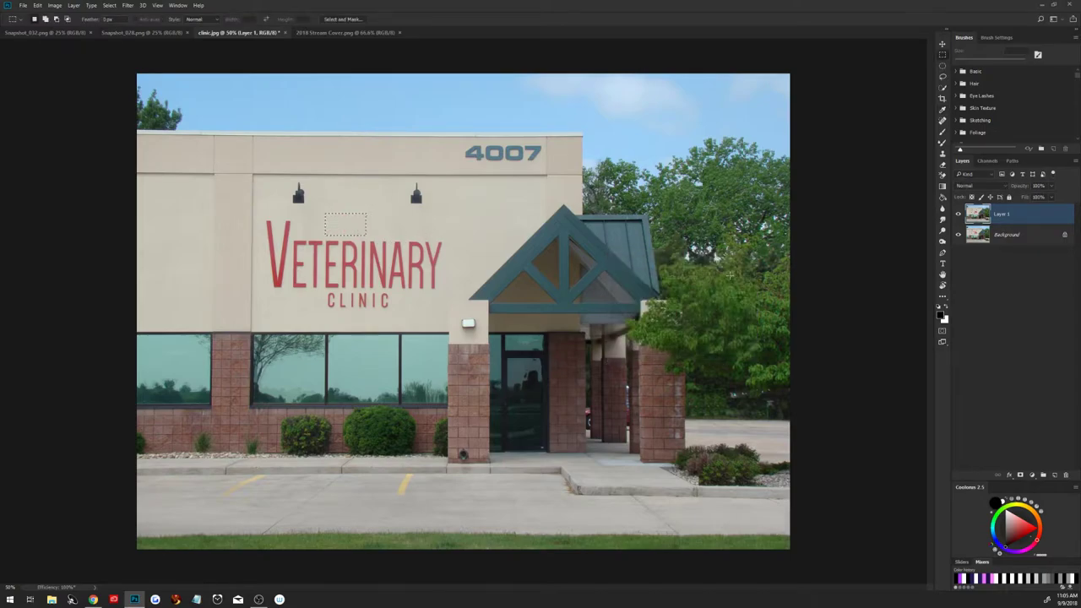
key(ctrl+d)
Invert the silhouette snapshot and paste it into a new layer mask on the pink-hoodie render.
click(61, 33)
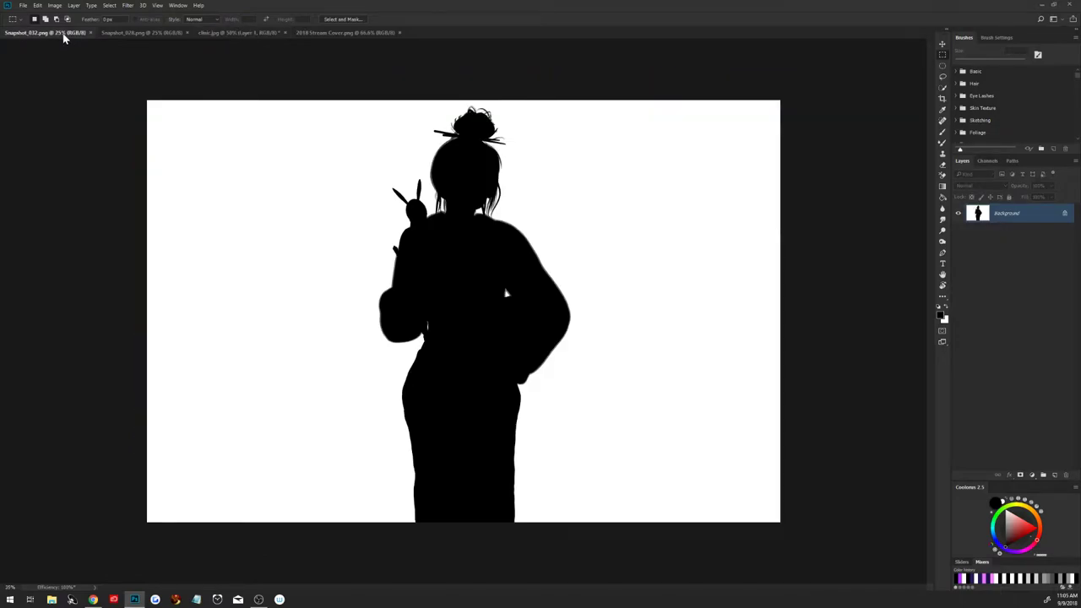
key(ctrl+i)
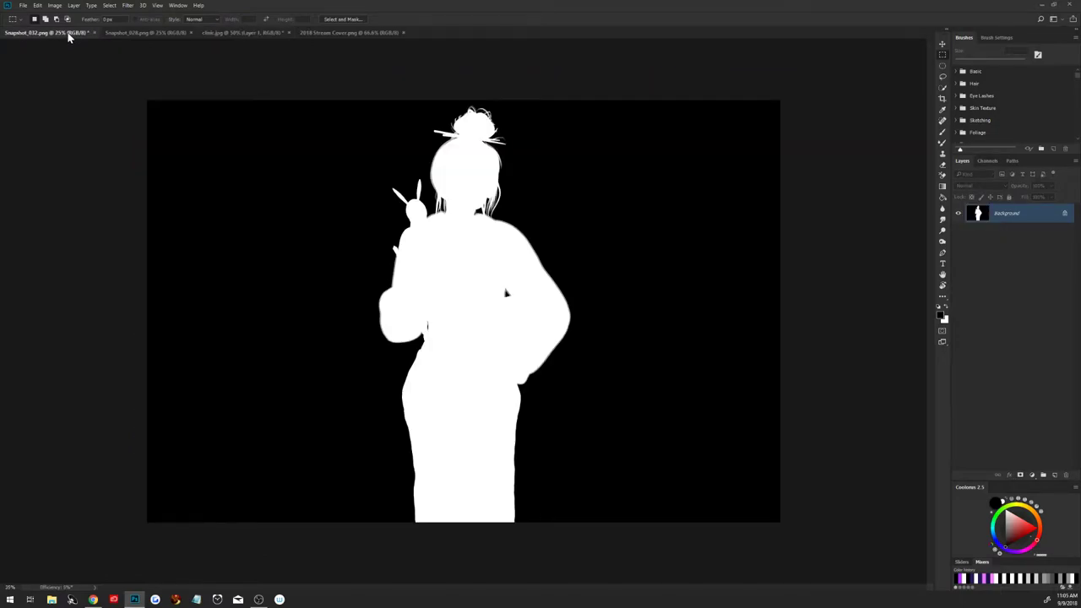
key(ctrl+a)
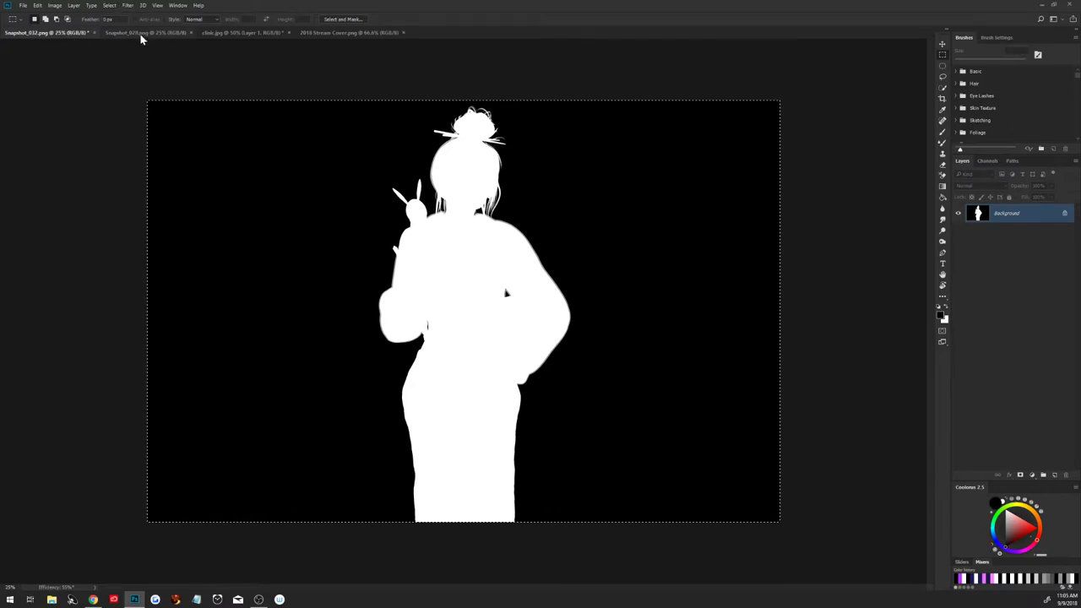
click(141, 33)
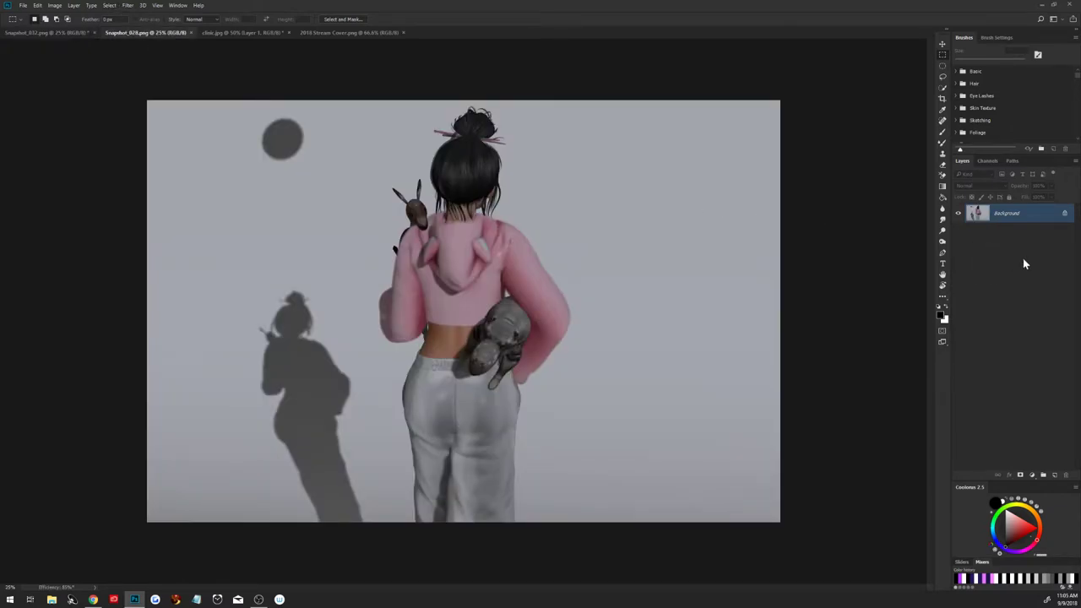
click(1020, 475)
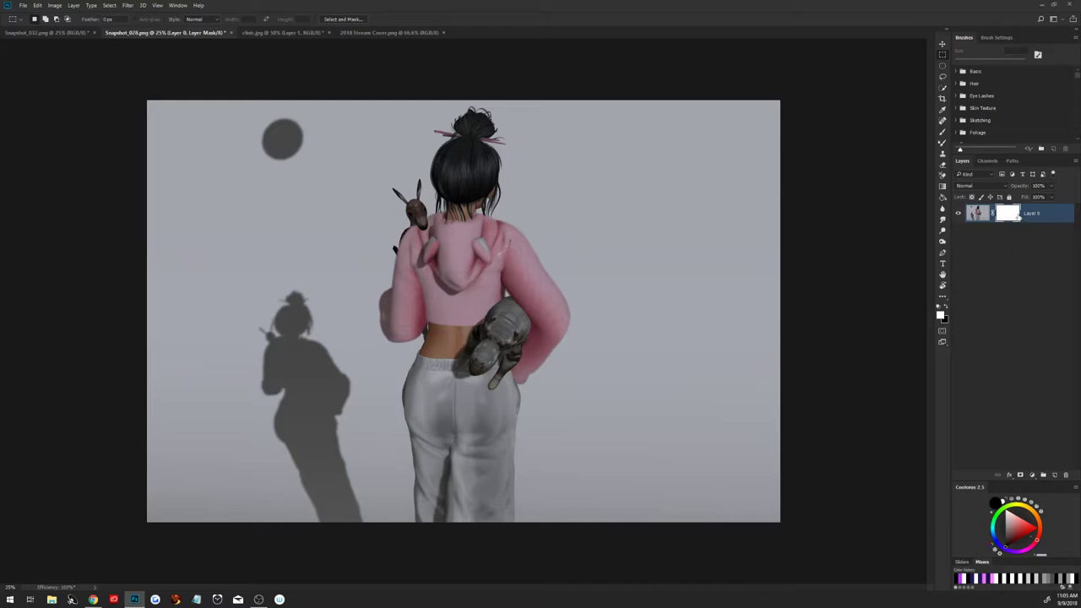
alt+click(1016, 215)
key(ctrl+v)
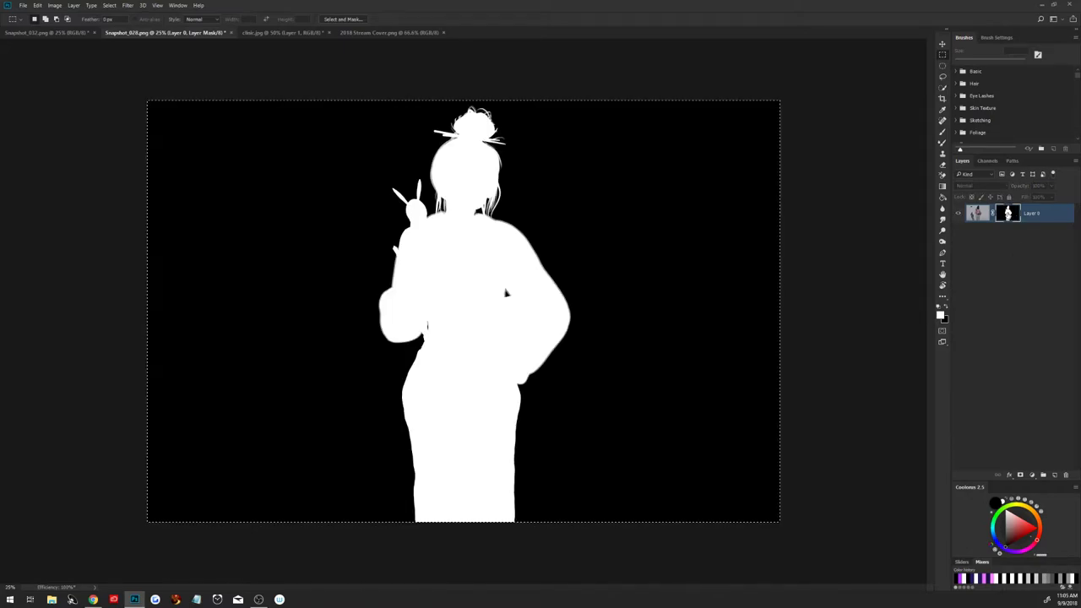
Apply the mask to the render and paste the cut-out avatar onto clinic.jpg.
click(982, 215)
right_click(1001, 215)
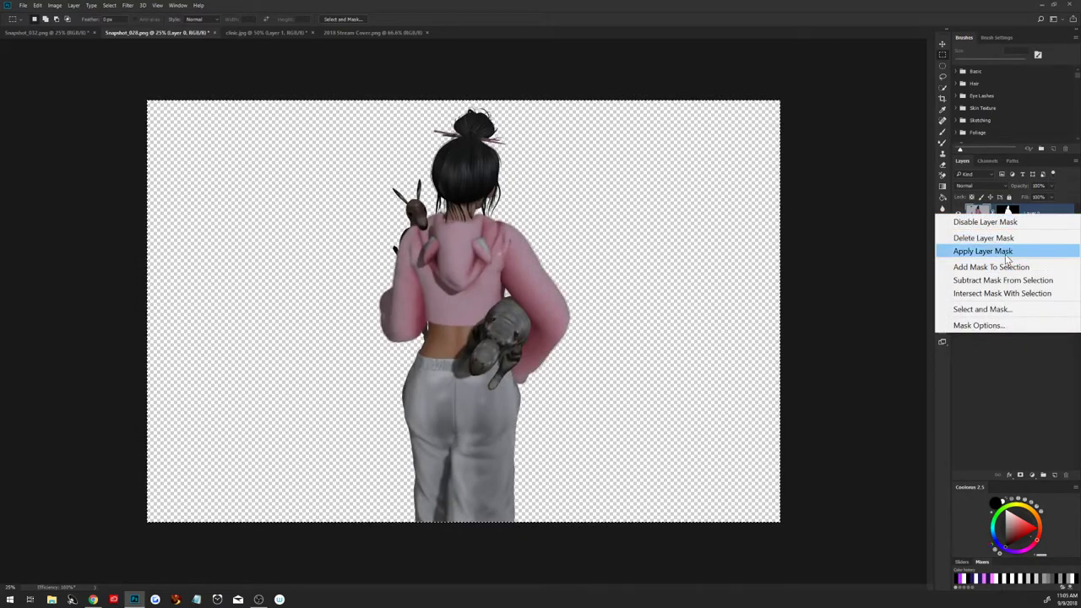
click(1004, 250)
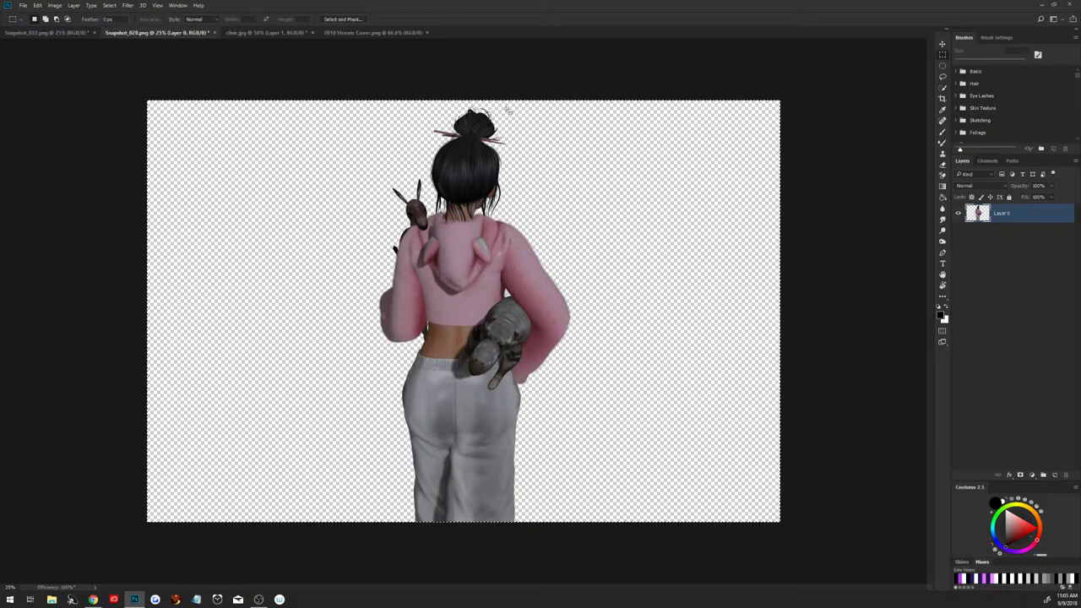
click(297, 33)
key(ctrl+v)
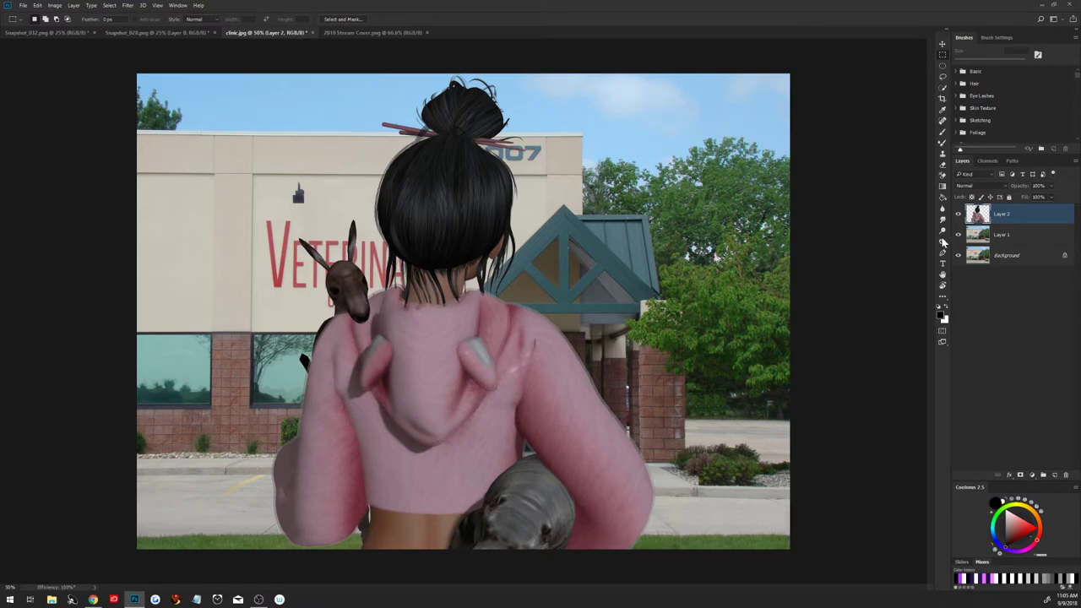
Convert the avatar layer and the clinic photo layer to smart objects.
right_click(1012, 220)
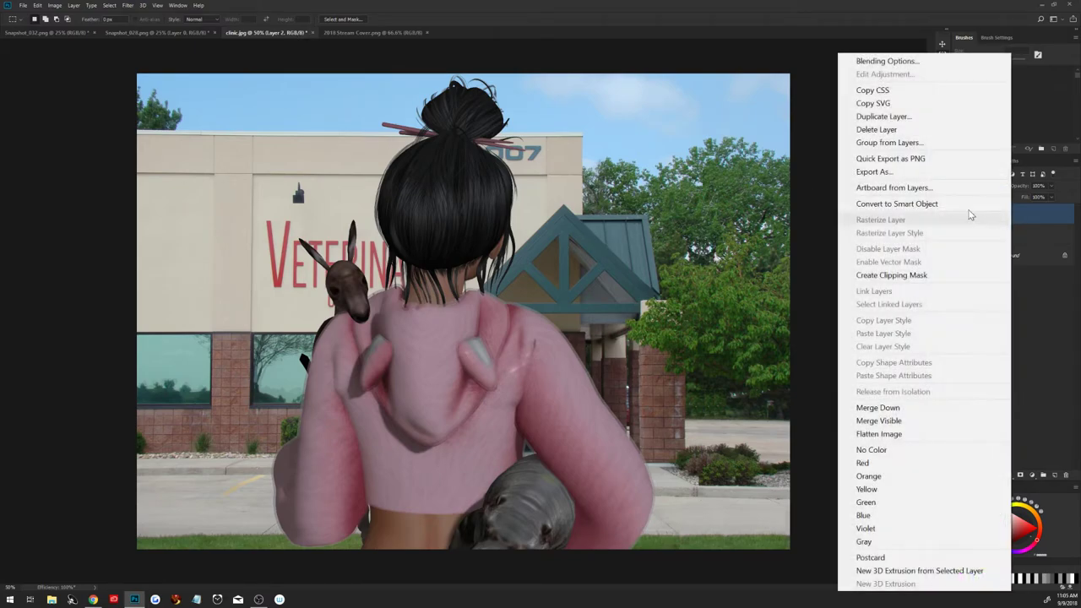
click(946, 203)
click(1014, 235)
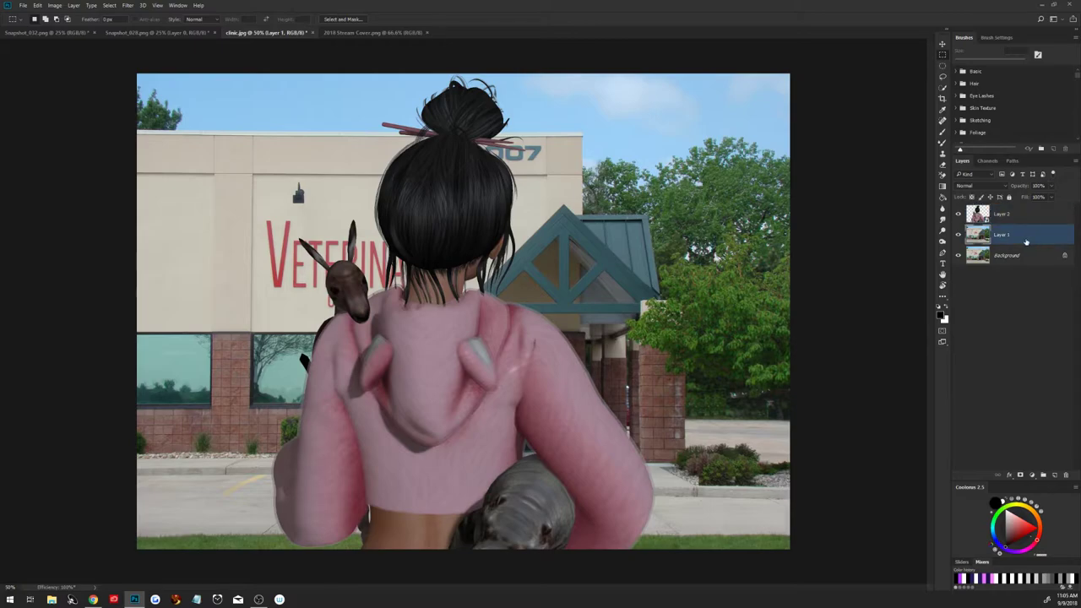
right_click(1026, 242)
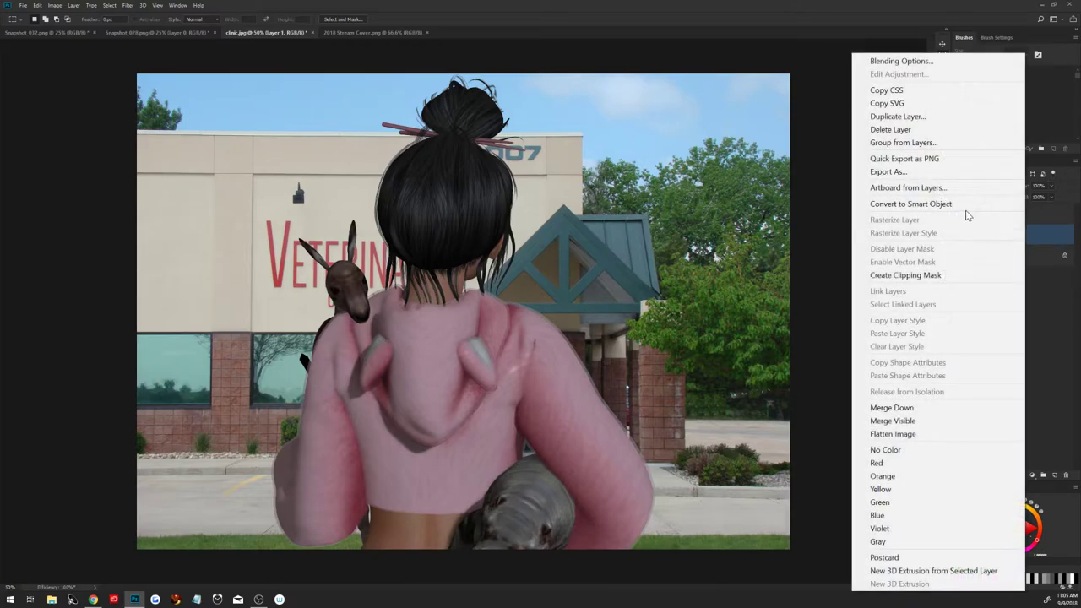
click(902, 207)
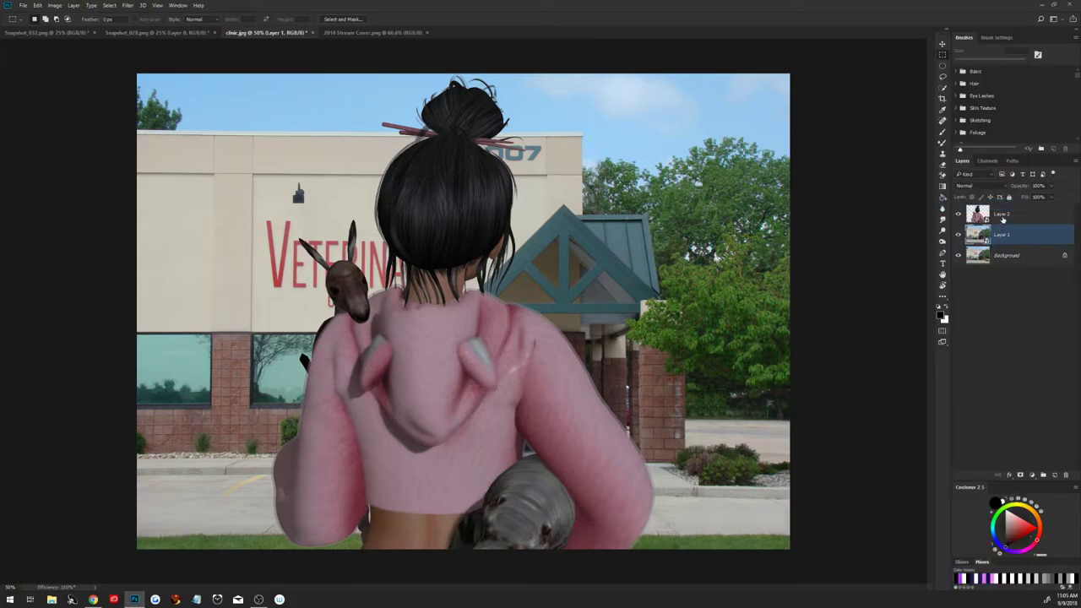
Scale the avatar down to about 73.78% and move it right of centre, slightly higher.
click(1002, 218)
key(ctrl+t)
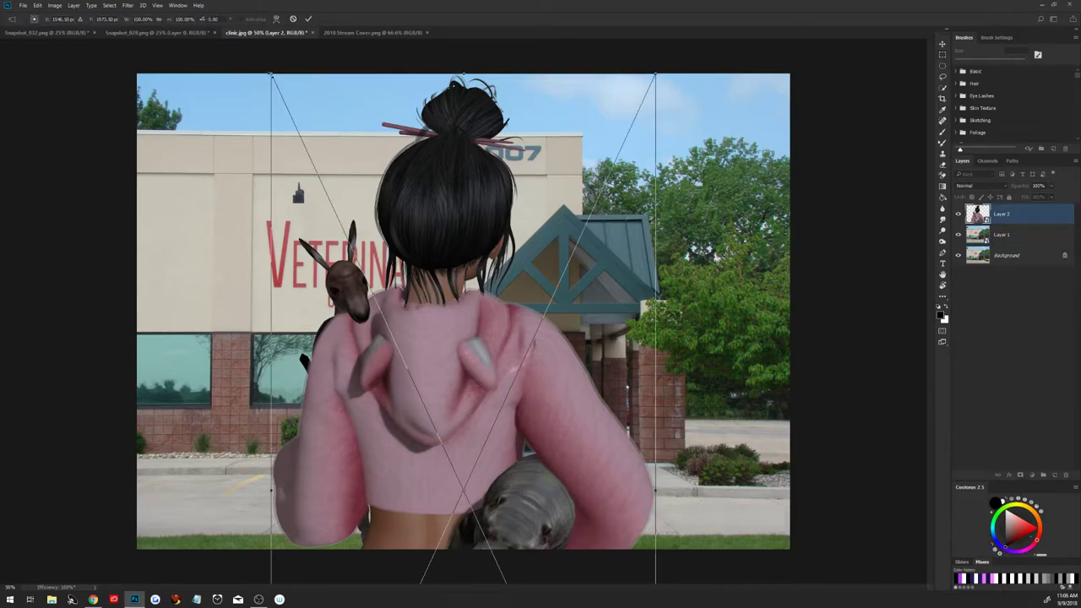
drag(270, 74, 295, 105)
drag(524, 327, 610, 281)
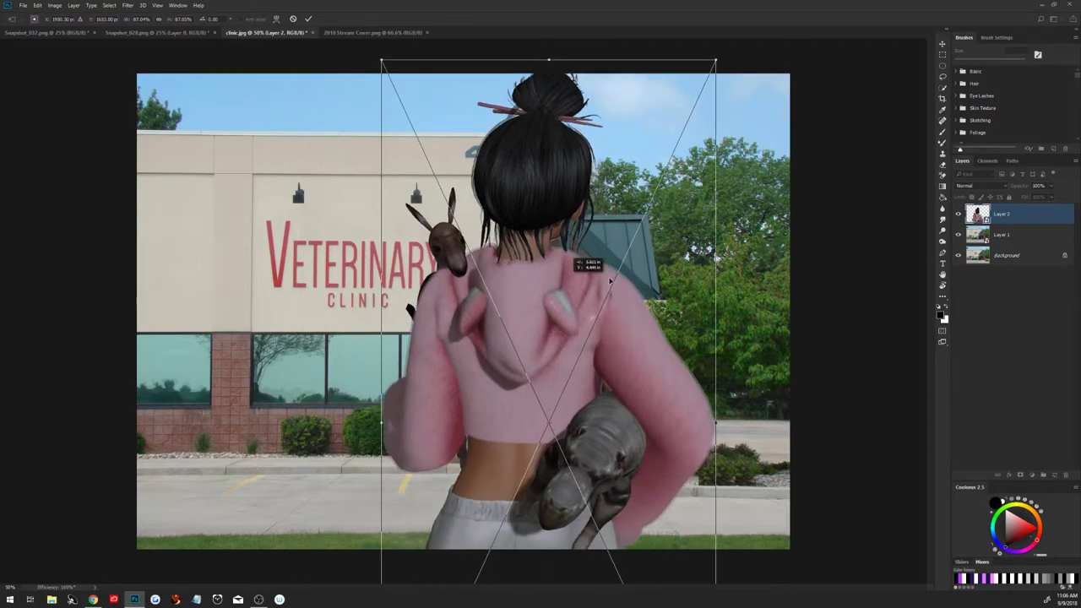
drag(381, 60, 407, 116)
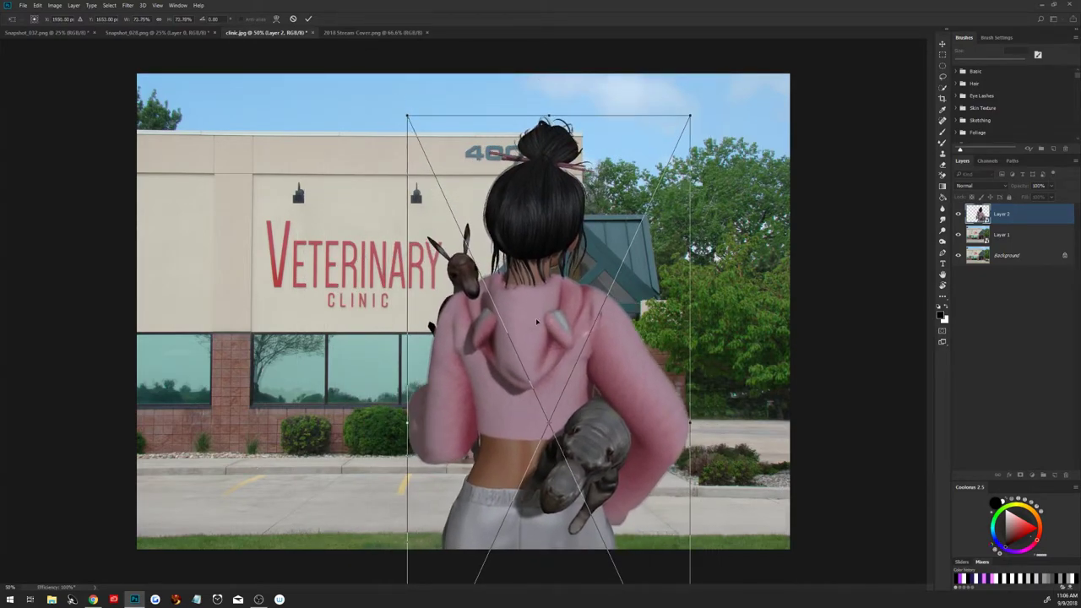
drag(536, 318, 539, 261)
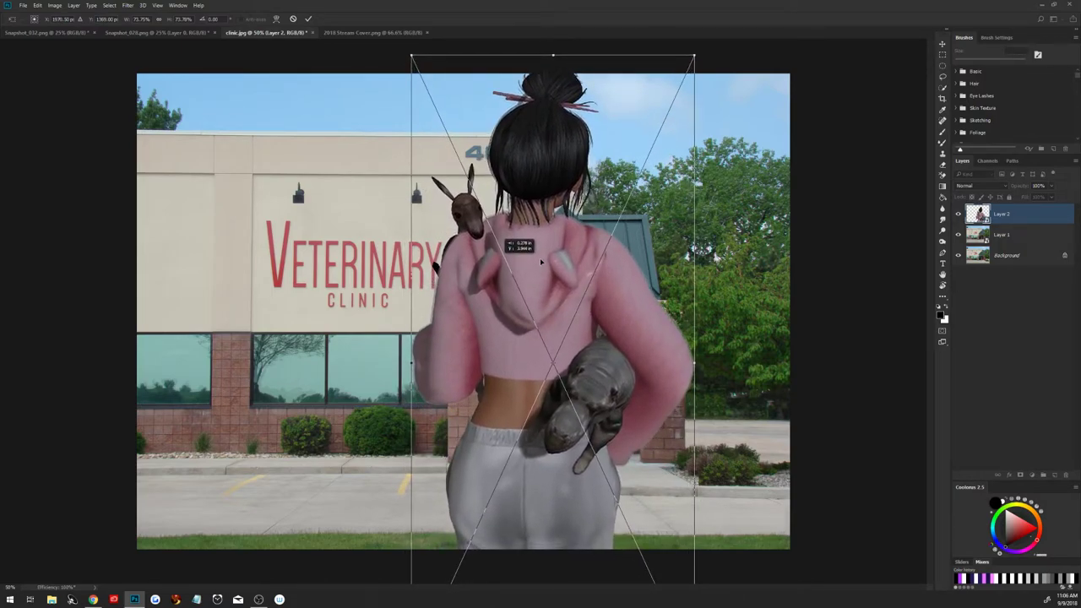
click(308, 18)
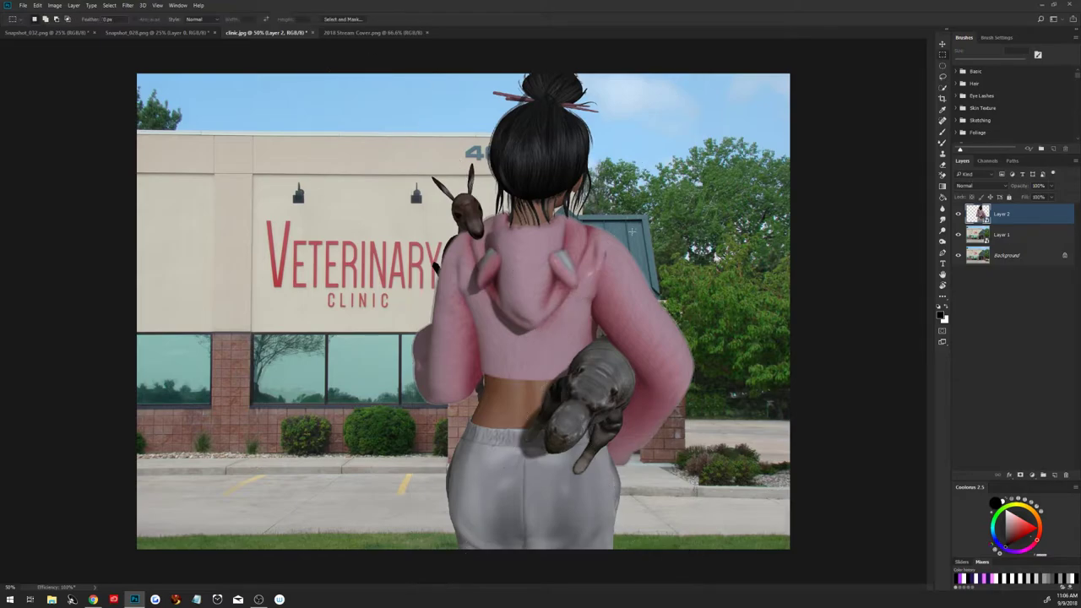
click(1000, 238)
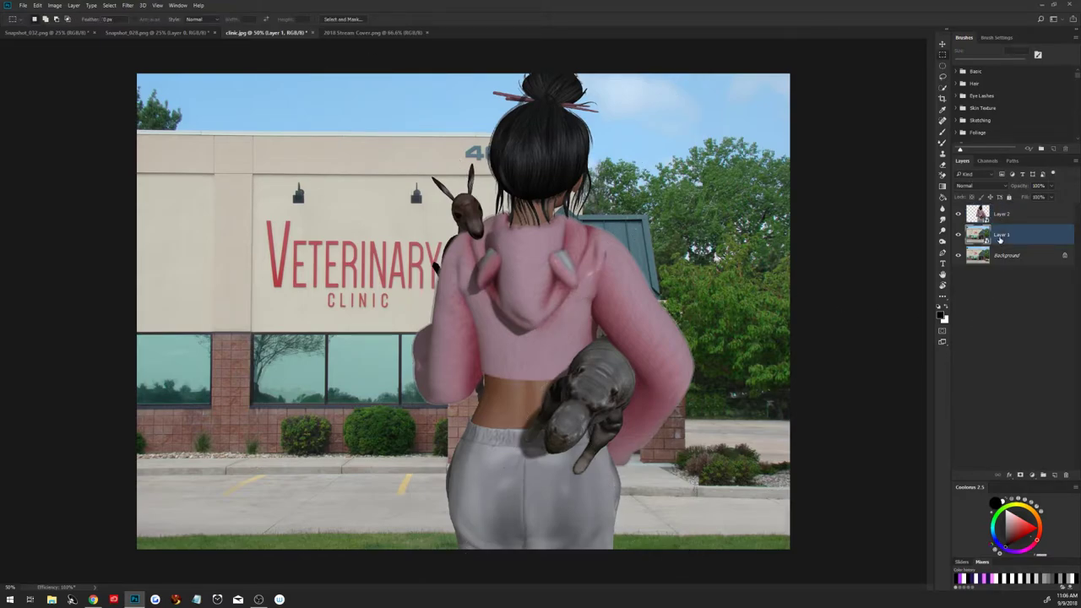
Enlarge the clinic photo around its centre and shift it up and left.
key(ctrl+t)
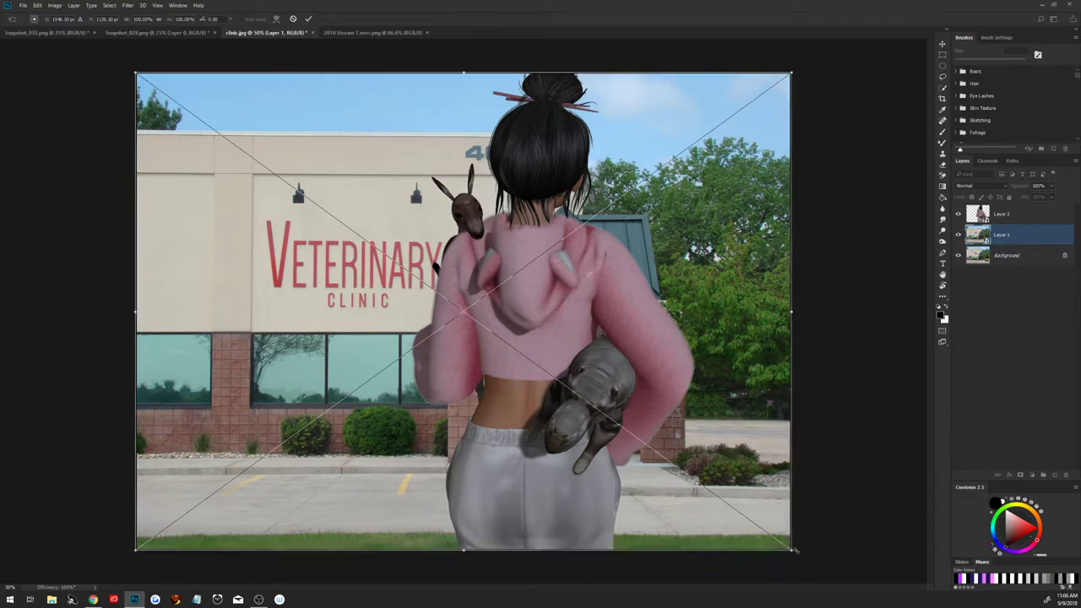
drag(791, 550, 855, 582)
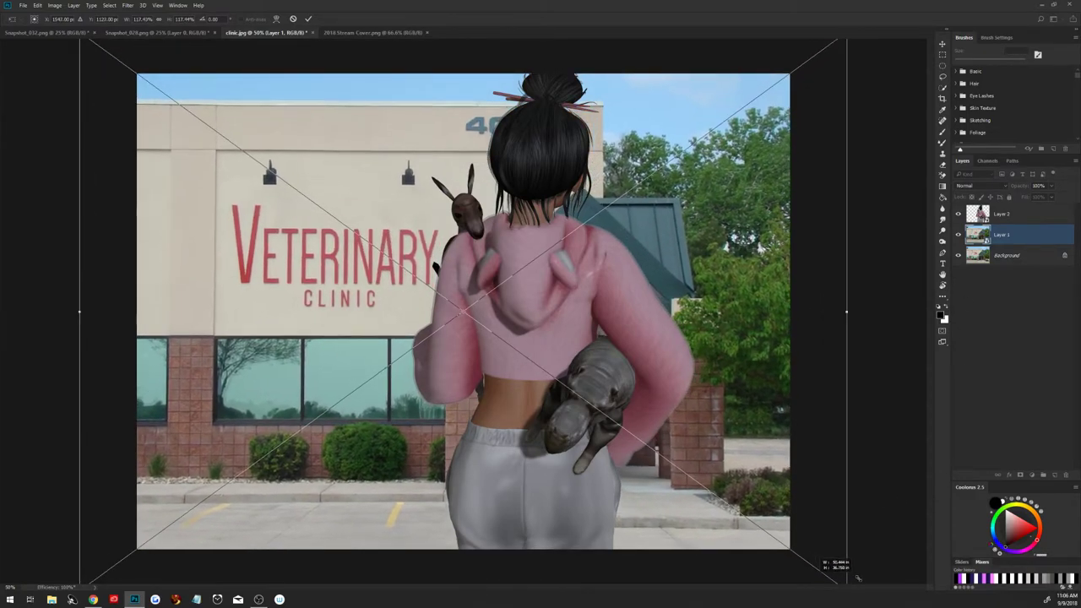
mouse_move(644, 470)
mouse_down()
mouse_move(629, 436)
mouse_move(625, 456)
mouse_move(648, 457)
mouse_up()
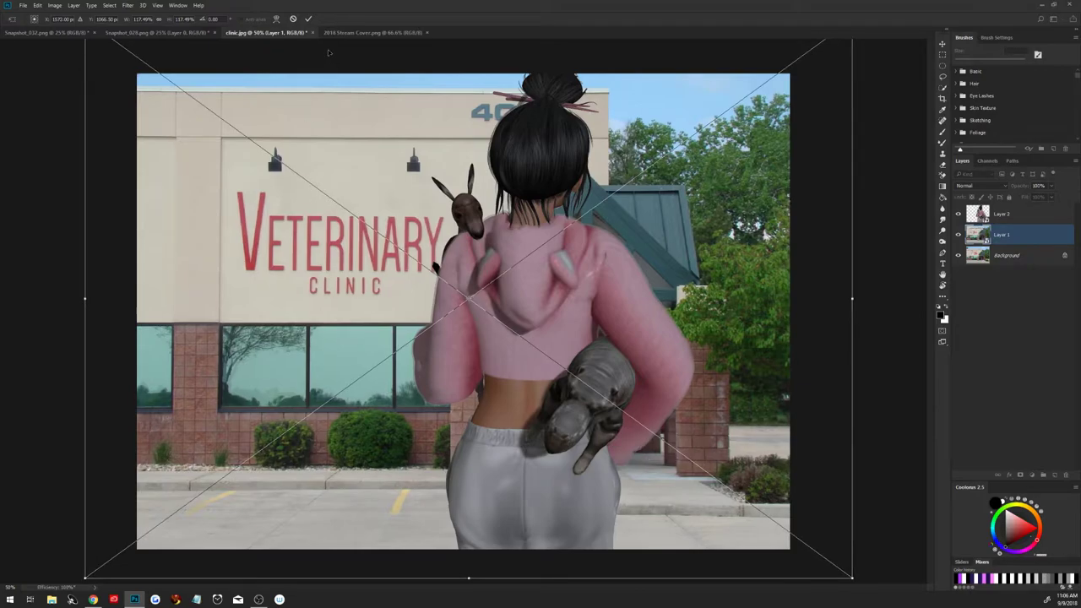
click(309, 18)
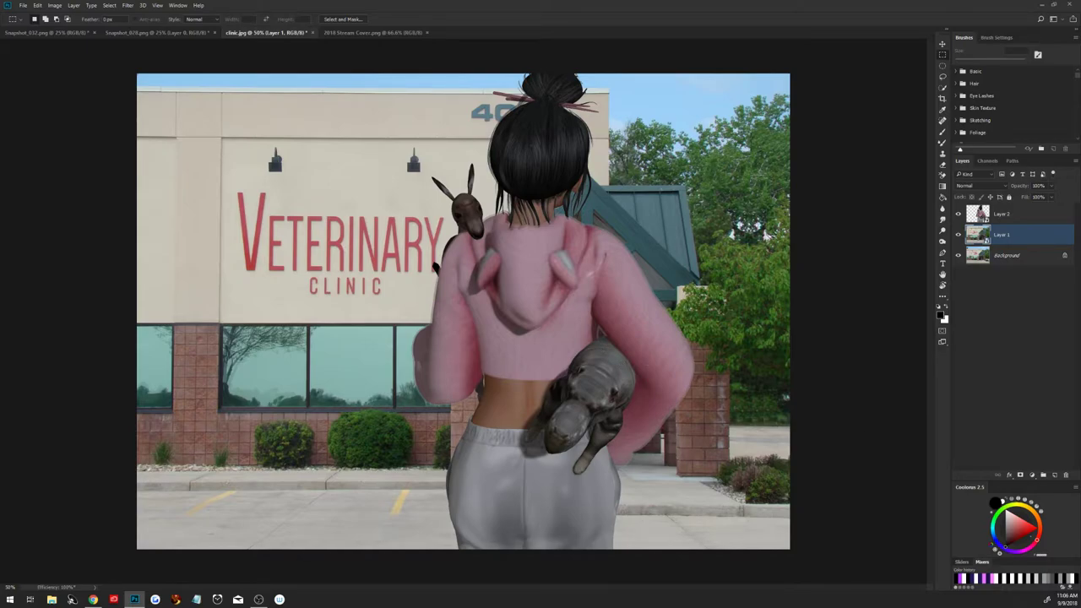
key(alt+Tab)
Hide the avatar and rasterize the clinic photo layer.
click(887, 449)
click(958, 214)
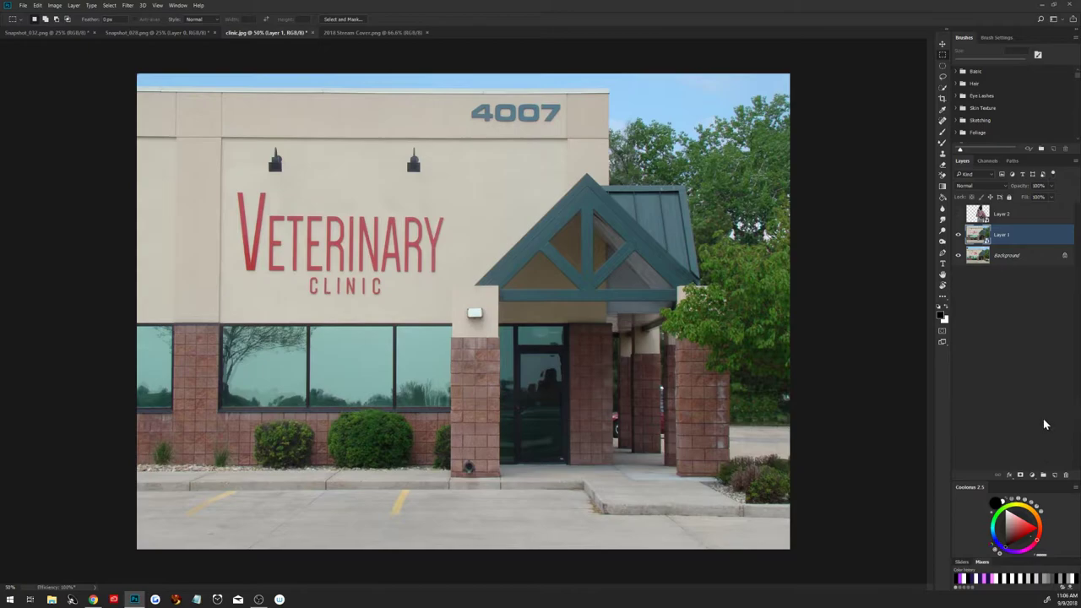
right_click(1021, 235)
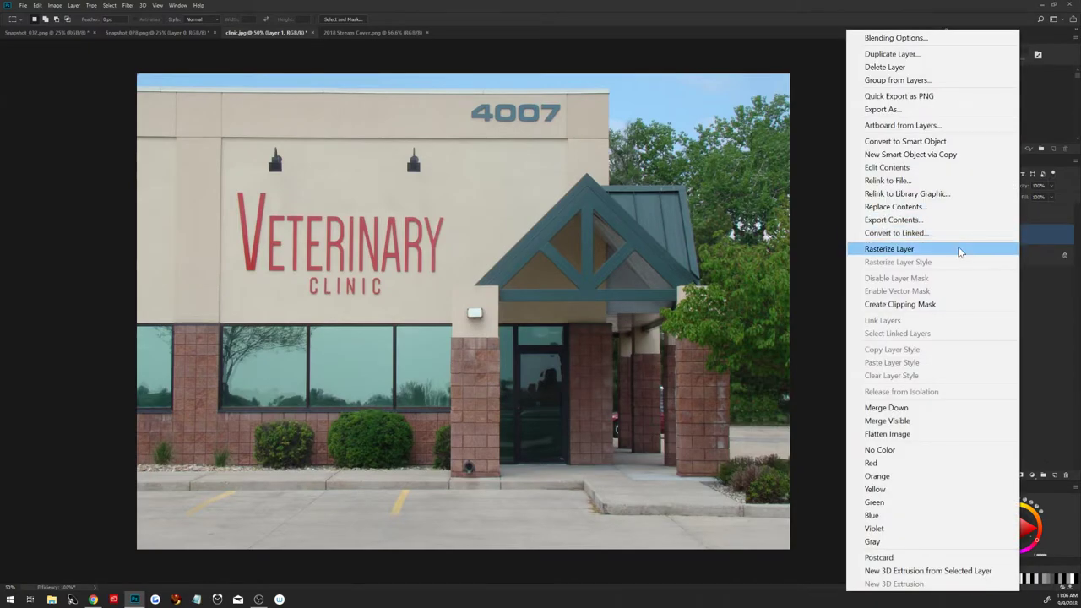
click(956, 248)
Add a Levels adjustment to the photo with the white input level at 249.
click(1032, 475)
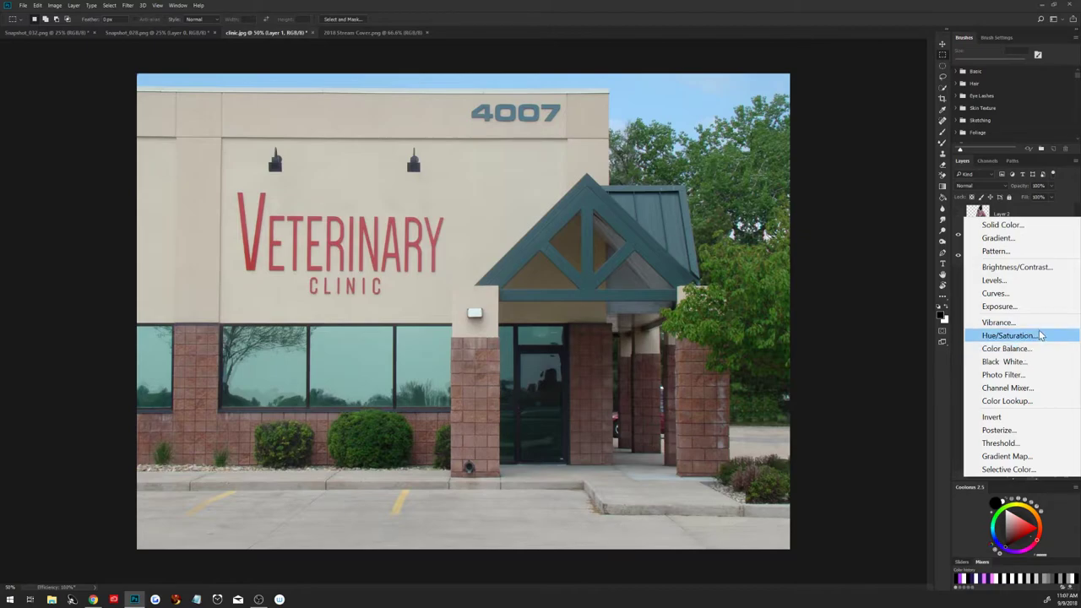
click(1013, 280)
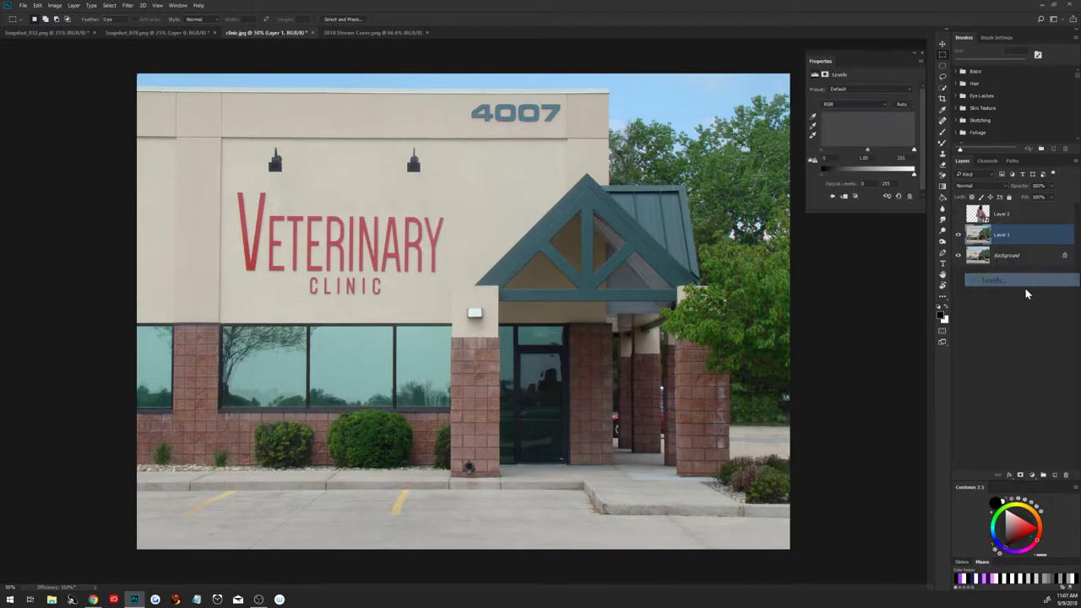
drag(855, 157, 826, 155)
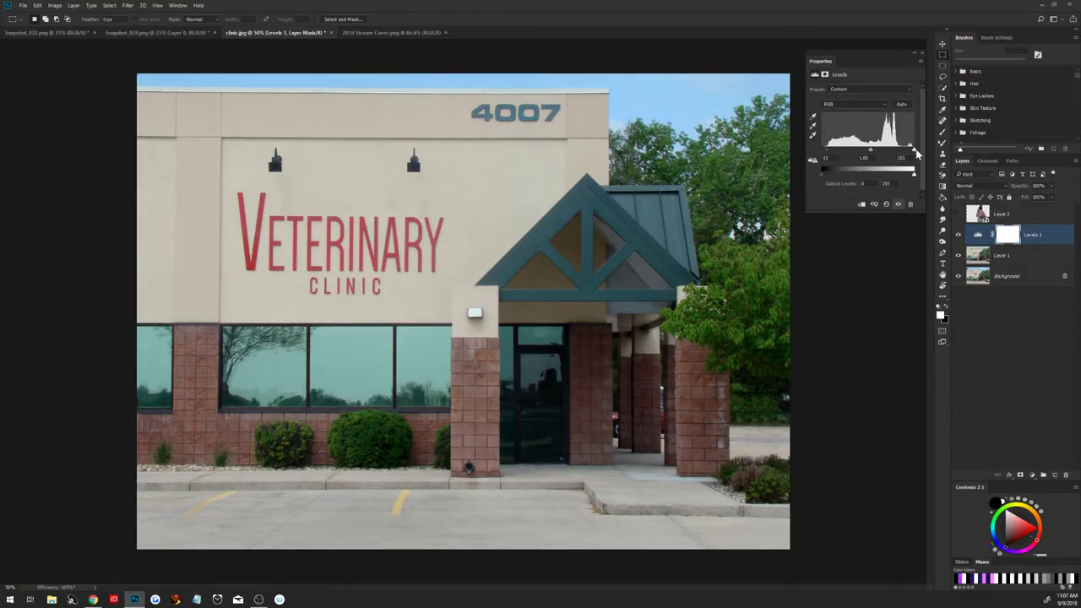
drag(914, 150, 912, 154)
Add a Curves adjustment that darkens the shadows and slightly lifts the upper tones.
click(1031, 476)
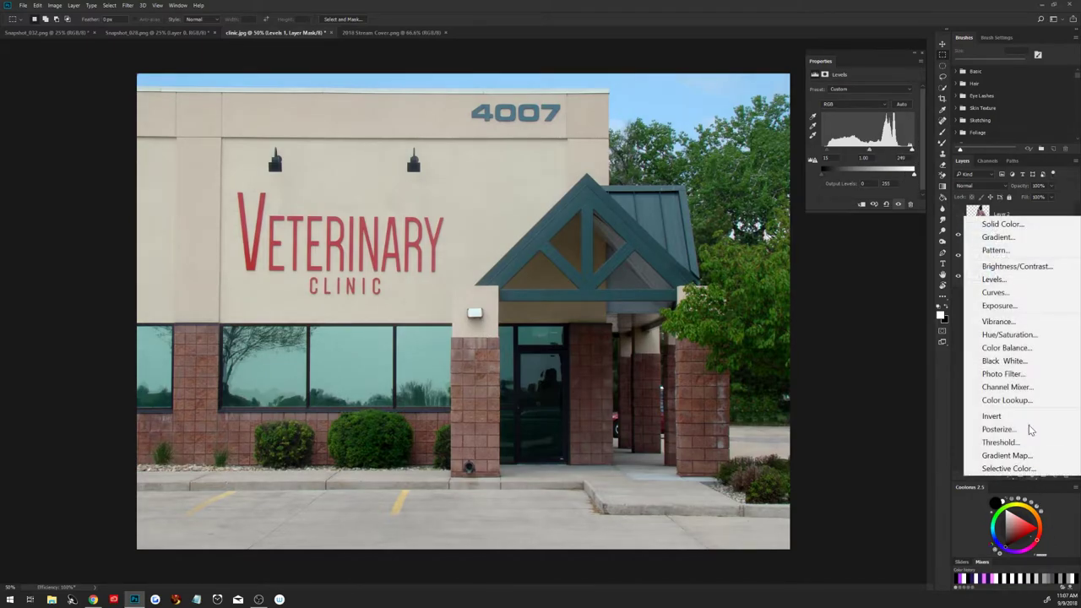
click(1018, 292)
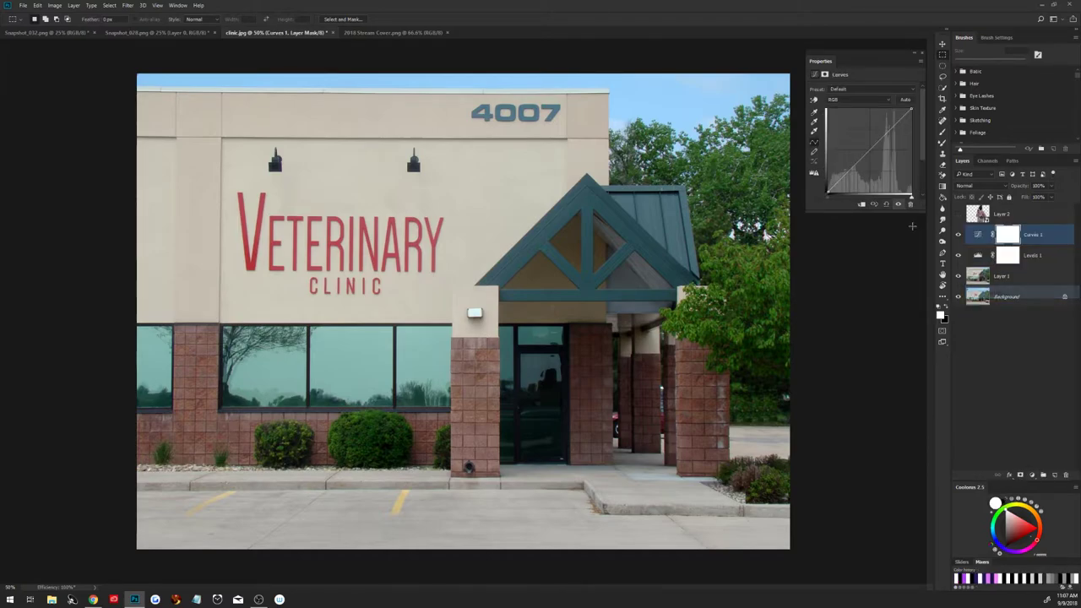
click(869, 149)
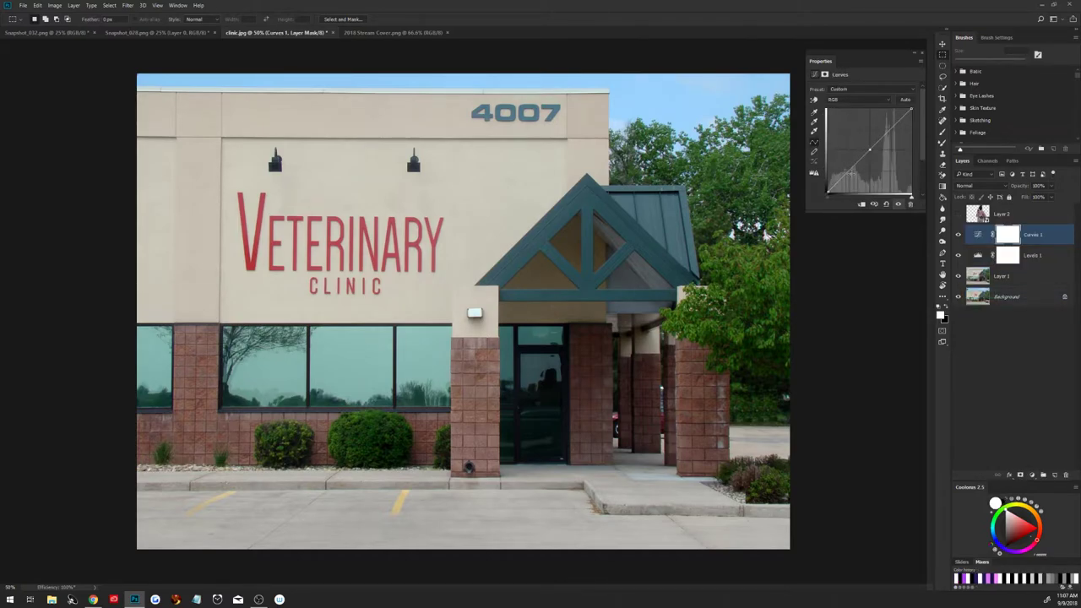
drag(849, 171, 850, 174)
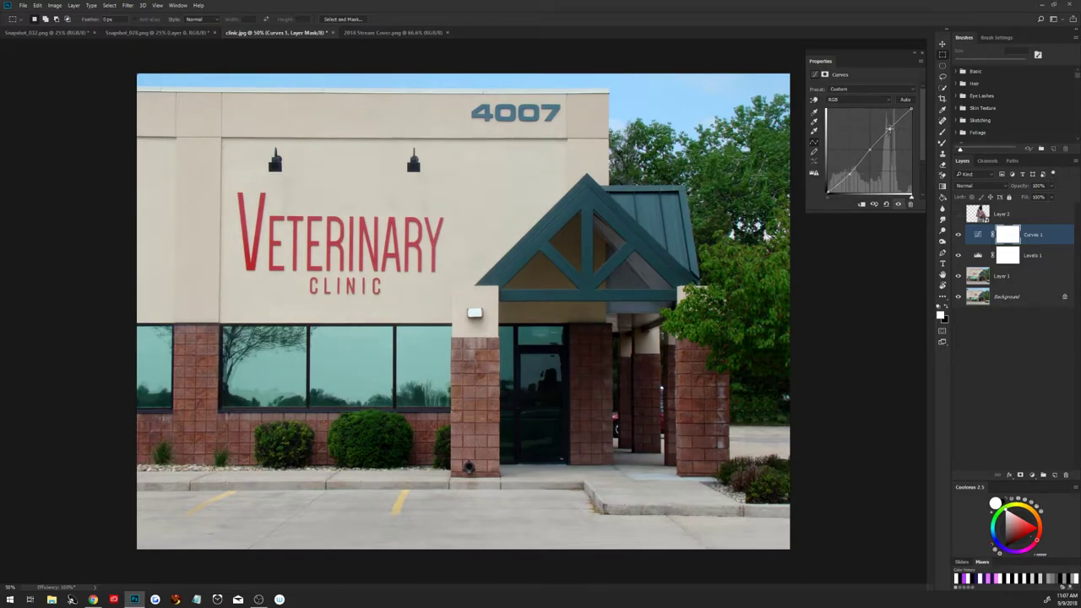
drag(889, 129, 890, 127)
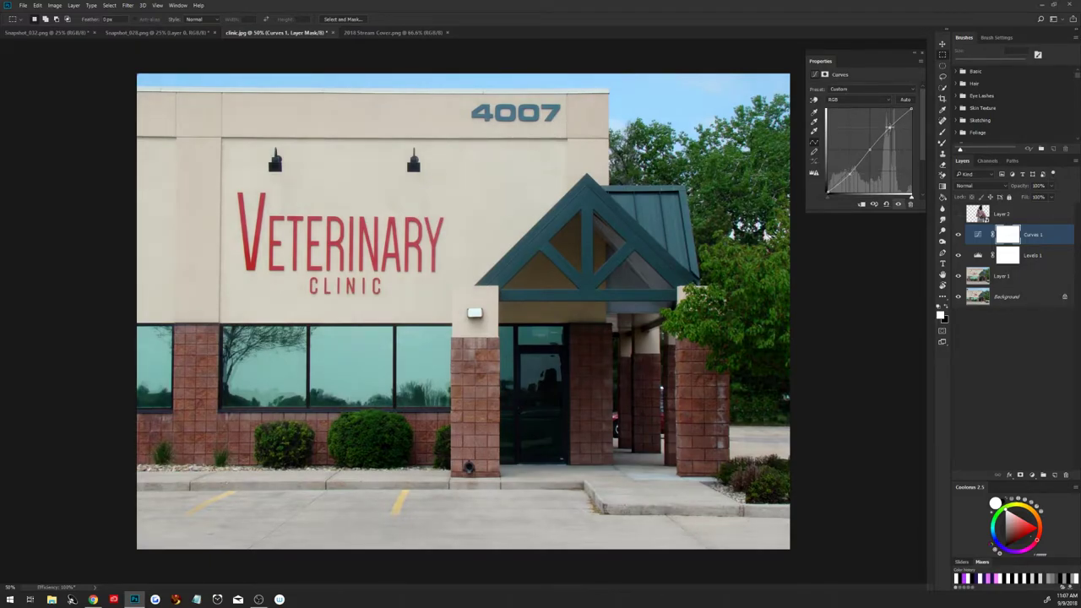
Merge the Levels and Curves adjustments into the clinic photo and rasterize the avatar layer.
drag(958, 235, 958, 254)
click(958, 213)
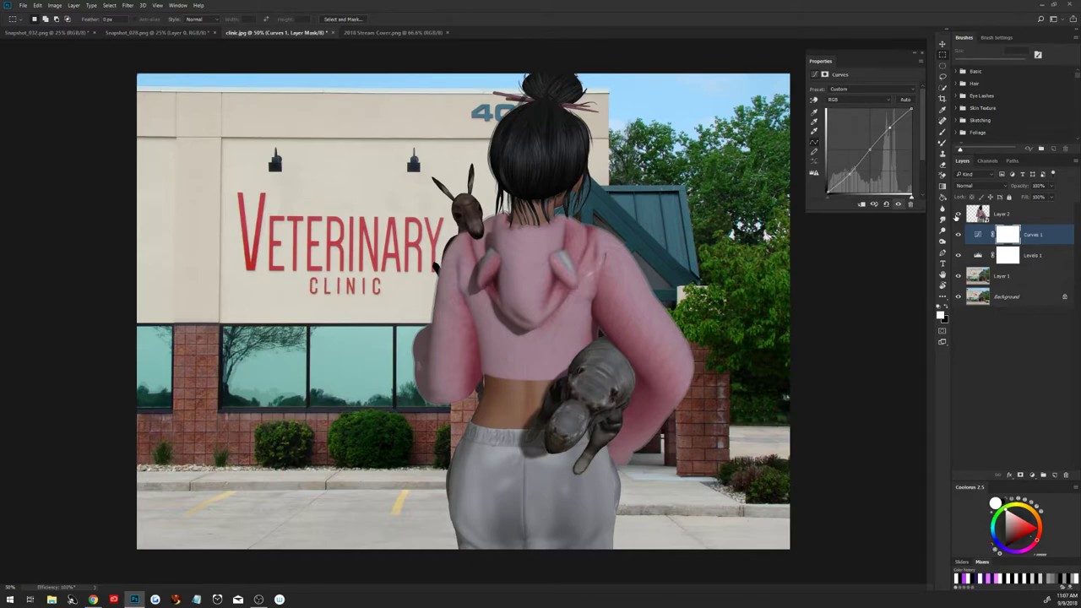
shift+click(1023, 282)
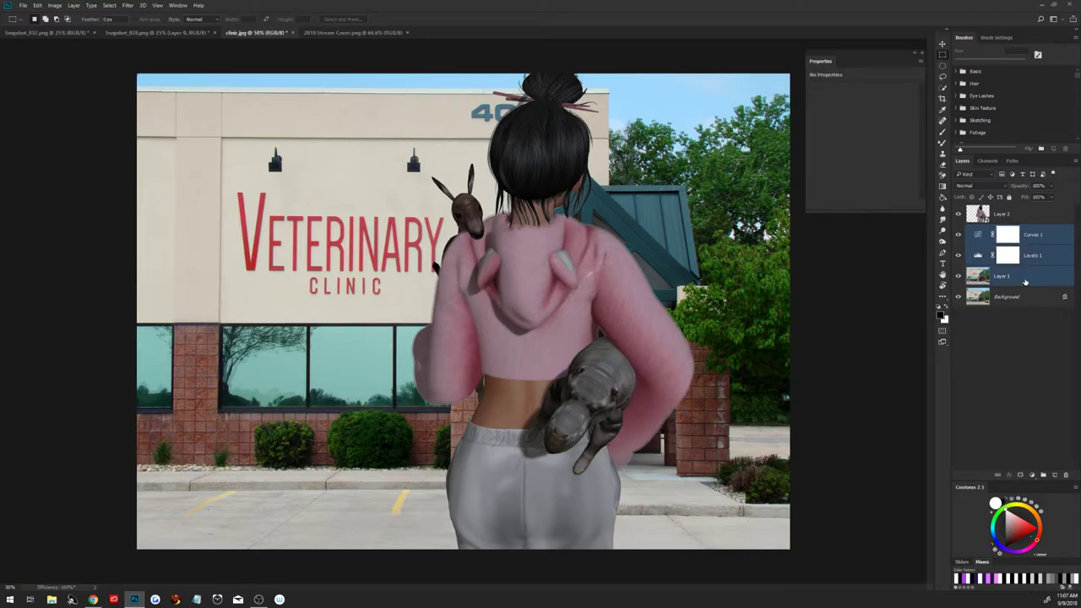
key(ctrl+e)
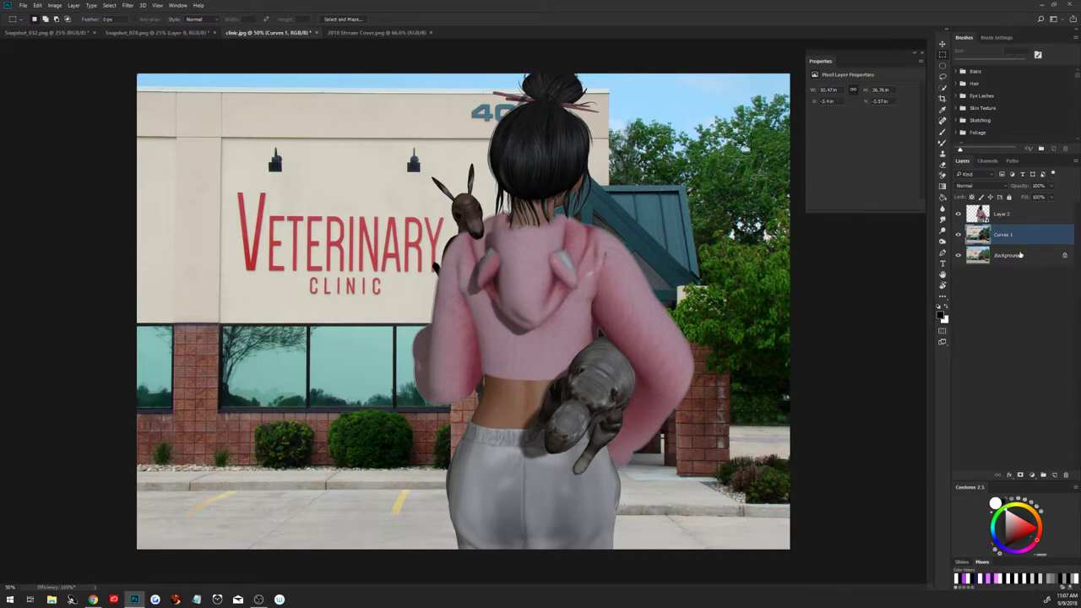
right_click(1010, 221)
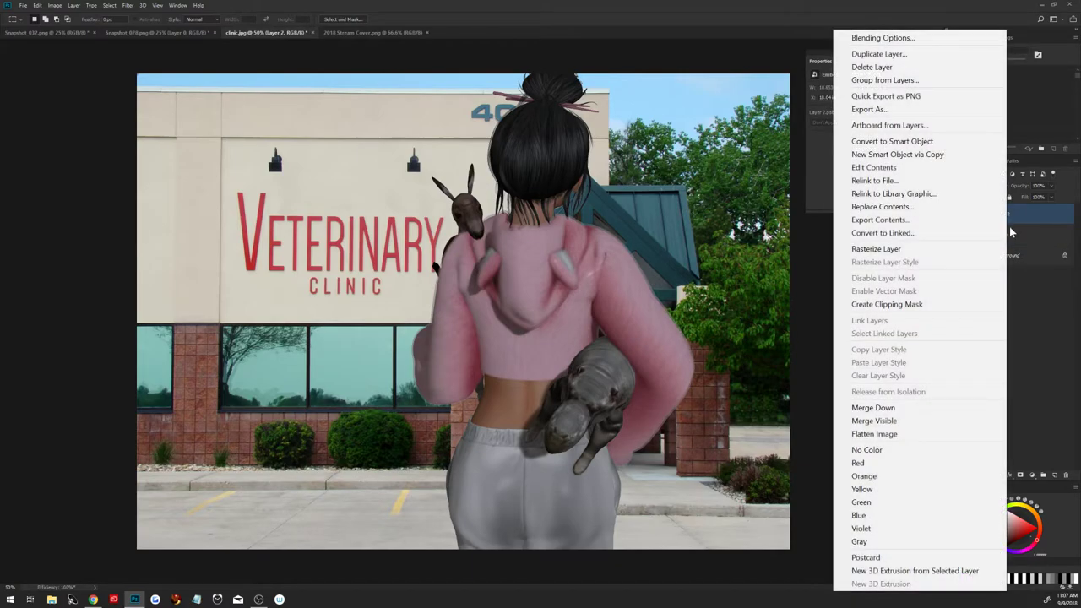
click(929, 255)
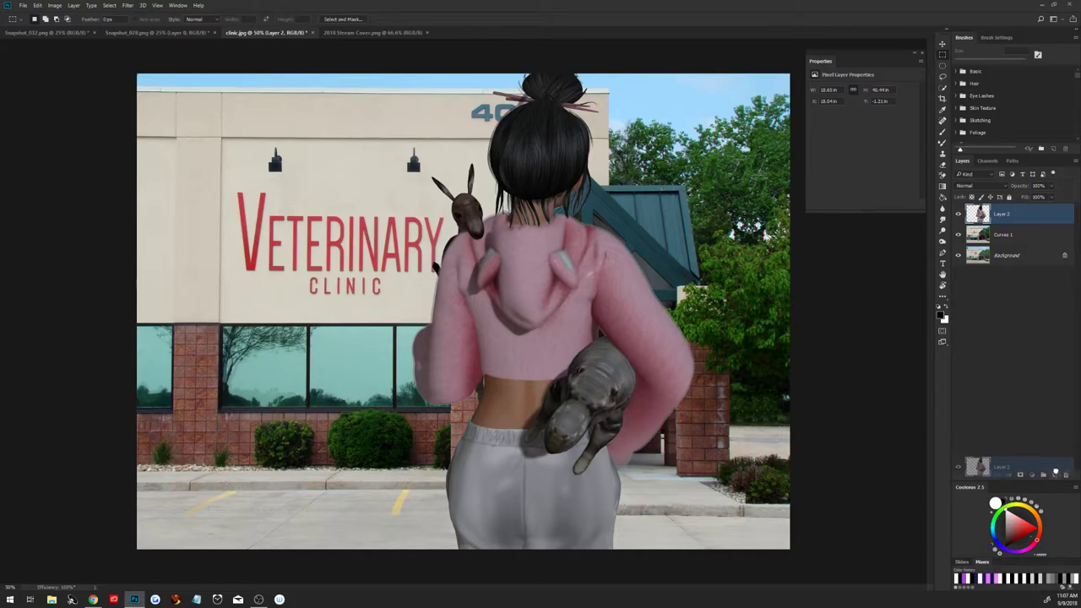
Duplicate the avatar layer, hide the original, and try then undo Remove White Matte.
drag(1063, 234, 1055, 475)
click(957, 234)
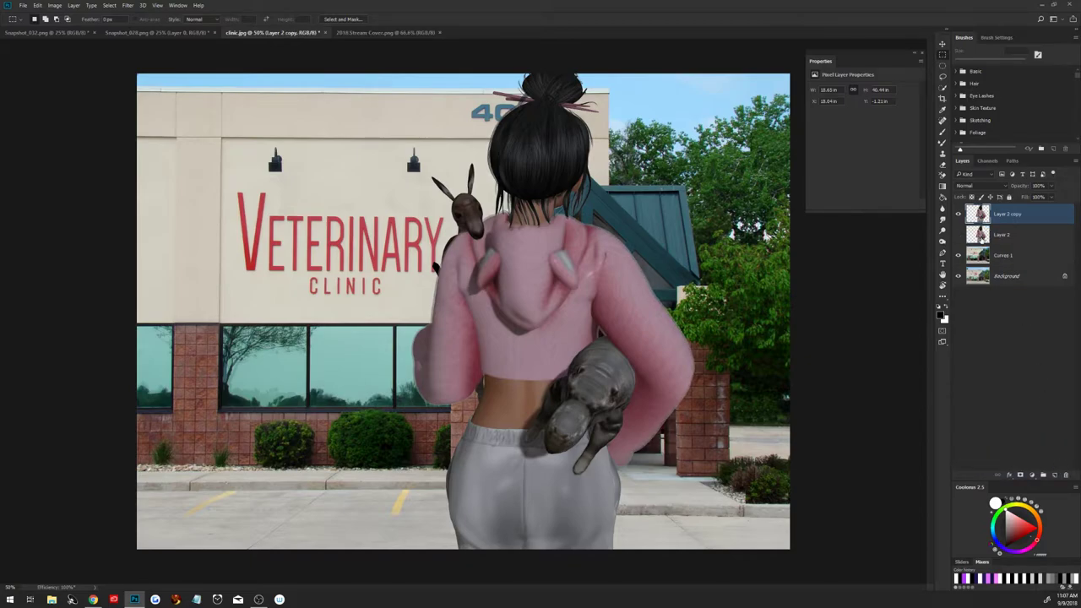
click(55, 6)
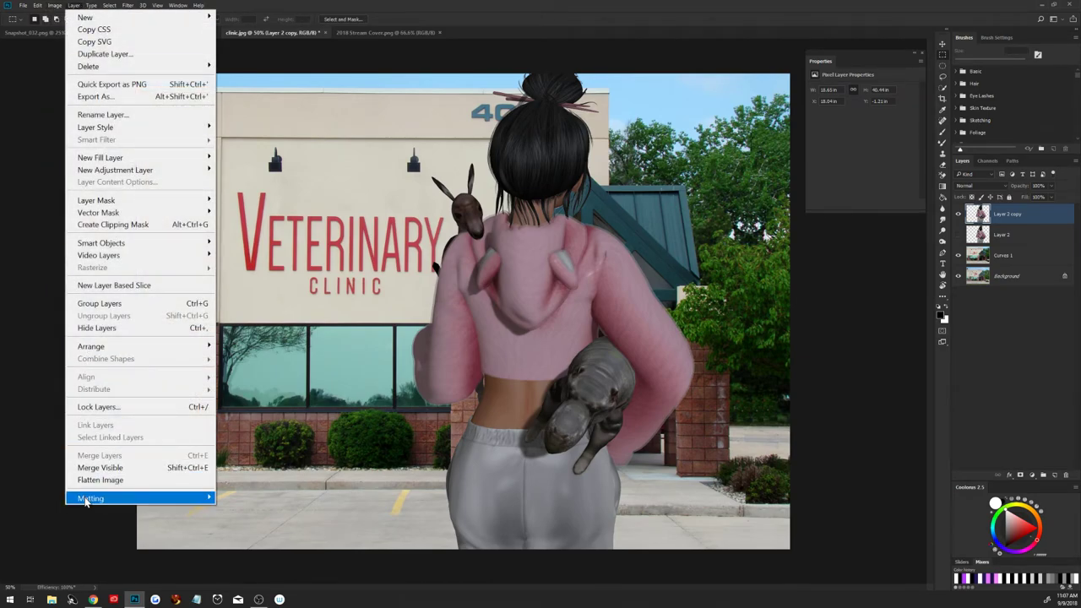
mouse_move(91, 499)
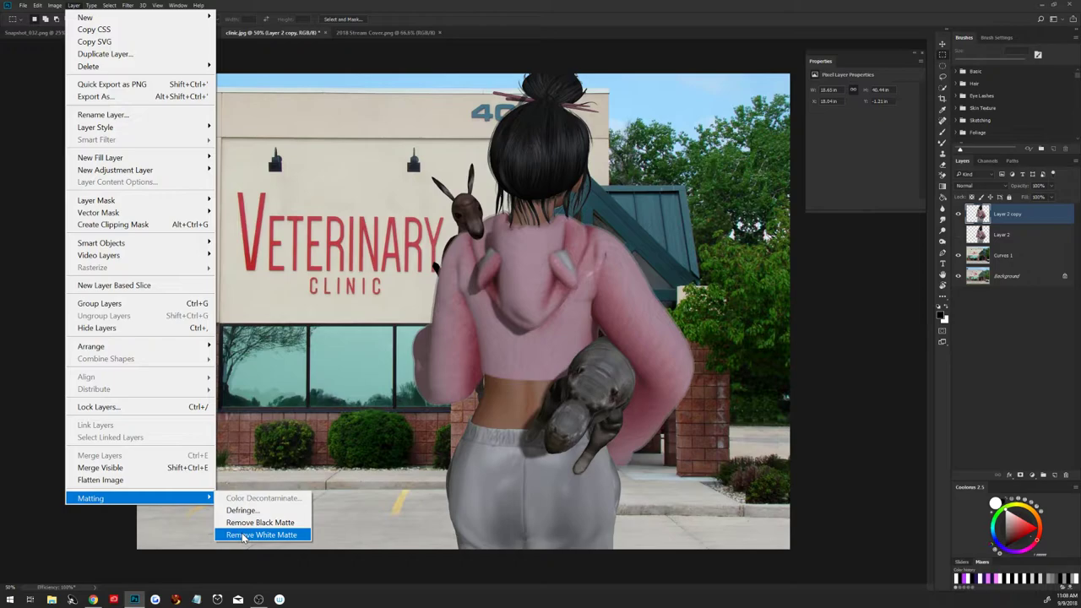
click(243, 537)
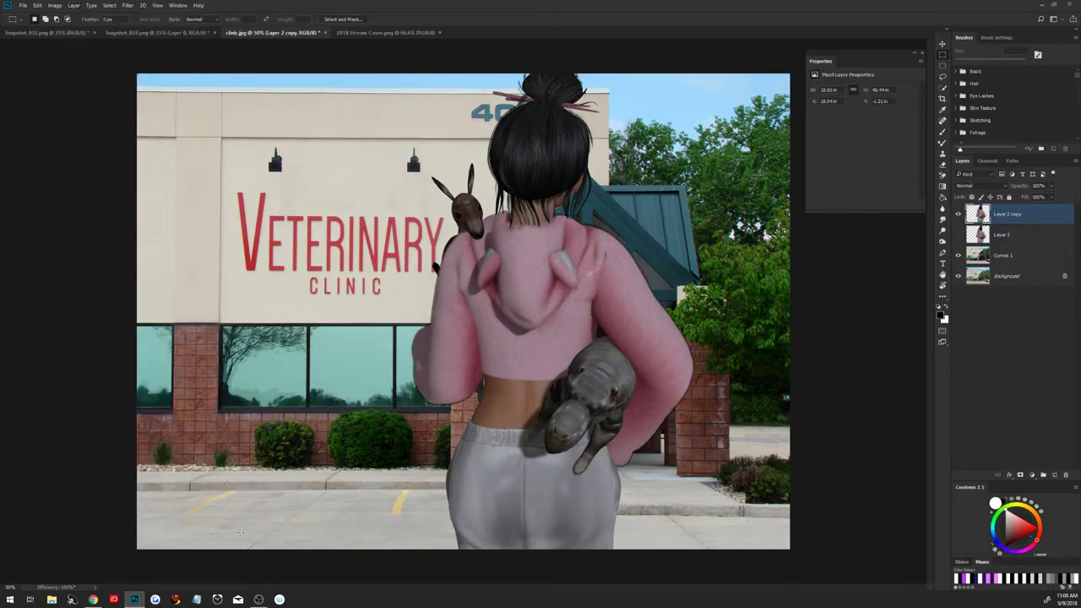
key(ctrl+z)
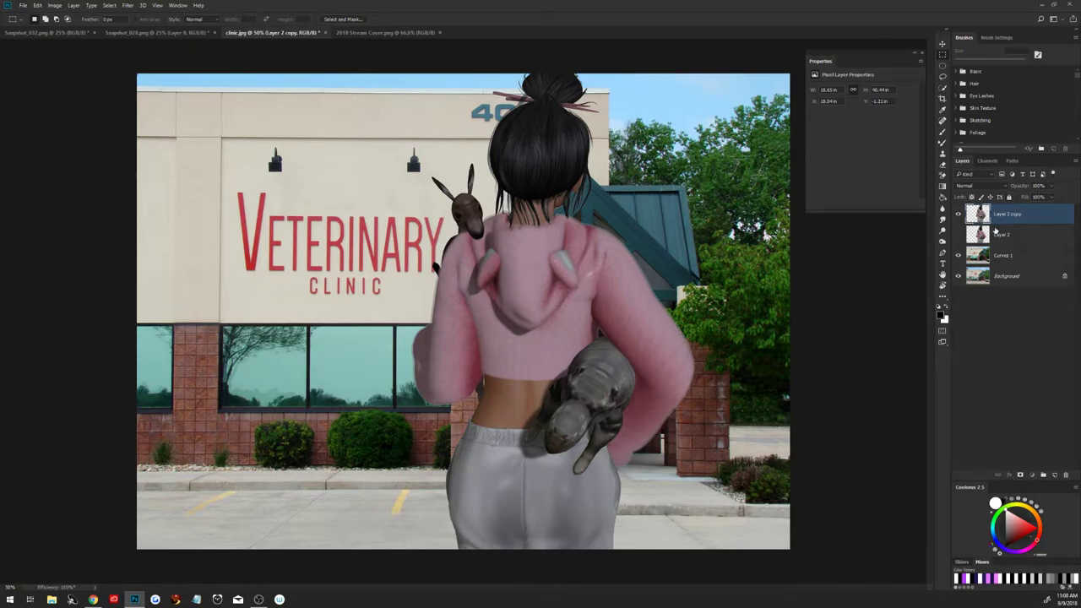
Mask the avatar copy to its outline and lasso the right-arm edge down to the sidewalk.
ctrl+click(978, 215)
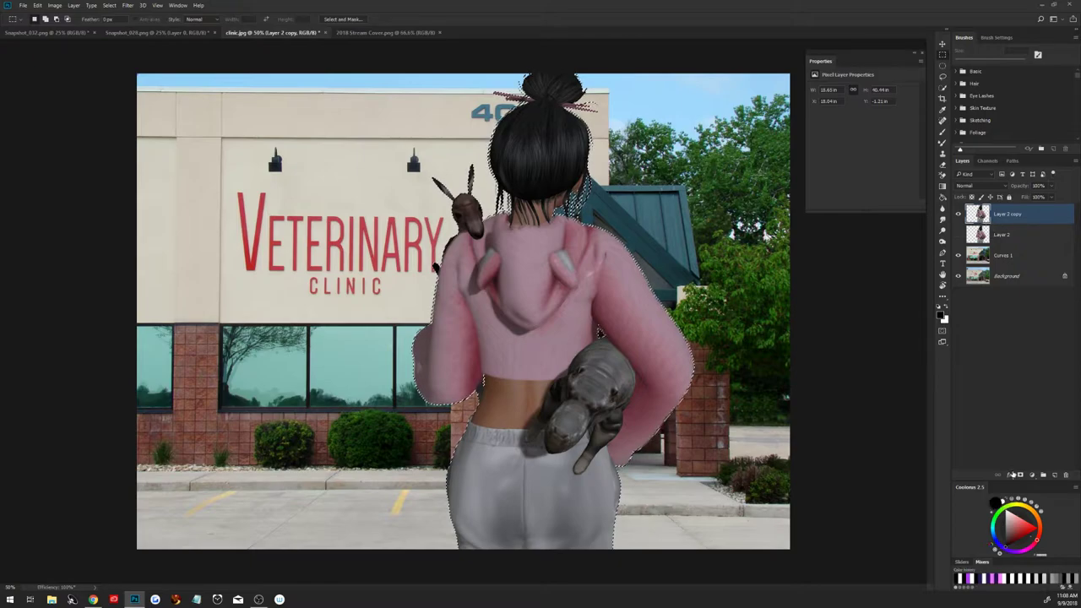
click(1019, 474)
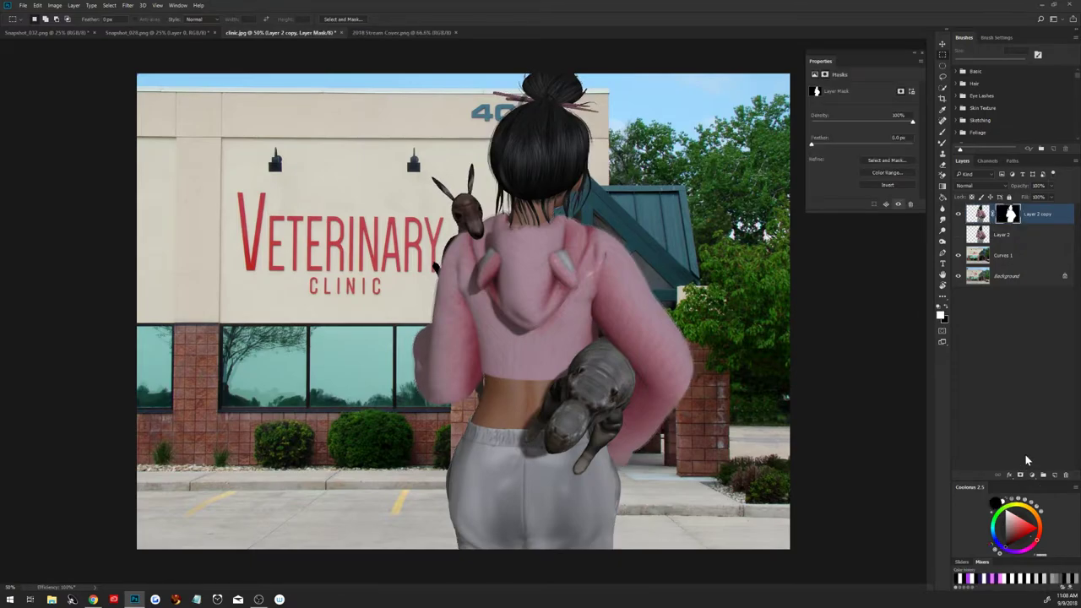
click(943, 76)
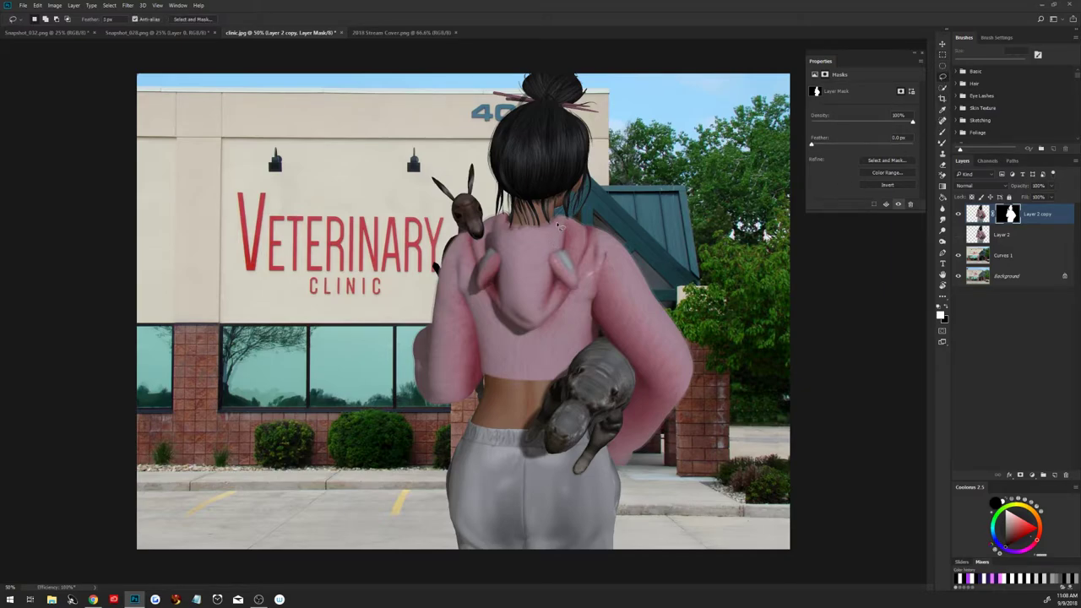
mouse_move(577, 223)
mouse_down()
mouse_move(667, 477)
mouse_move(417, 534)
mouse_move(400, 344)
mouse_move(434, 242)
mouse_move(464, 191)
mouse_move(510, 228)
mouse_move(561, 228)
mouse_up()
Gaussian-blur the mask edge, then tighten it with Levels at black 174, midtone 1.83.
click(128, 5)
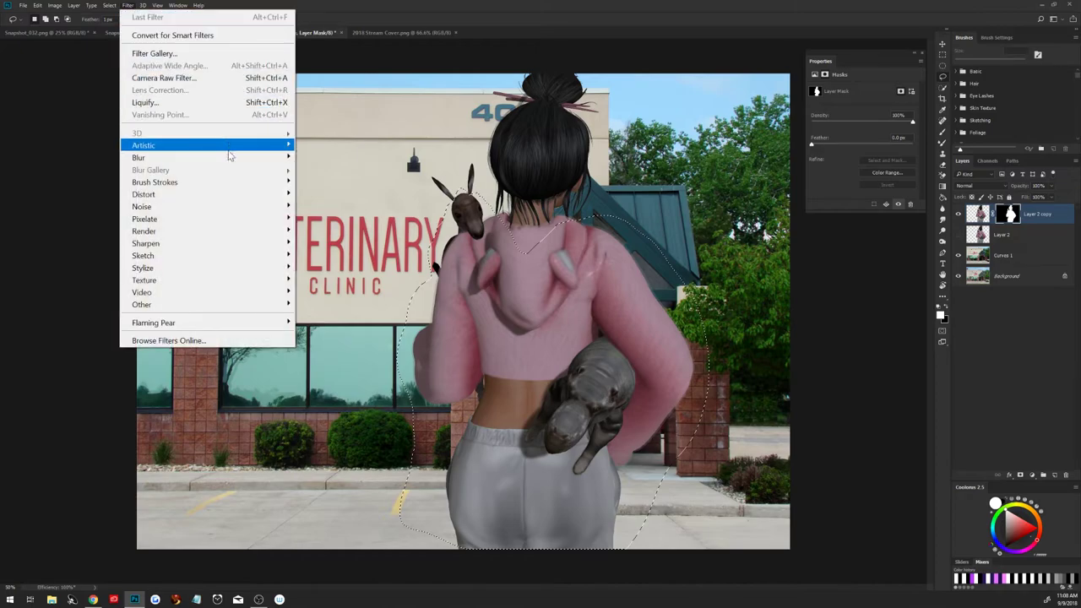
click(342, 207)
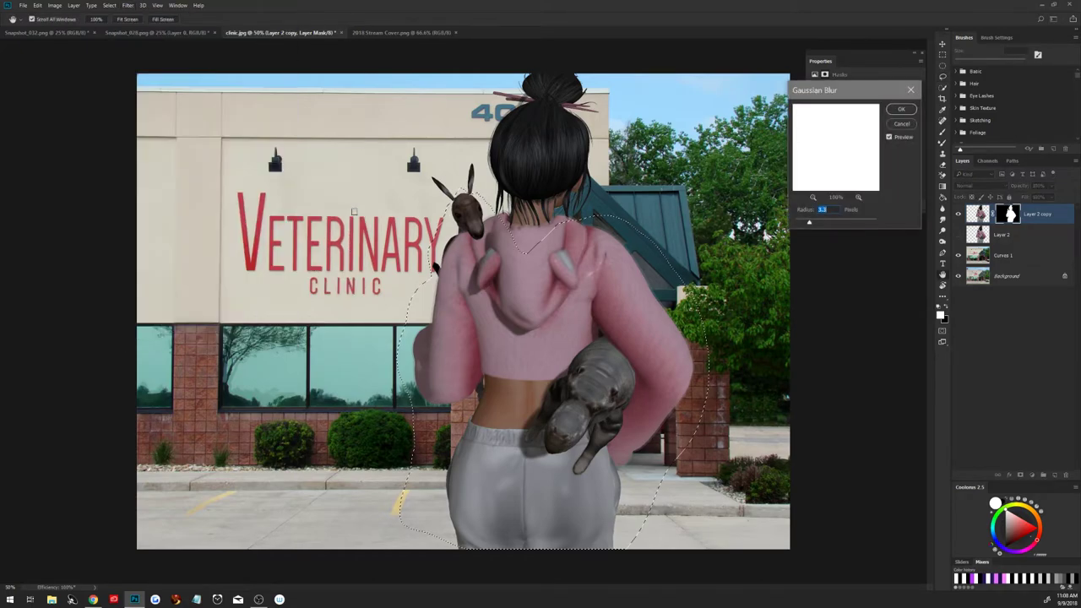
drag(809, 222, 808, 223)
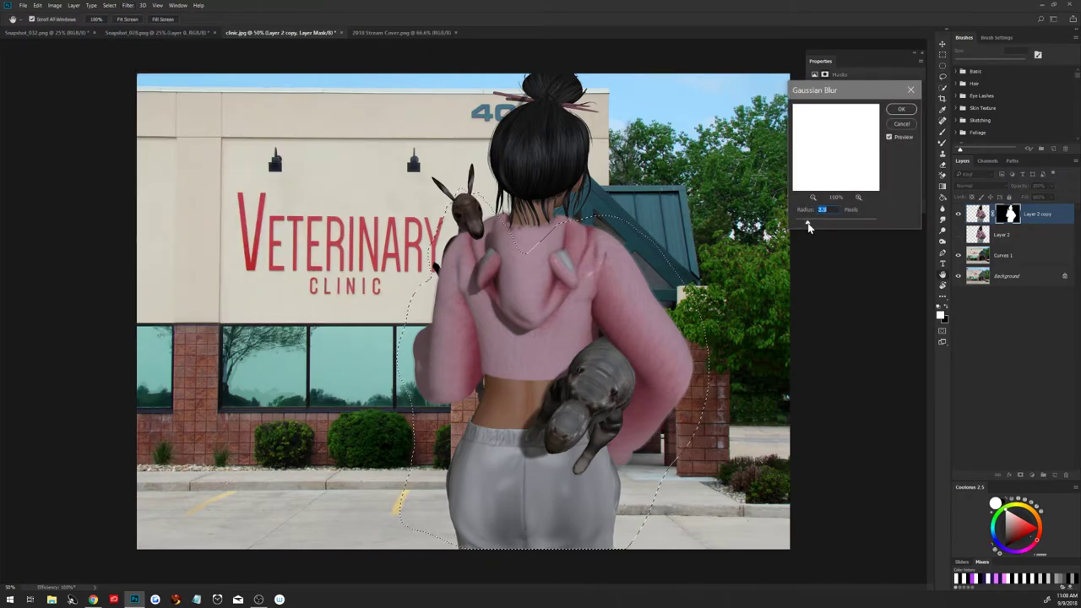
click(901, 109)
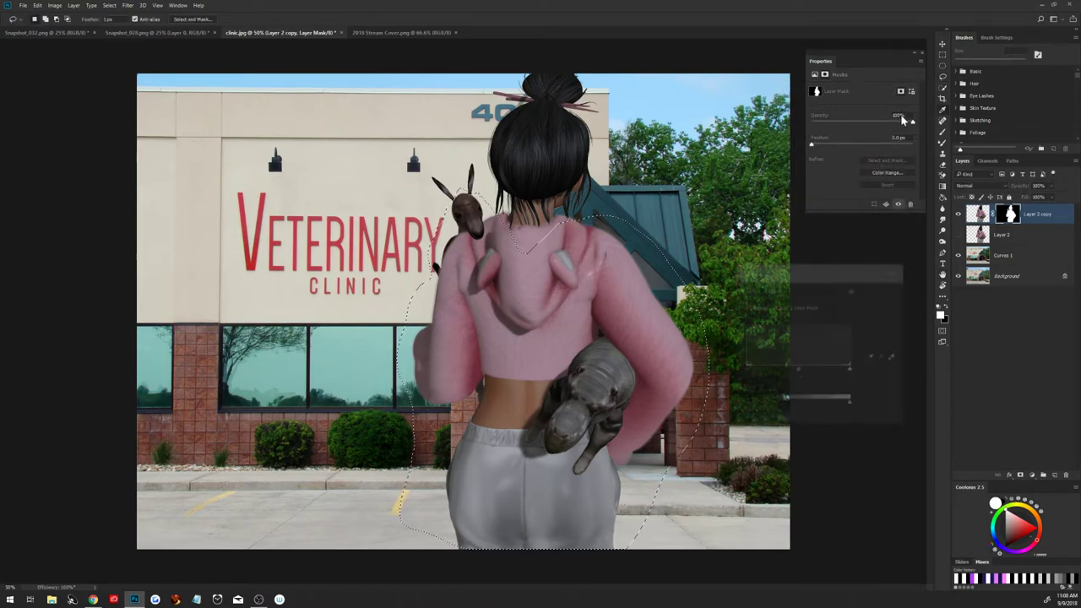
drag(744, 369, 773, 369)
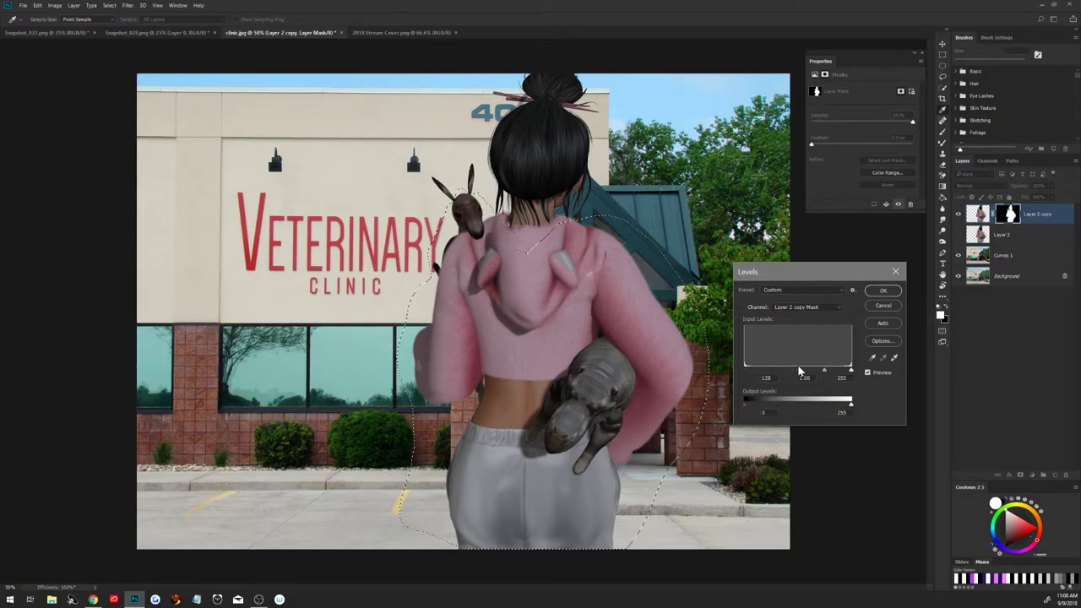
mouse_move(811, 369)
mouse_down()
mouse_move(838, 371)
mouse_move(818, 371)
mouse_up()
click(882, 290)
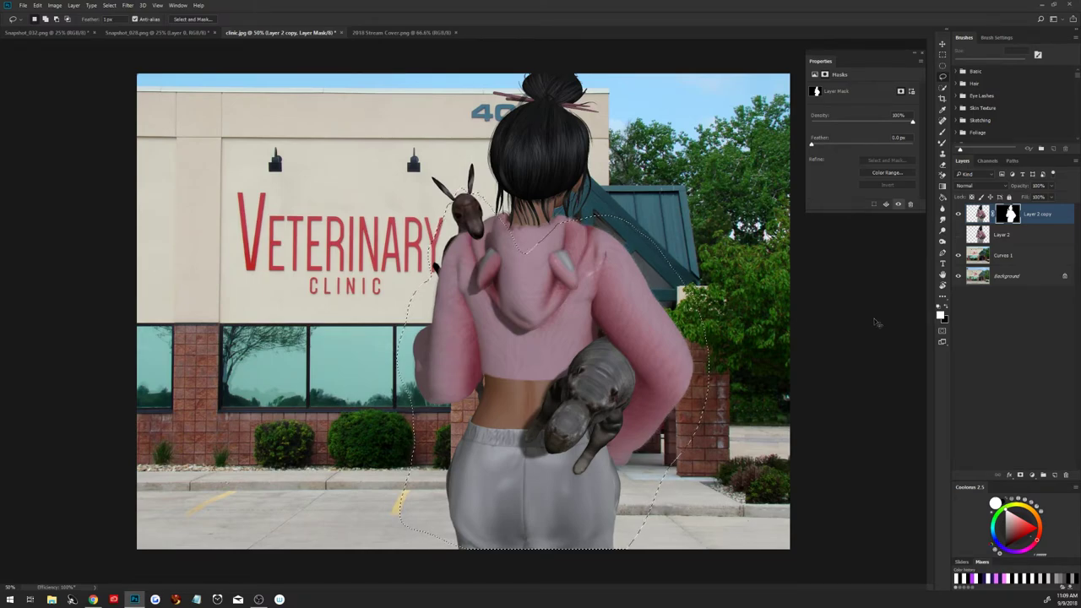
Deselect and apply the layer mask permanently to the avatar copy.
key(ctrl+d)
right_click(1011, 213)
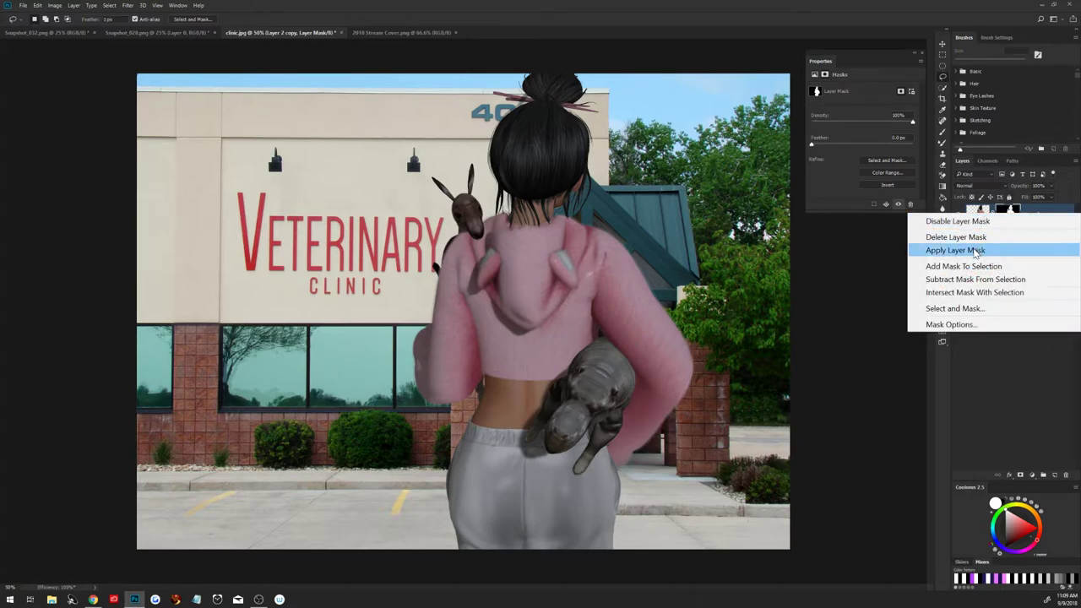
click(980, 247)
click(1027, 240)
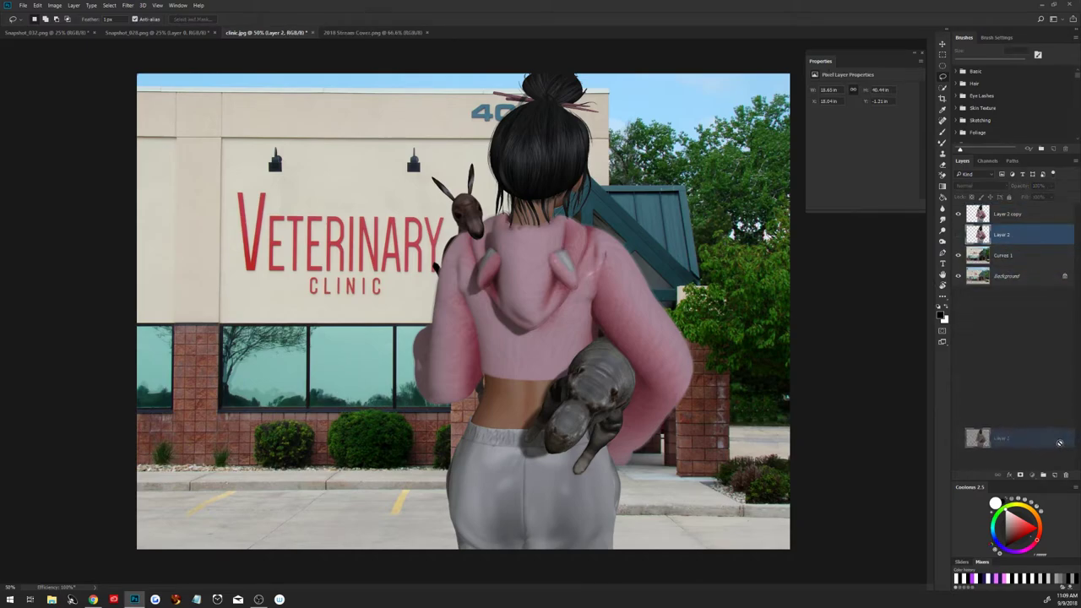
Delete the original avatar layer and apply a blank mask on the avatar copy.
drag(1022, 237, 1064, 475)
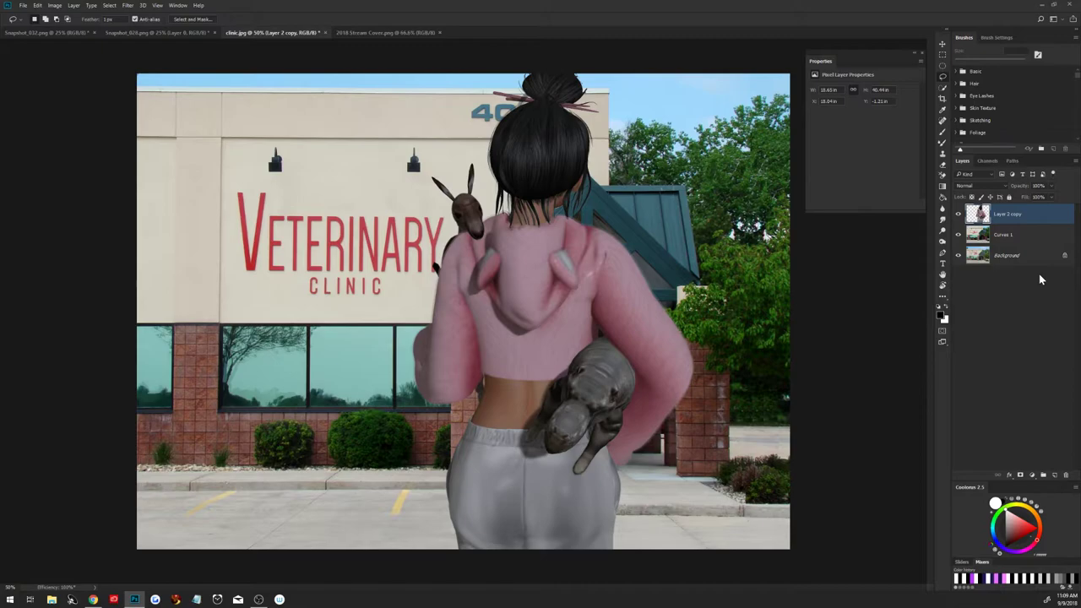
click(1020, 476)
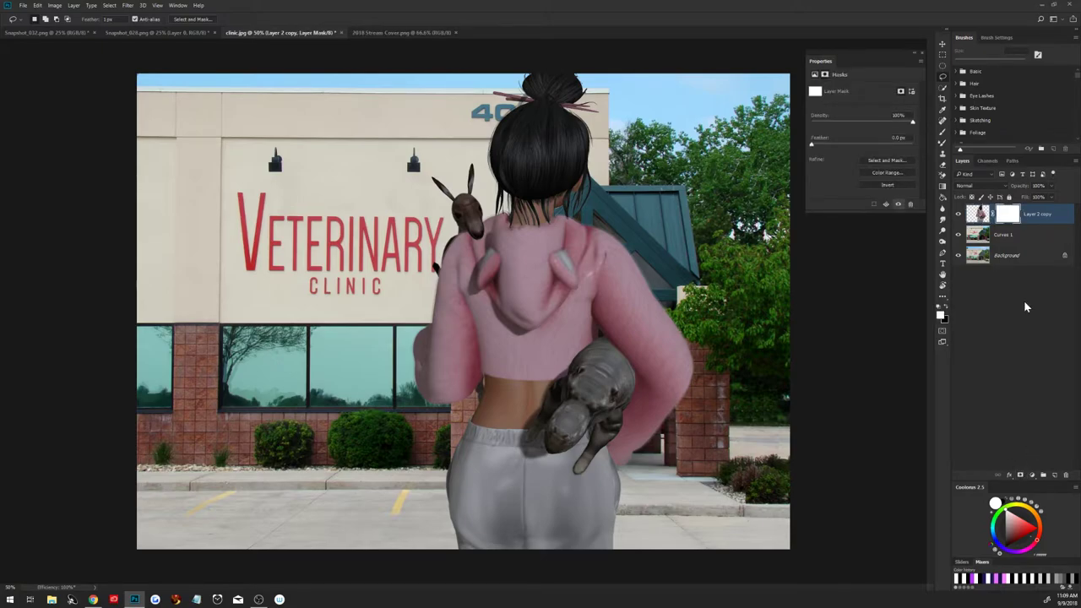
right_click(1009, 215)
click(977, 252)
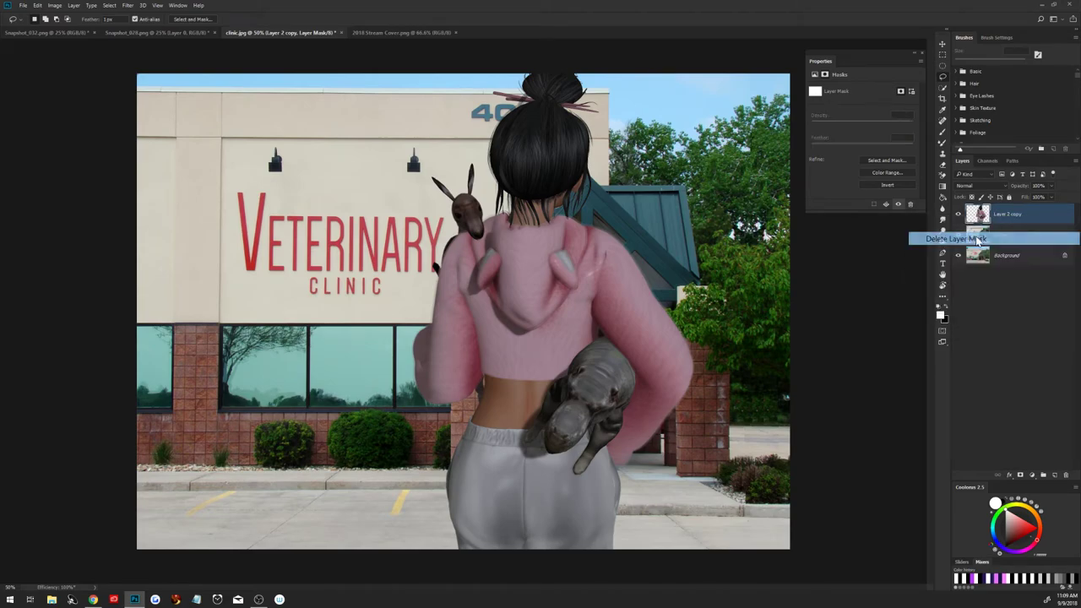
Add a Black & White adjustment layer and select the Curves 1 layer.
click(1035, 474)
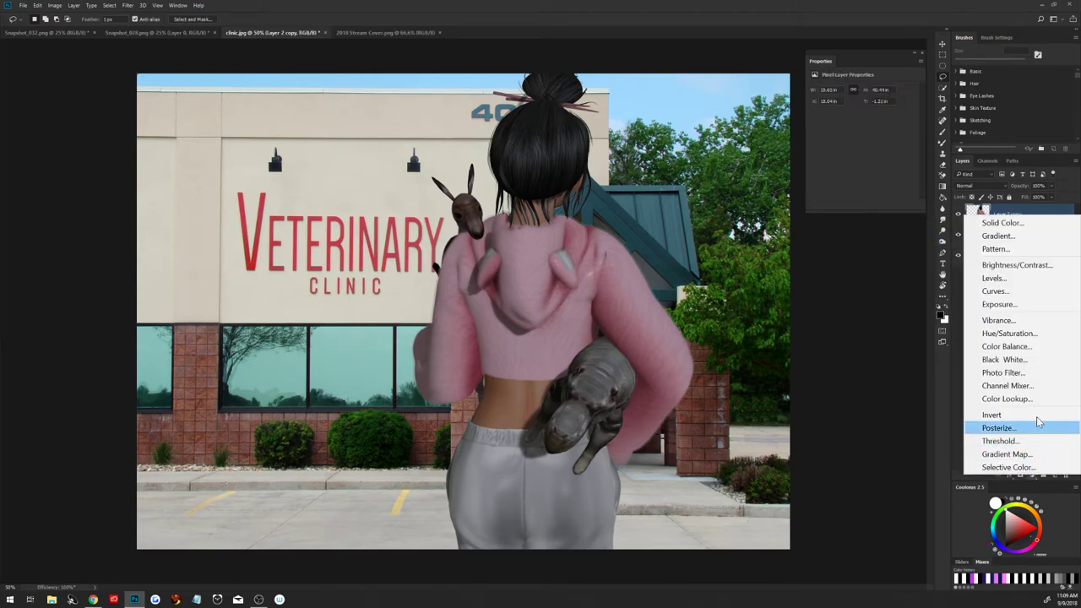
click(1039, 359)
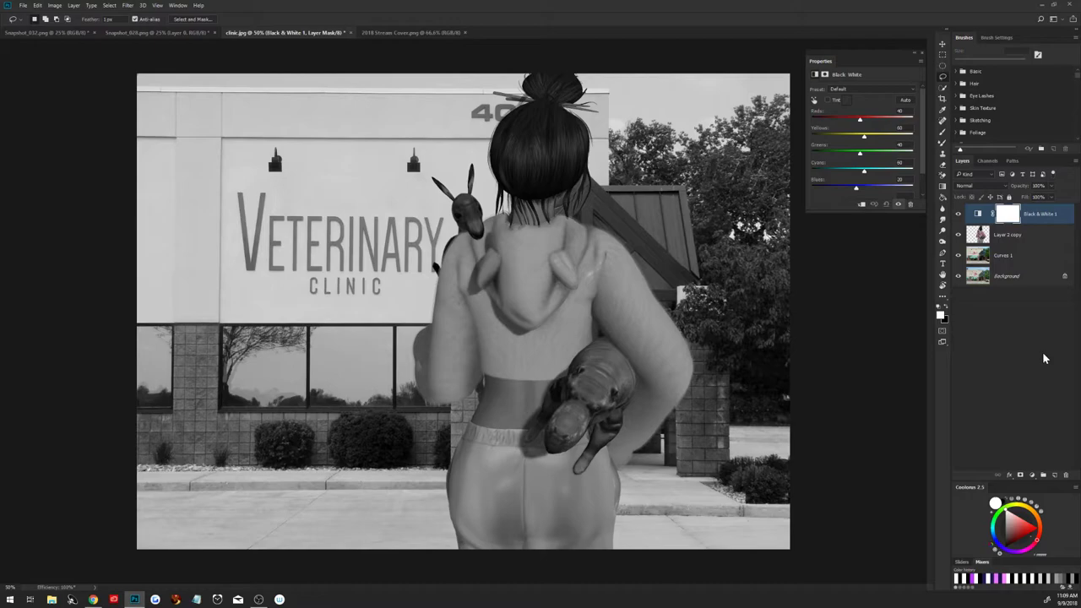
click(1010, 235)
click(1005, 254)
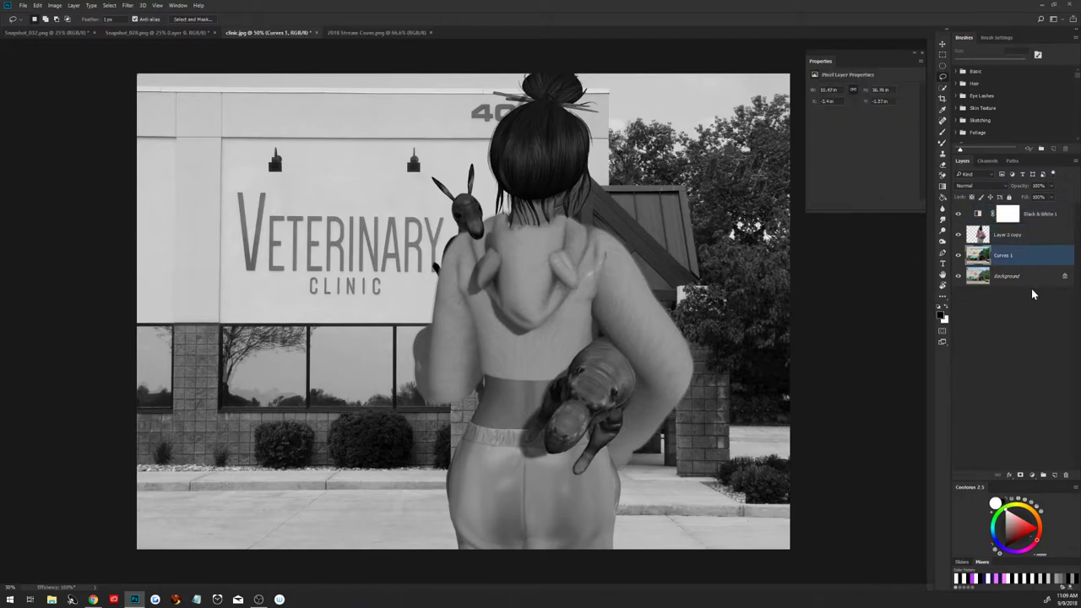
Add a Curves 2 adjustment layer and preview shadow and highlight clipping with its sliders.
click(1035, 475)
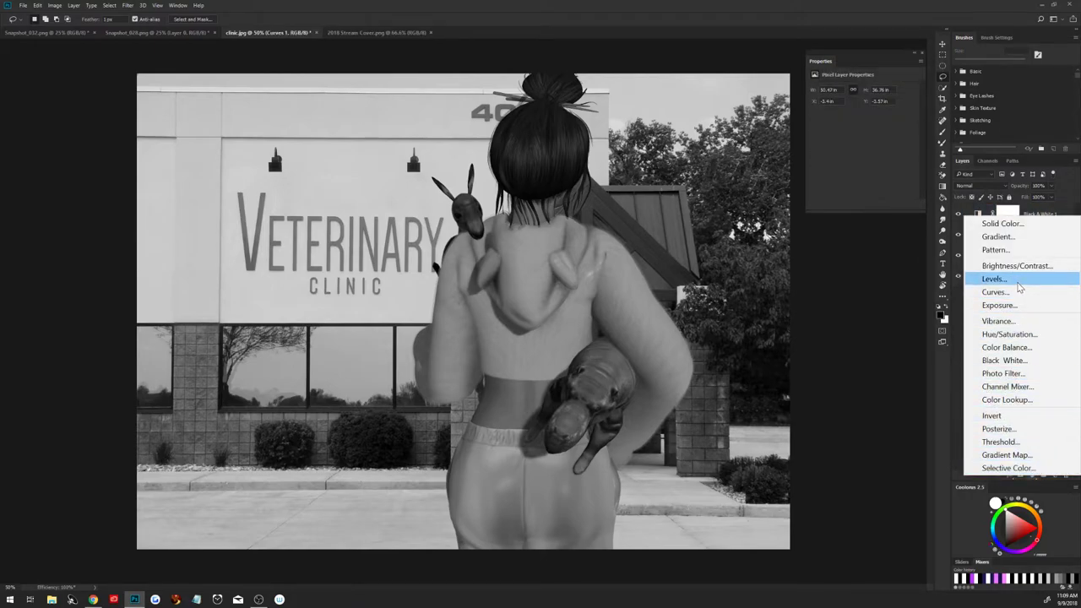
click(1017, 293)
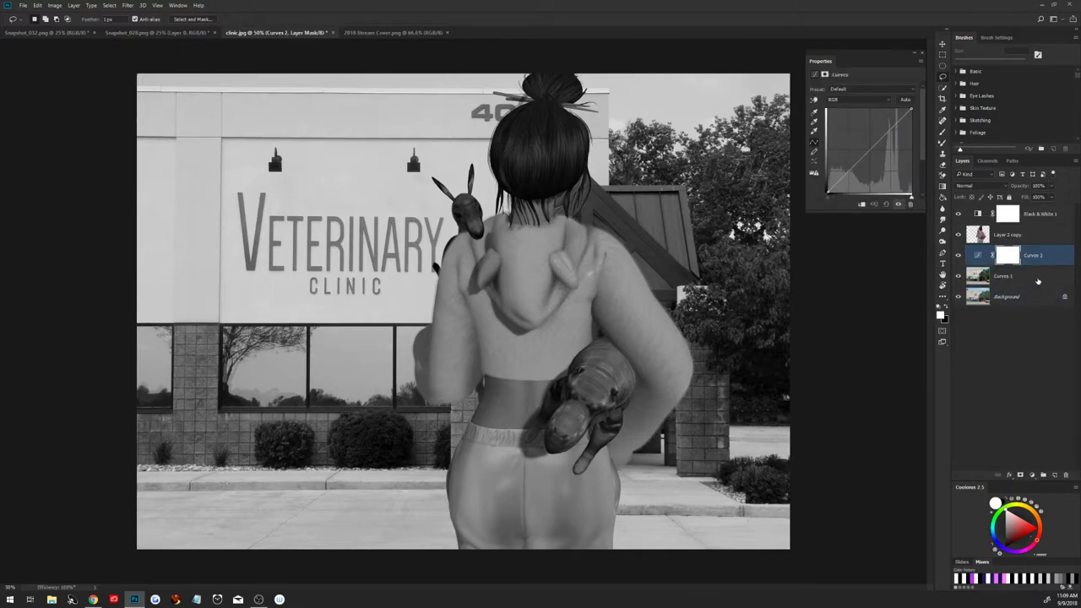
click(979, 257)
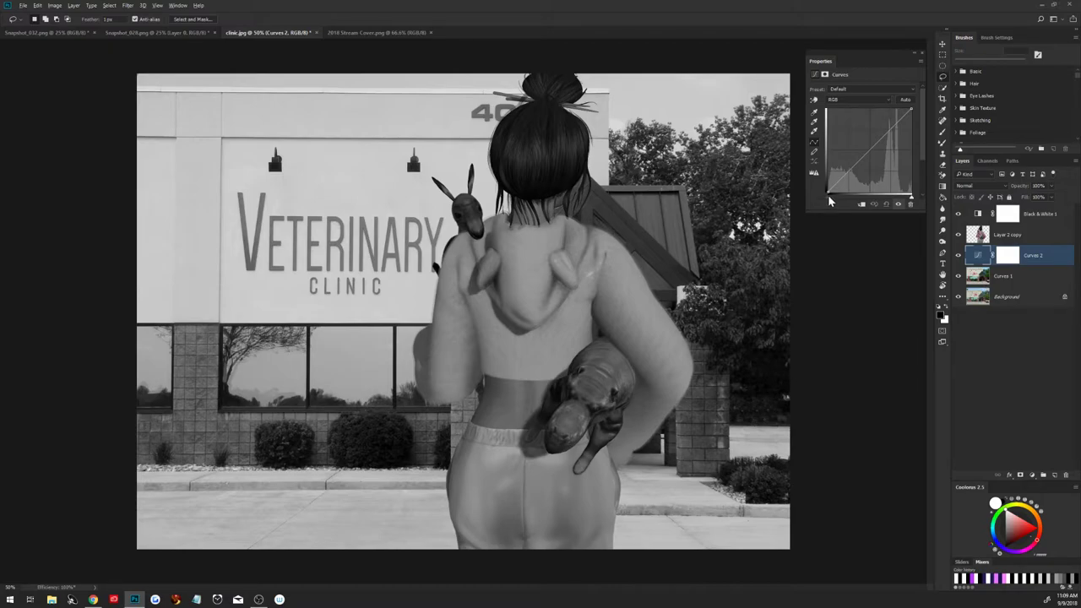
drag(829, 193, 838, 199)
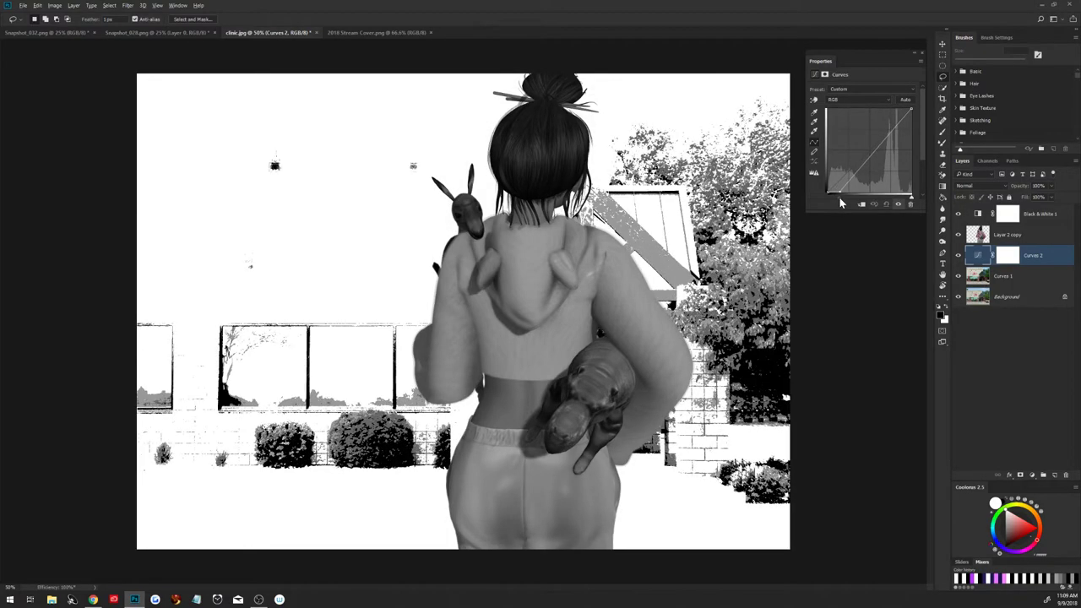
drag(838, 196, 828, 196)
drag(911, 196, 899, 203)
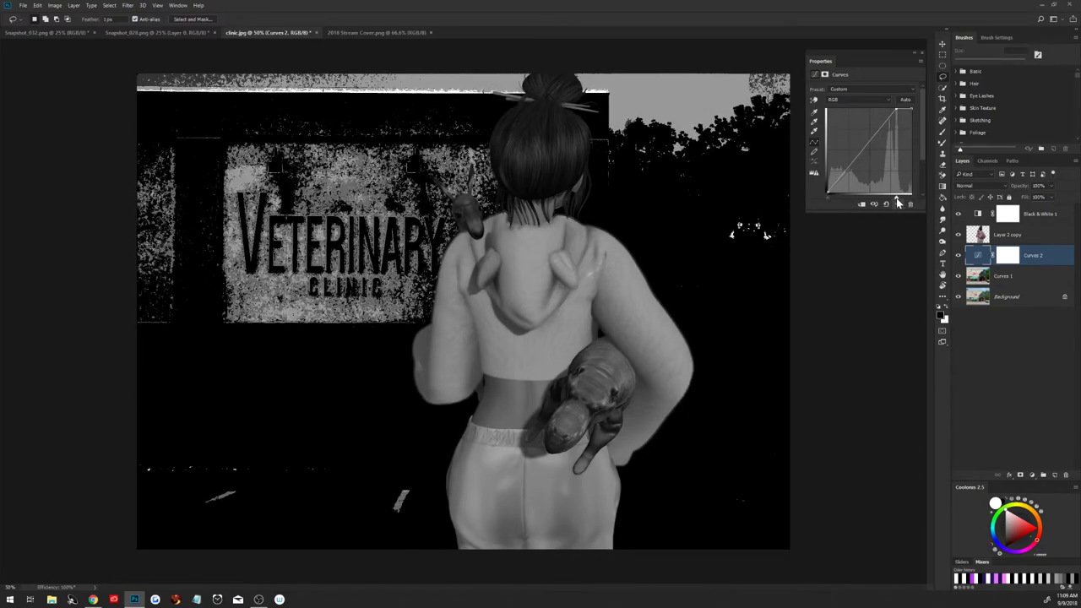
drag(899, 203, 922, 200)
Move Curves 2 above Layer 2 copy, clip it to the avatar, and set Luminosity blending.
drag(1031, 256, 1031, 236)
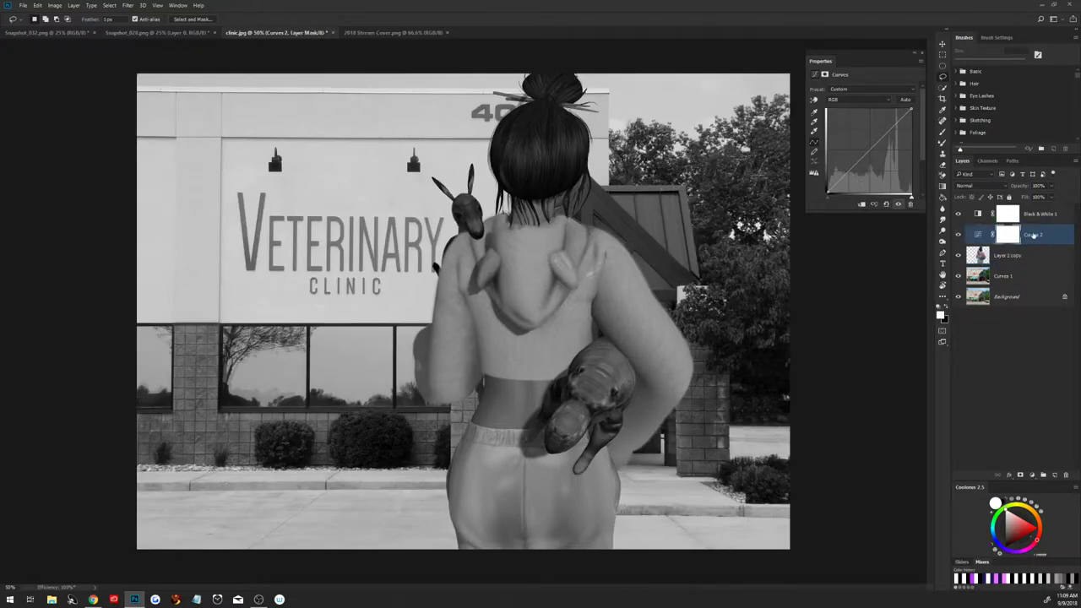
right_click(1032, 236)
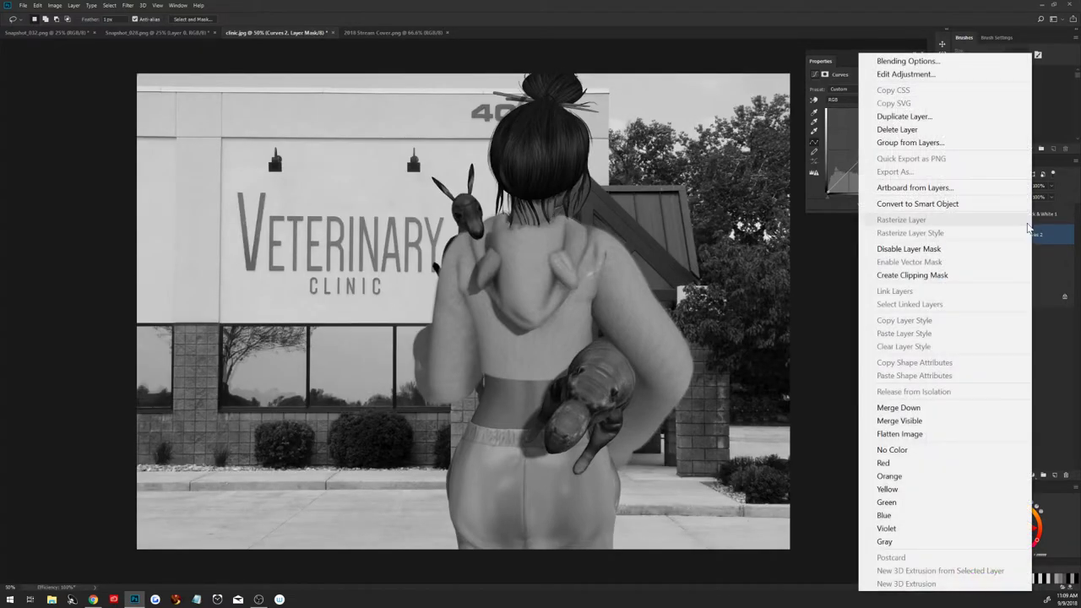
click(943, 279)
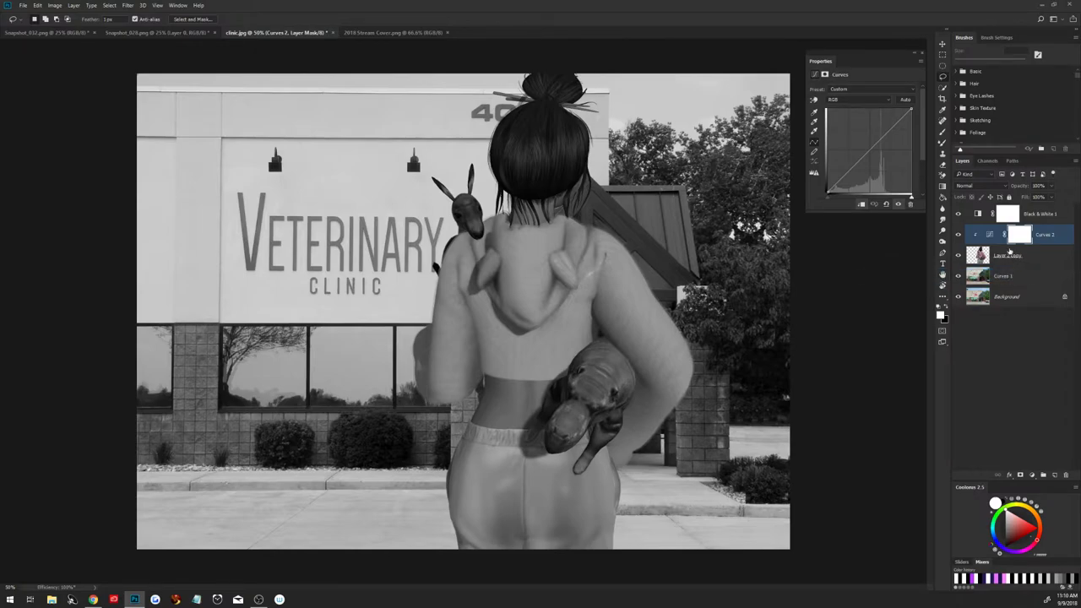
click(992, 186)
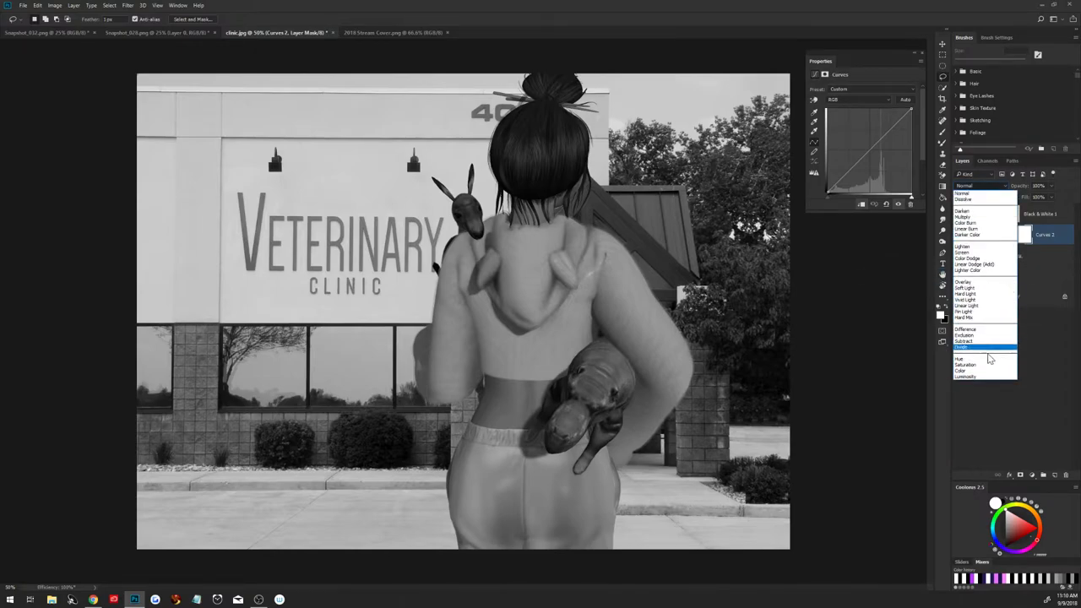
click(984, 379)
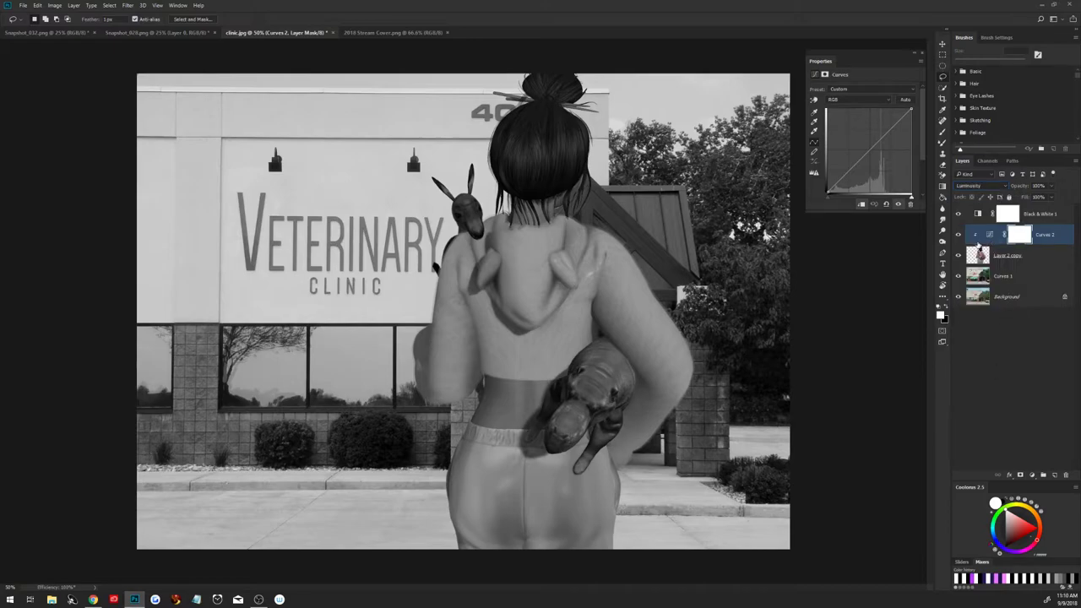
Preview shadow and highlight clipping on the avatar with the Curves 2 sliders.
click(990, 237)
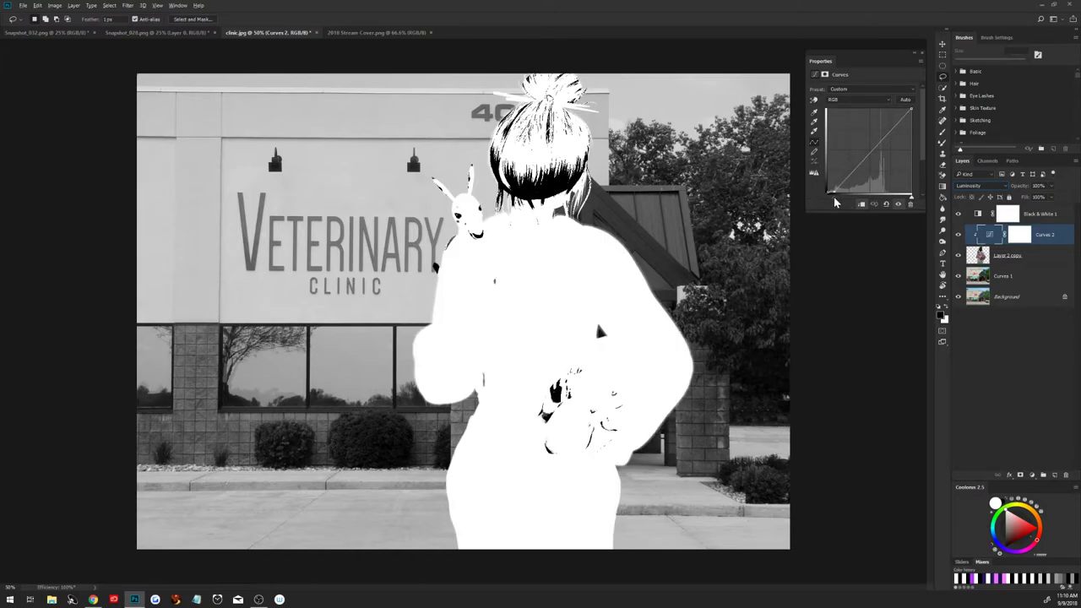
drag(835, 203, 832, 203)
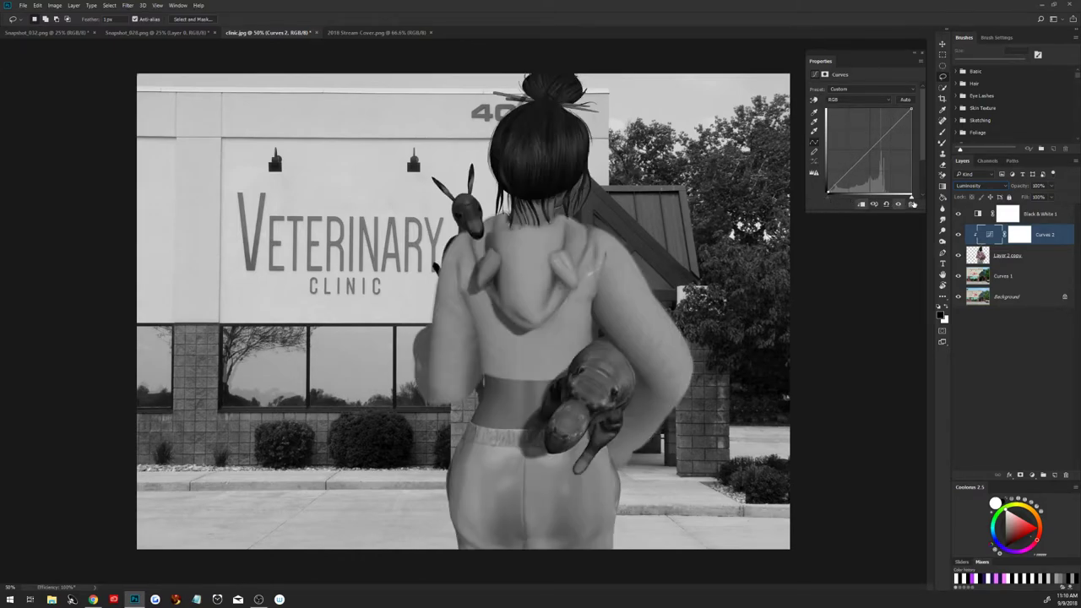
mouse_move(911, 196)
mouse_down()
mouse_move(878, 202)
mouse_move(918, 203)
mouse_up()
Check the foreground colour values repeatedly and reset the foreground colour to white.
click(943, 109)
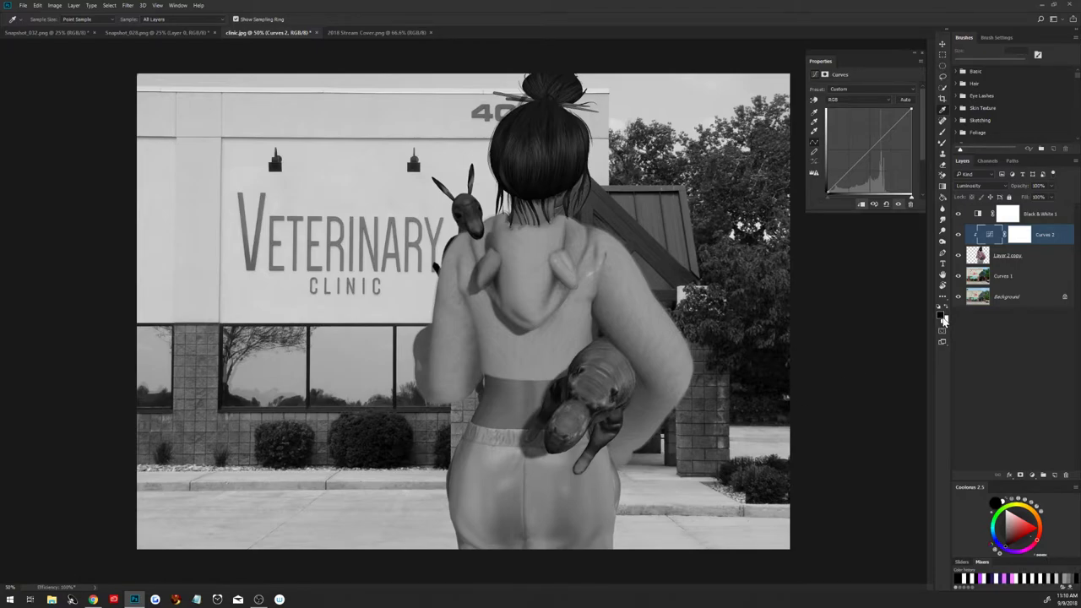
click(941, 315)
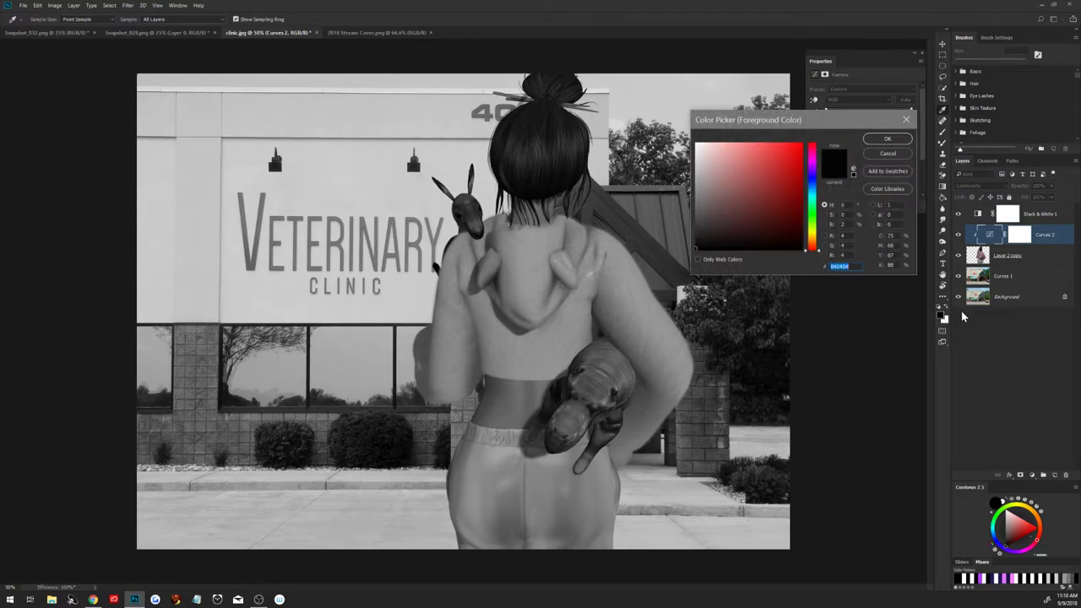
click(888, 155)
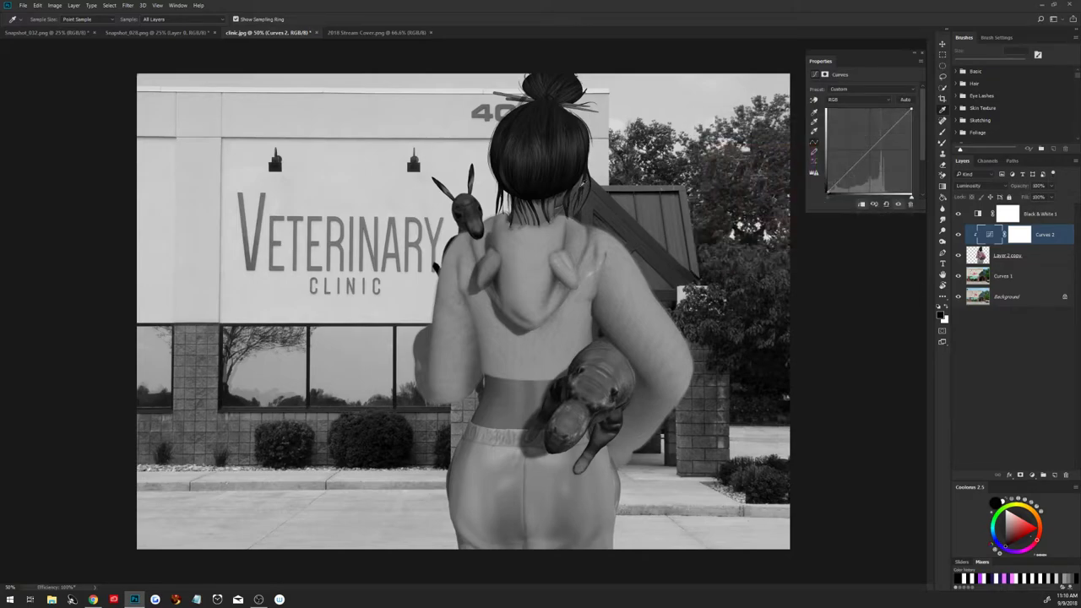
click(943, 315)
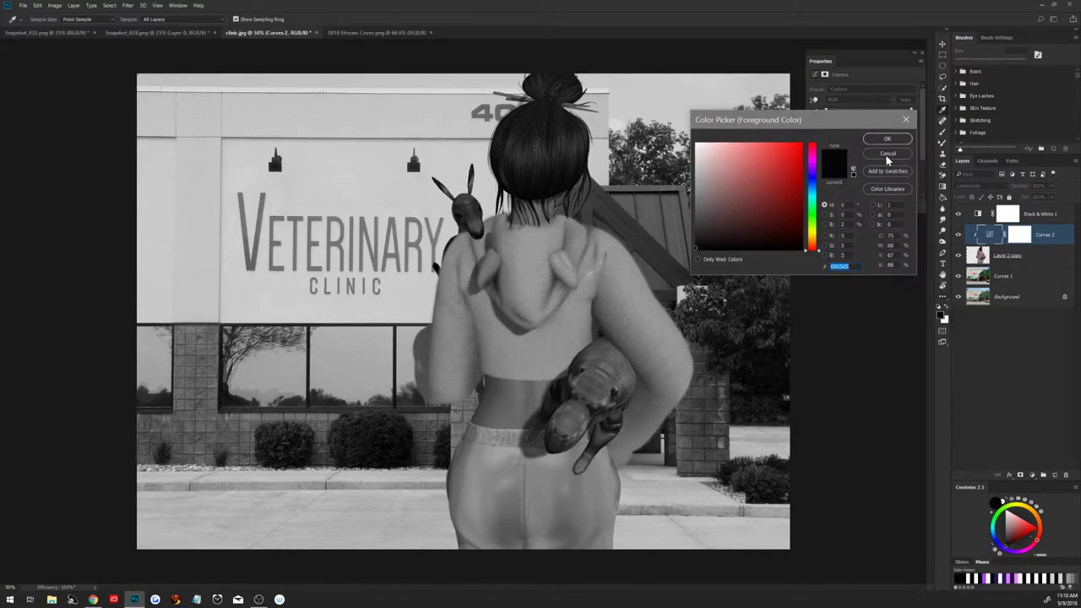
click(889, 159)
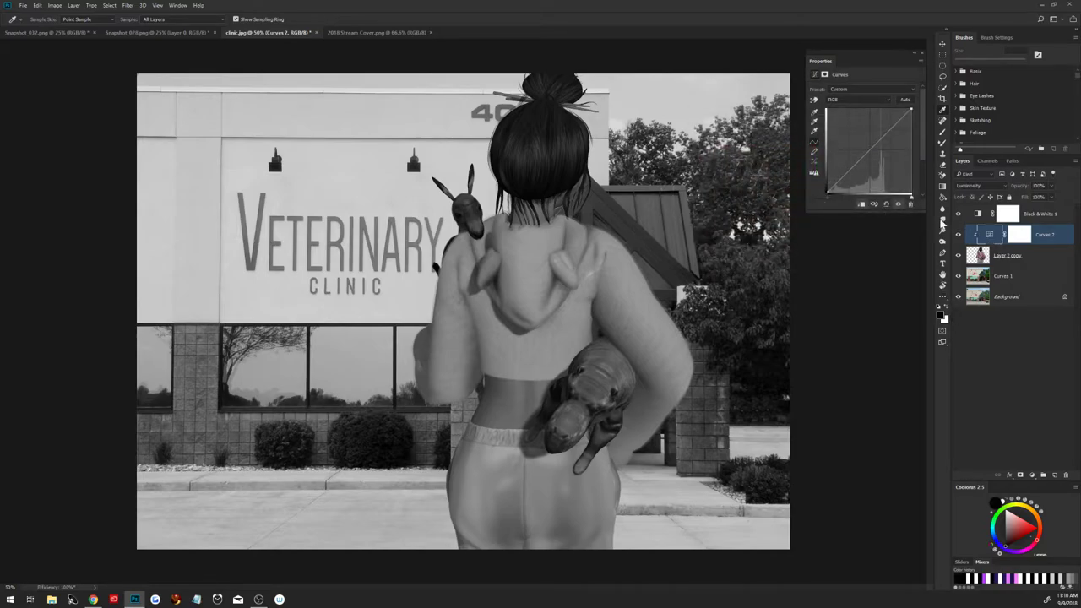
click(607, 86)
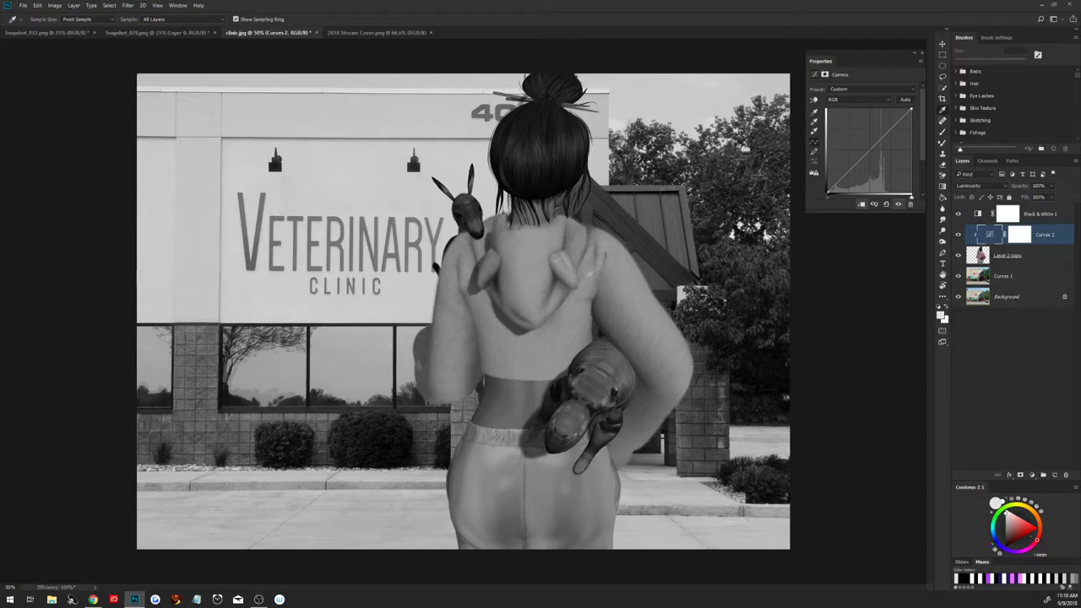
click(943, 317)
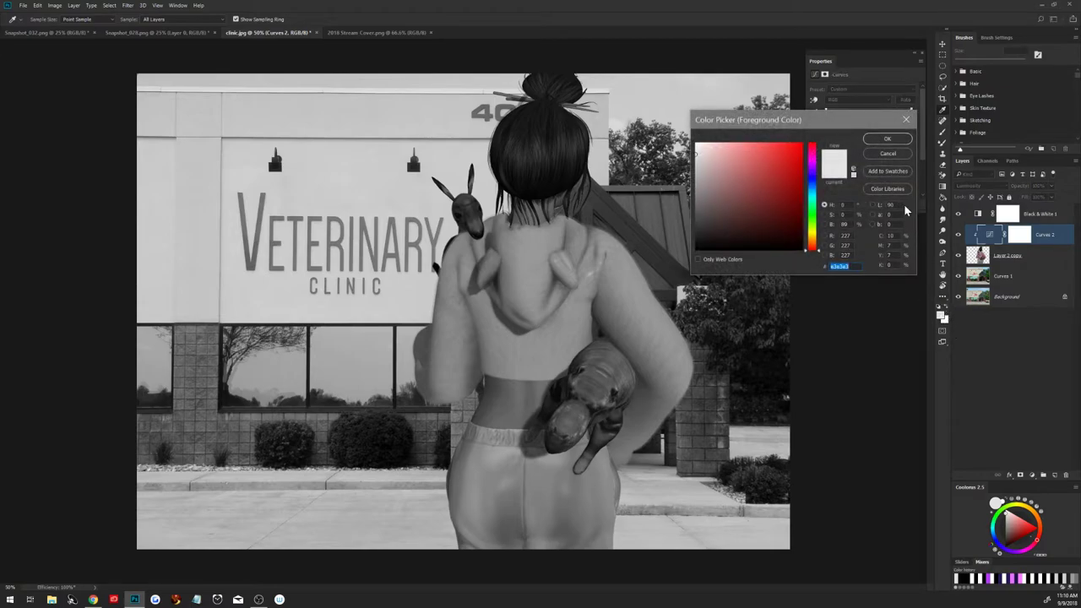
click(888, 153)
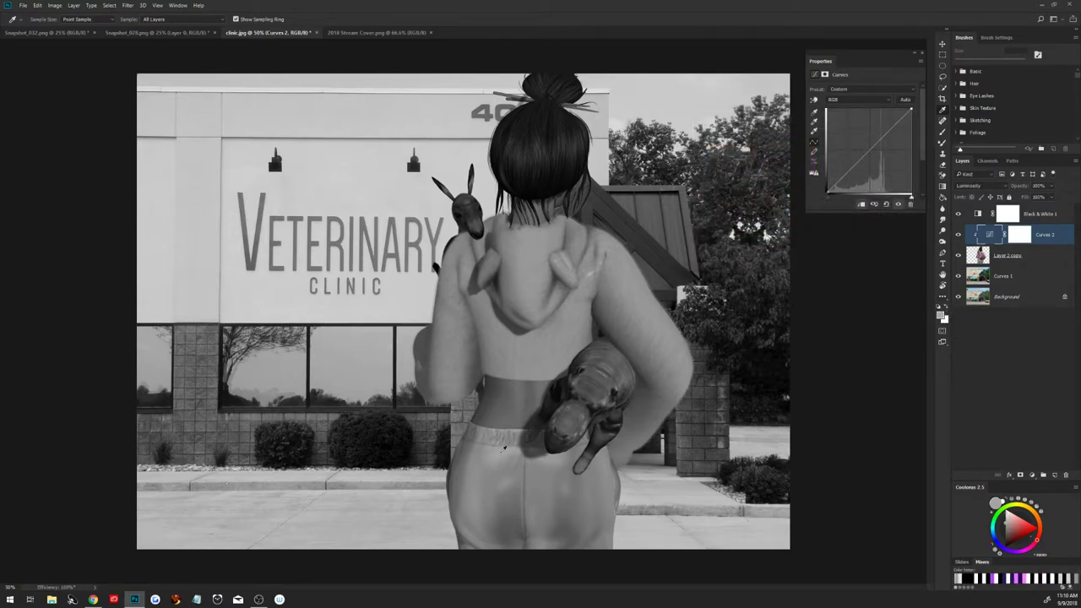
click(942, 317)
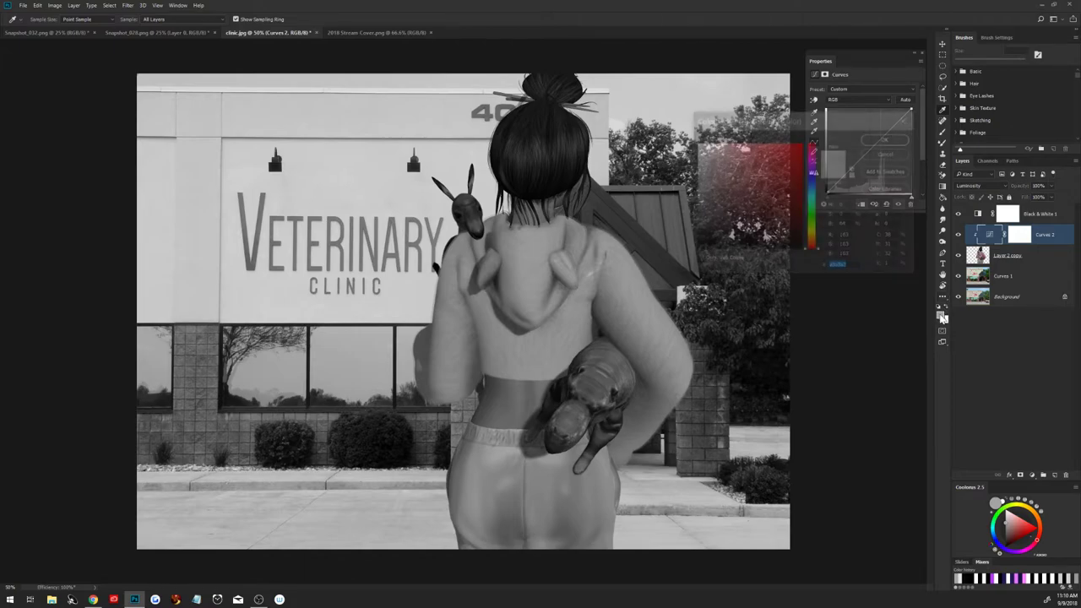
click(887, 153)
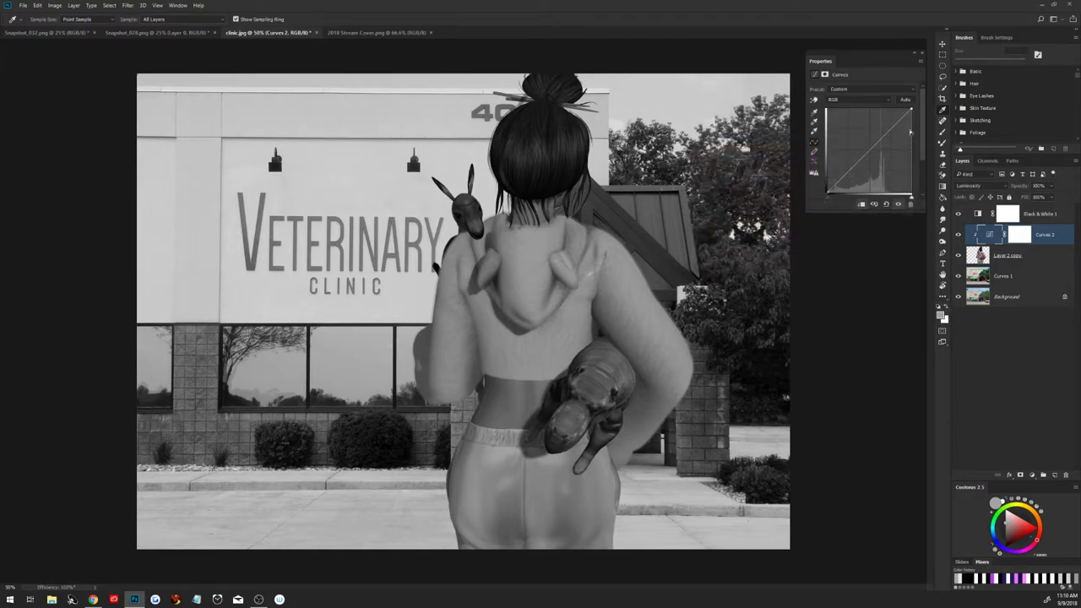
Lower the Curves 2 white point and brighten highlights, sampling light grey d1d1d1 from the waistband.
drag(910, 109, 899, 108)
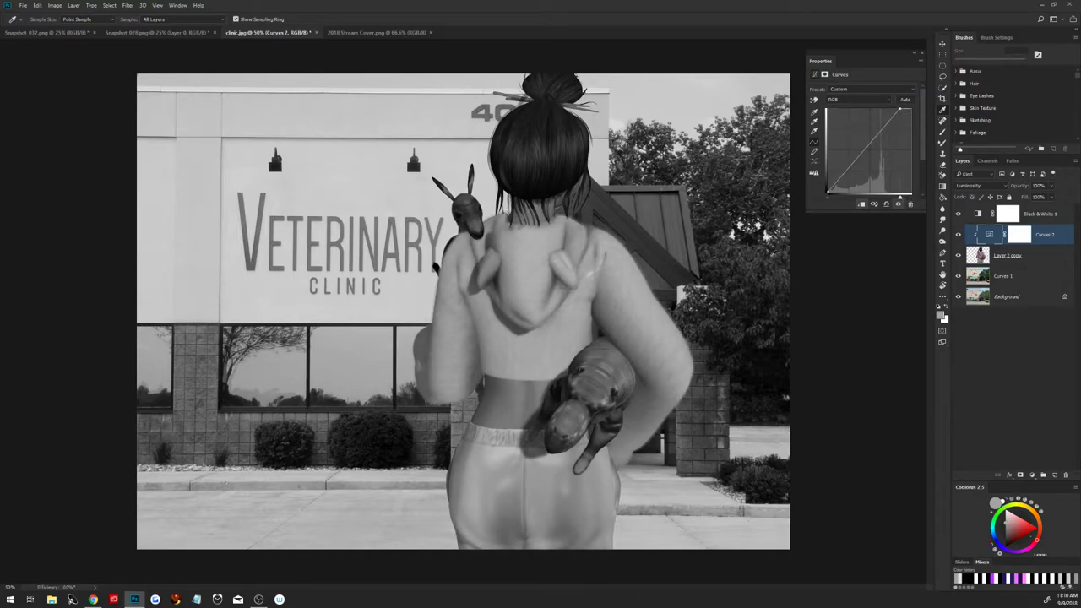
click(943, 314)
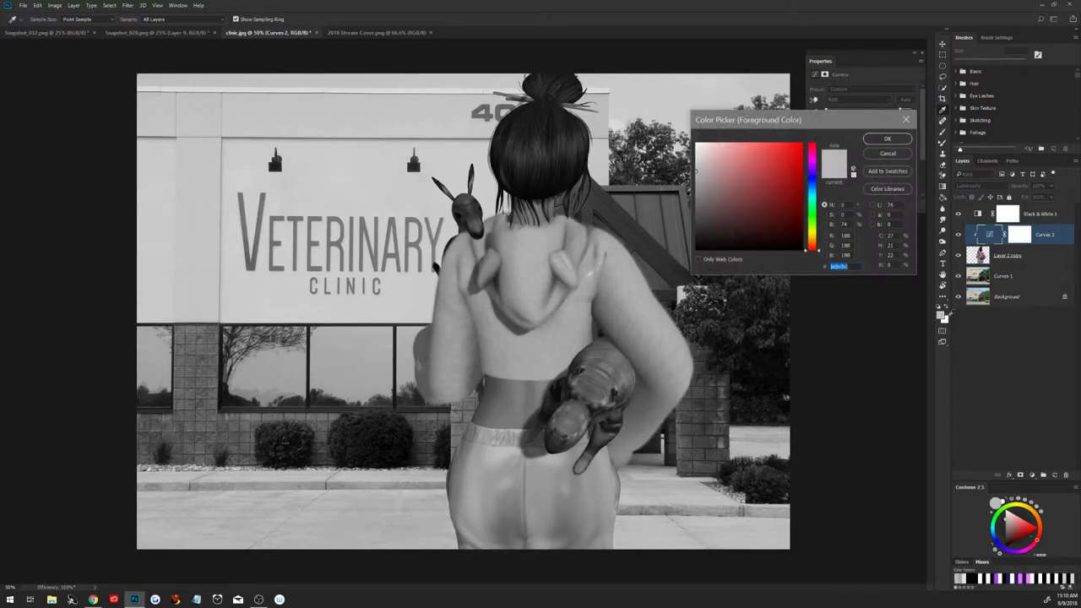
click(885, 155)
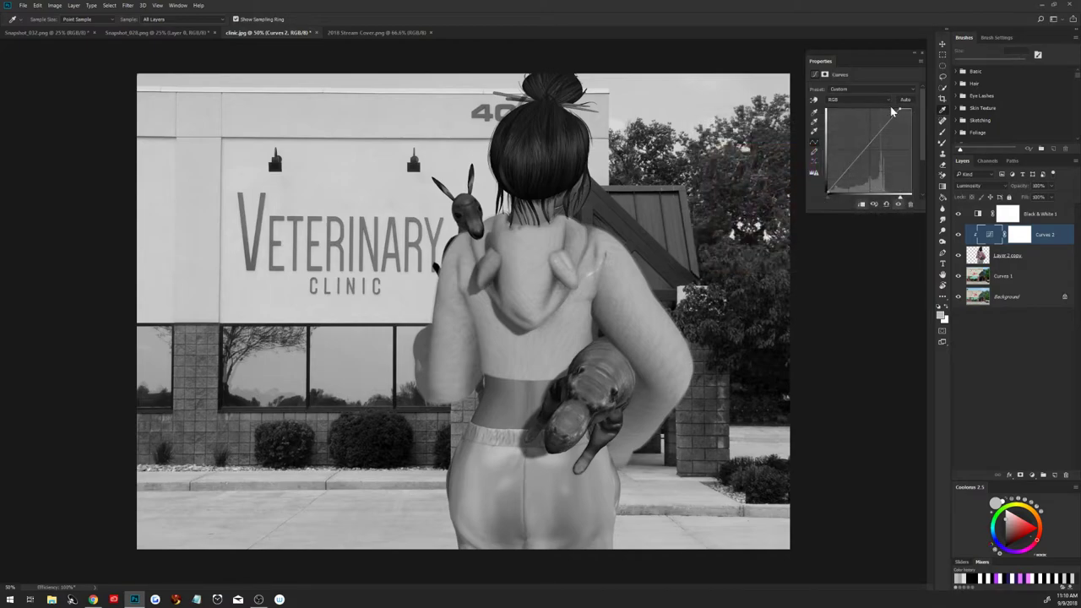
drag(900, 106, 896, 109)
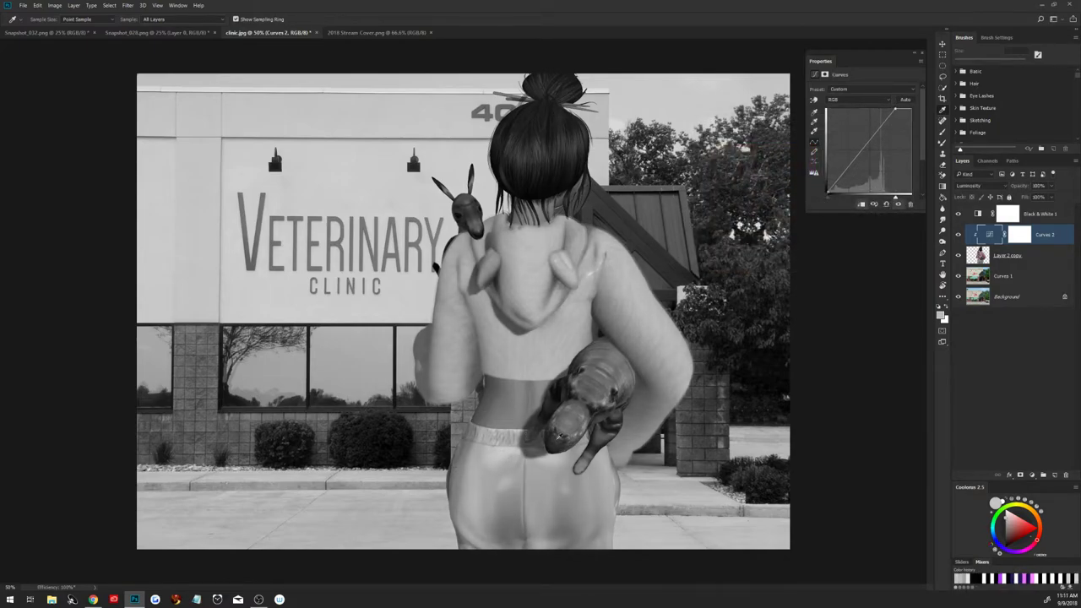
click(943, 315)
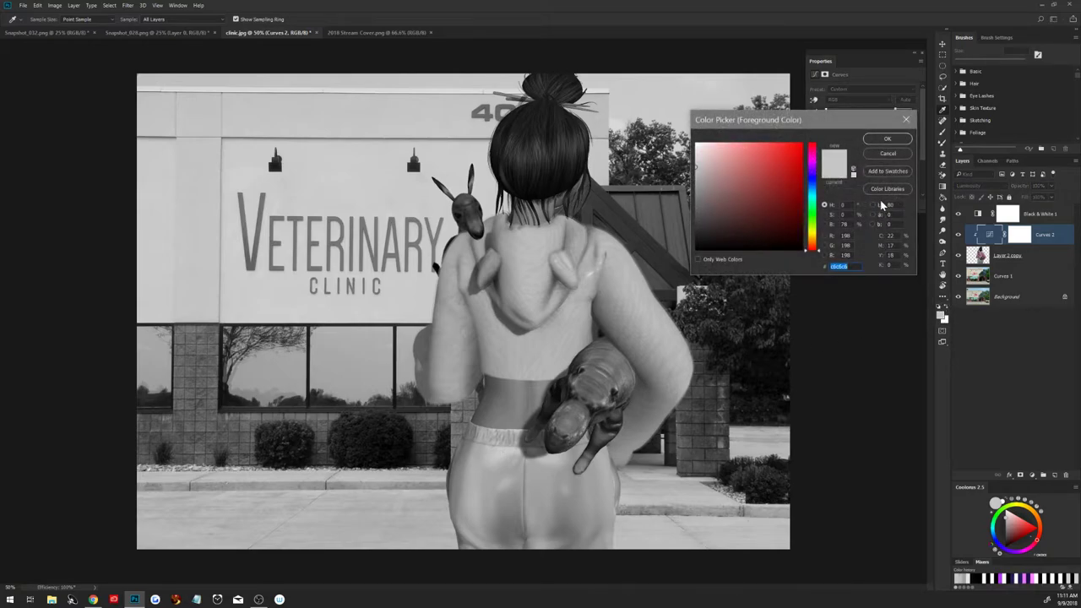
click(886, 155)
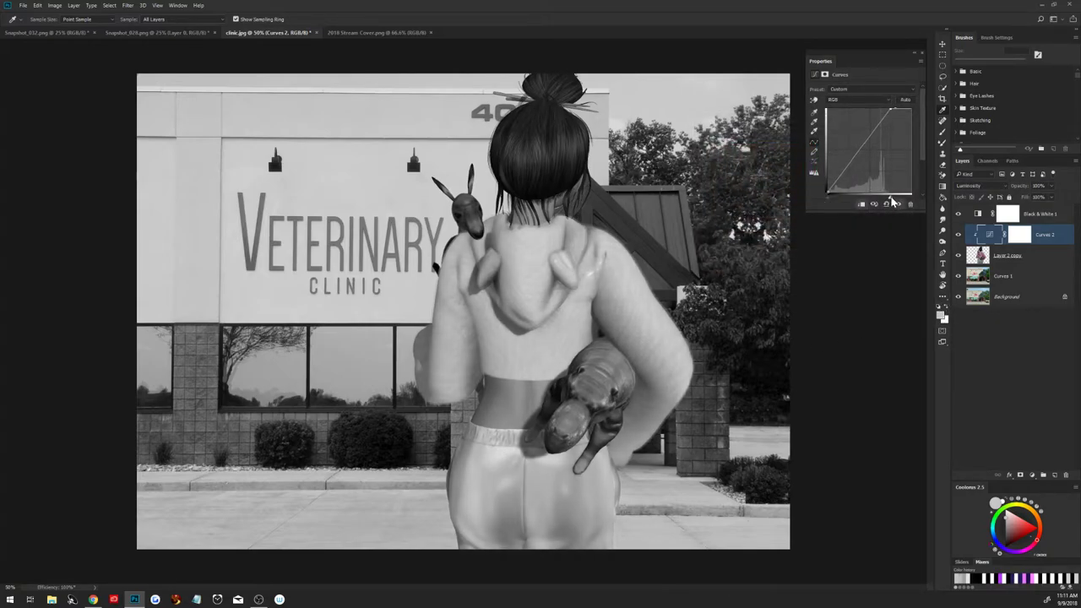
click(500, 454)
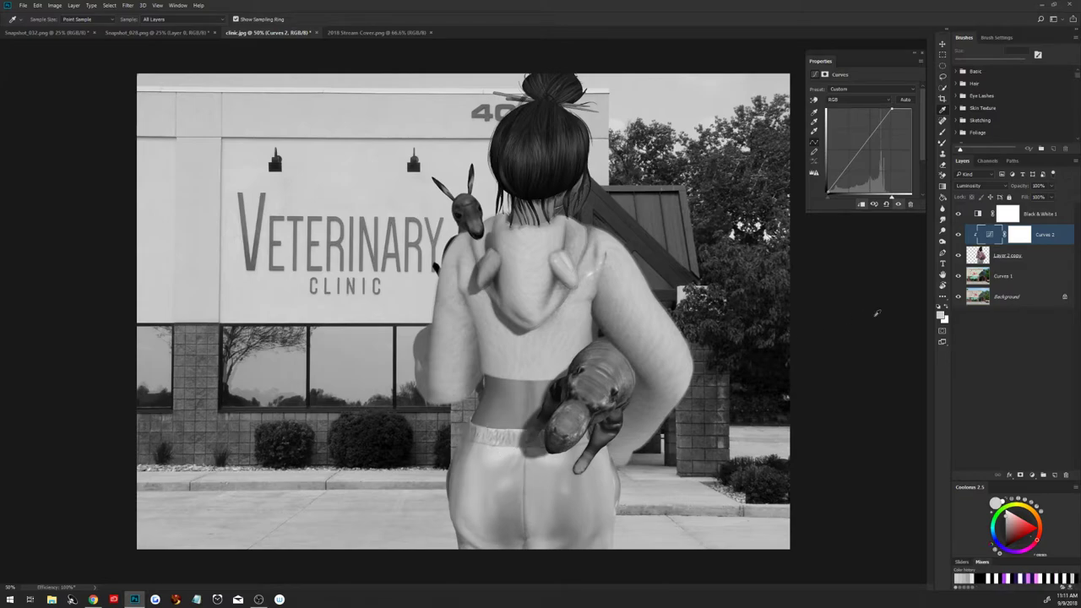
click(942, 316)
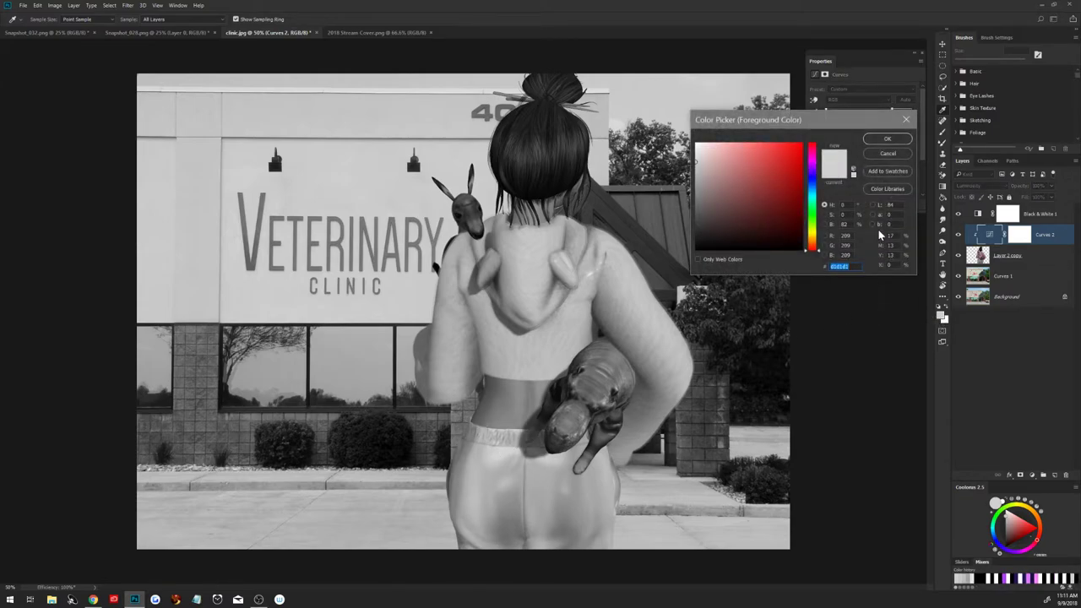
click(887, 155)
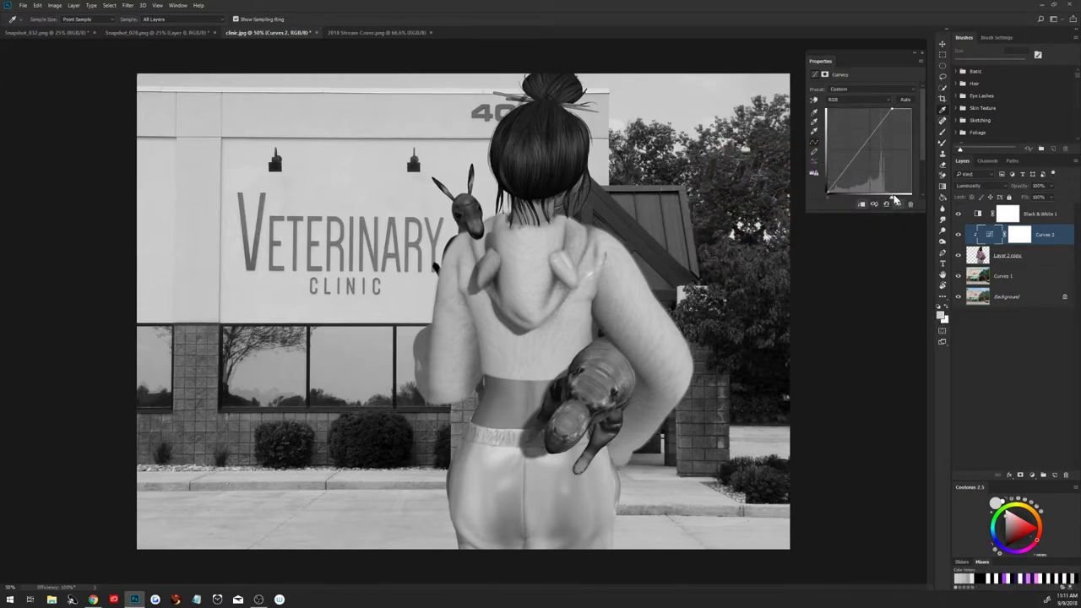
drag(892, 198, 888, 198)
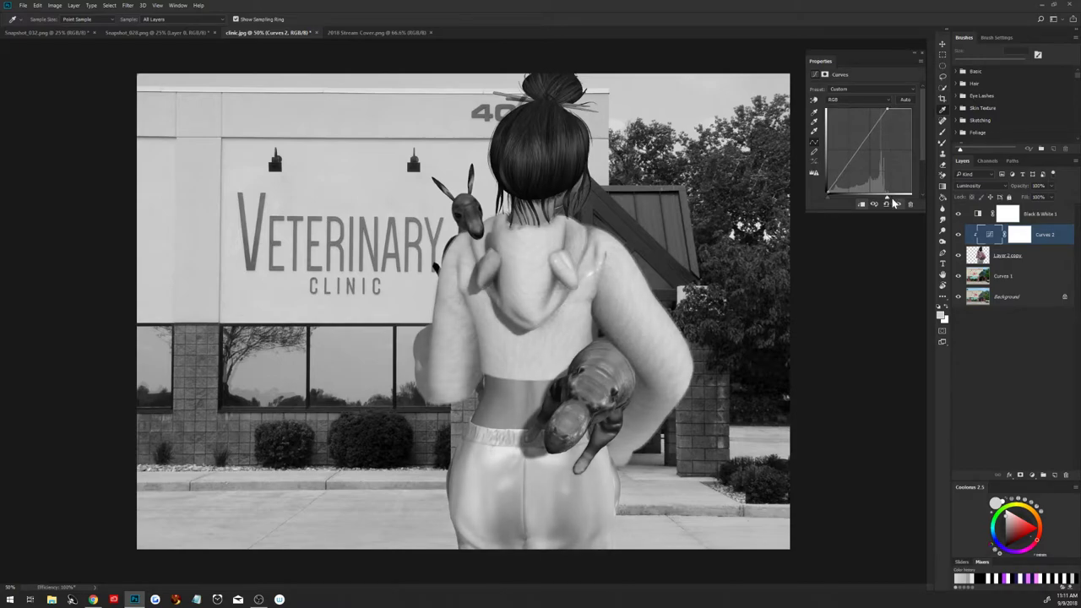
Sample a light grey from the avatar and hide Black & White 1 to restore full colour.
click(506, 449)
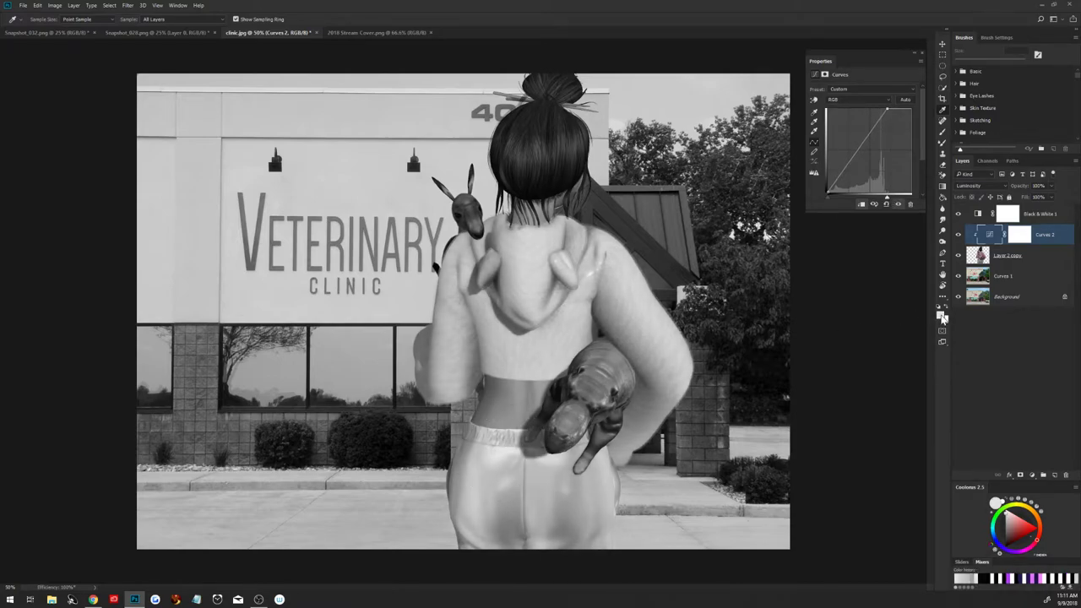
click(942, 315)
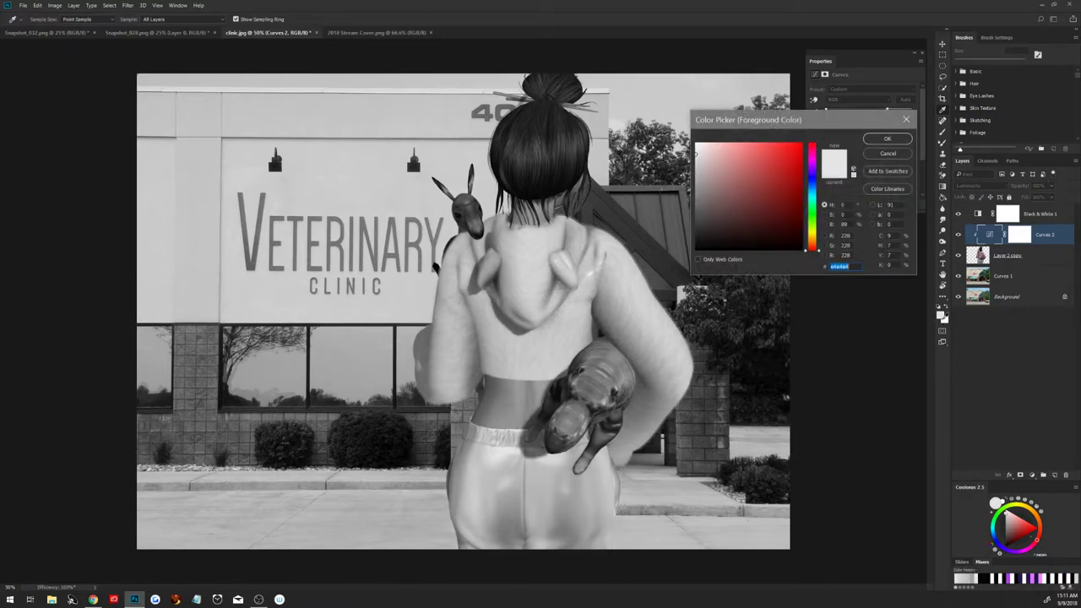
click(887, 139)
click(959, 213)
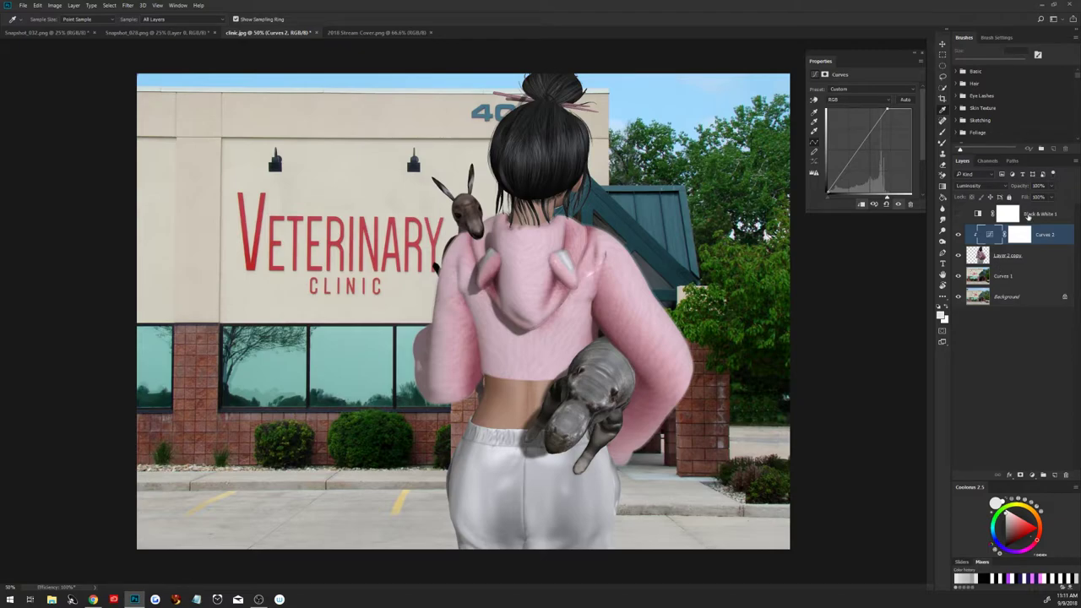
Add Selective Color 1 loaded with the Saturation Map preset, then reselect Curves 2.
click(1032, 476)
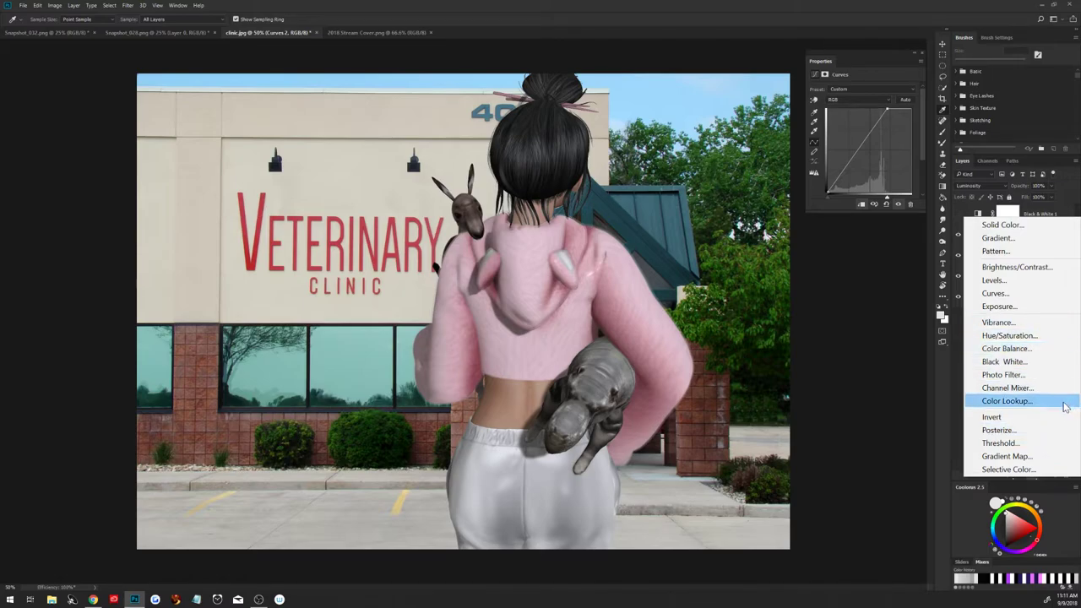
click(1030, 470)
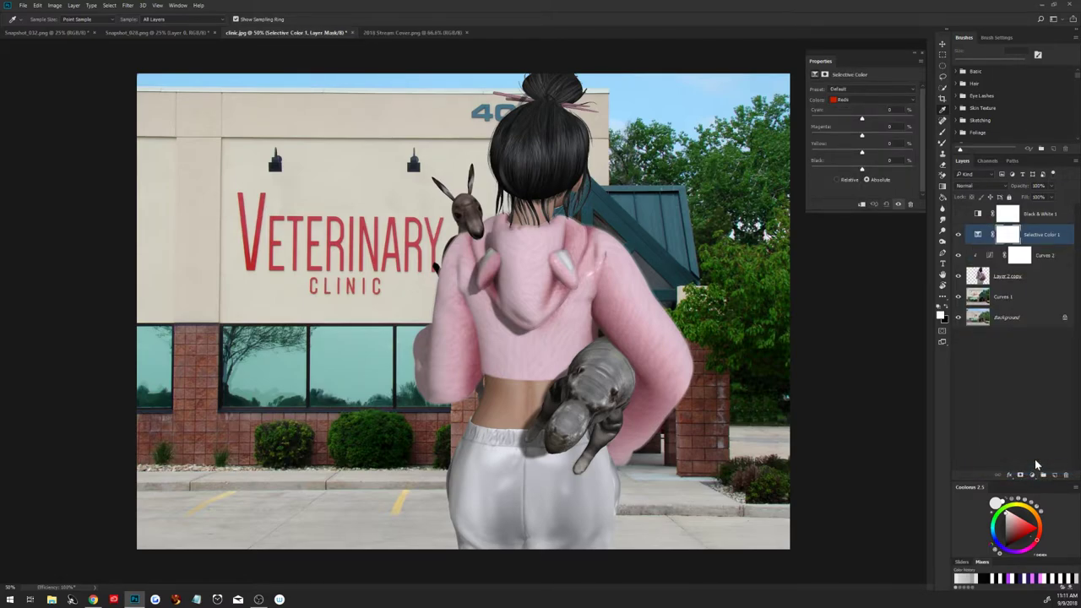
click(921, 60)
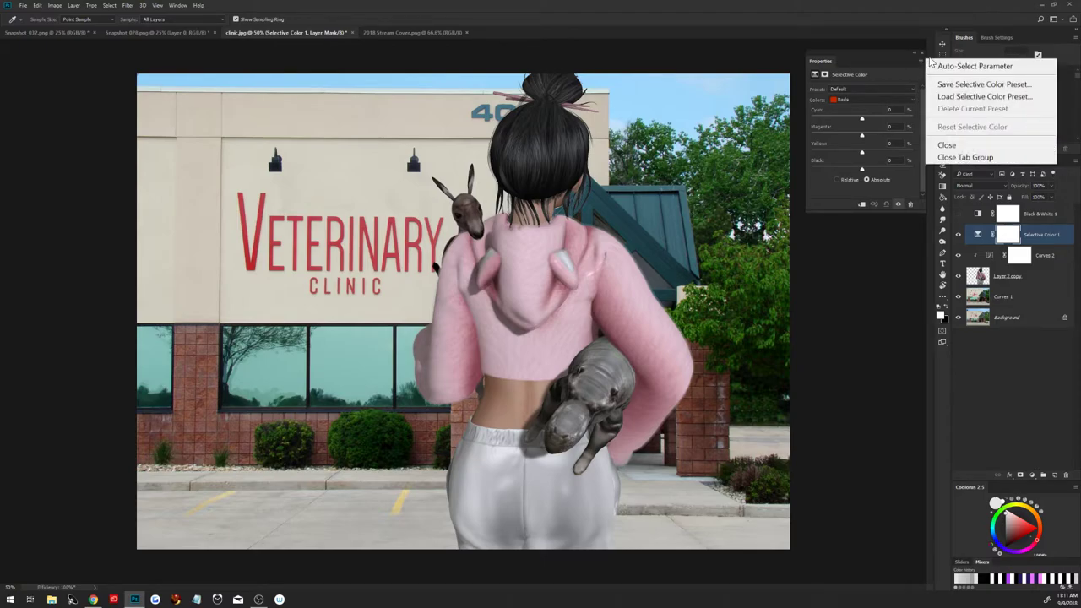
click(973, 98)
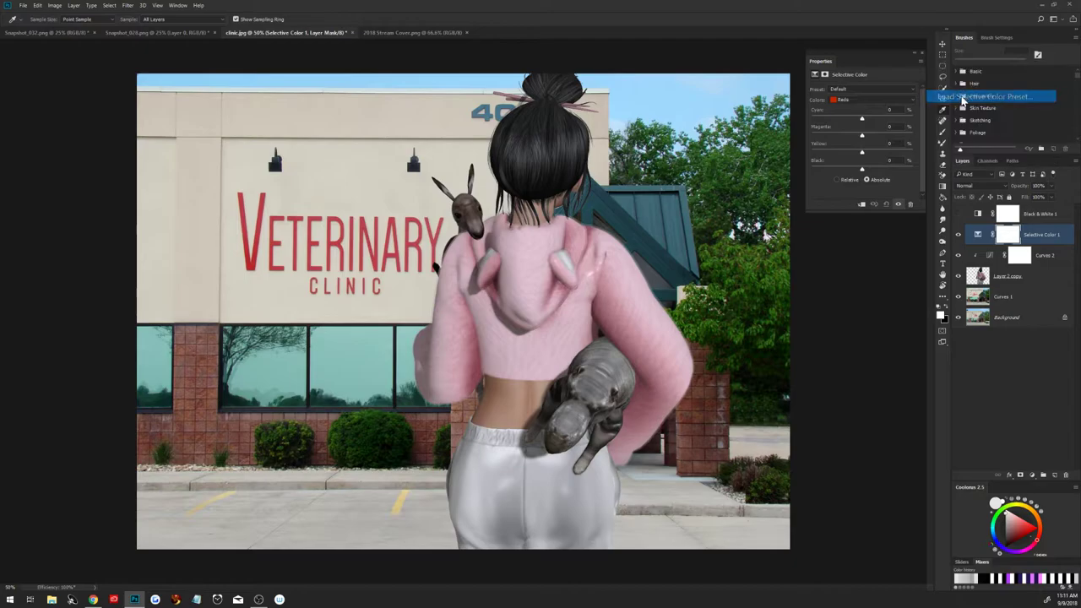
double_click(167, 90)
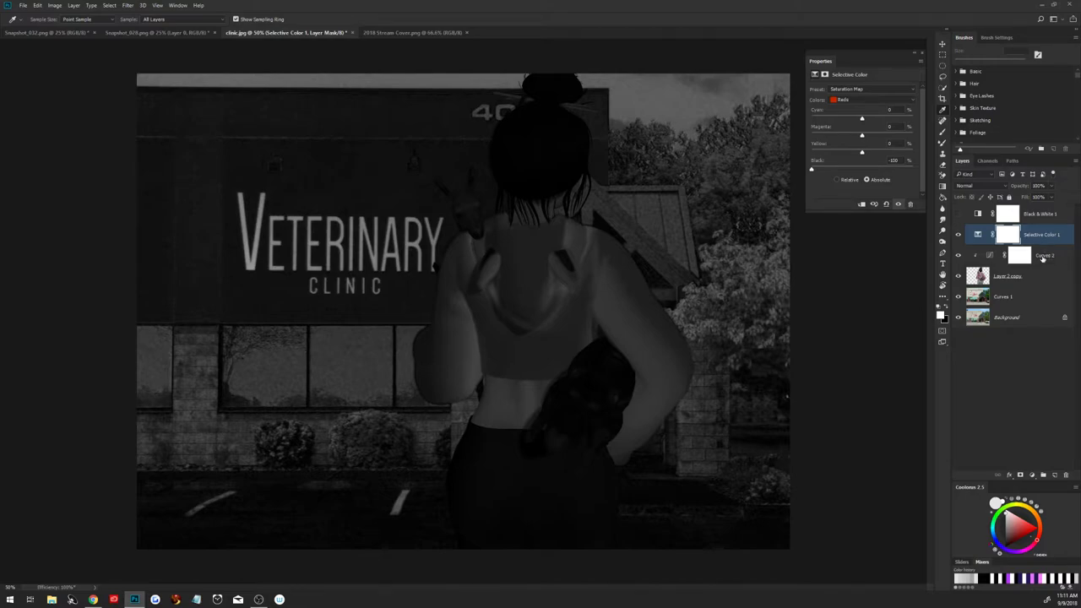
click(1042, 258)
click(1032, 475)
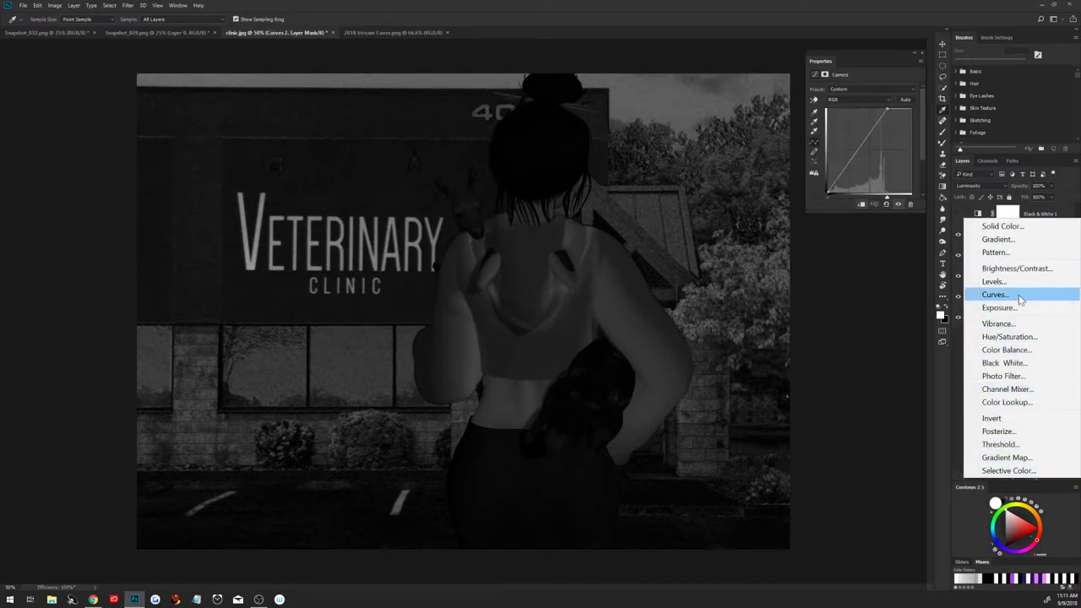
Add a Hue/Saturation layer clipped to Curves 2 with Saturation blend mode.
click(1021, 338)
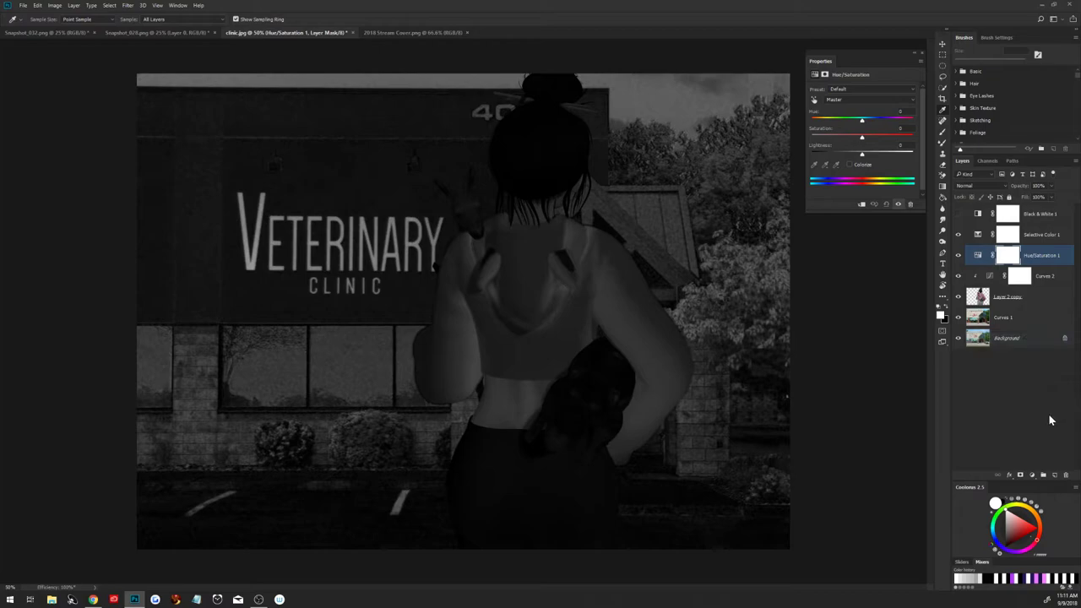
right_click(1042, 256)
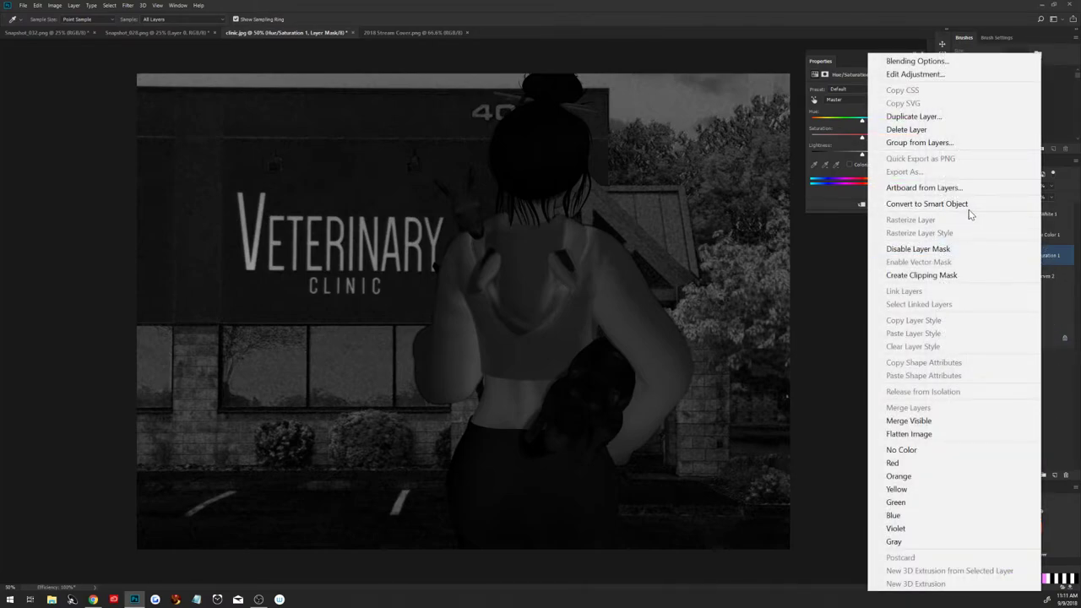
click(920, 275)
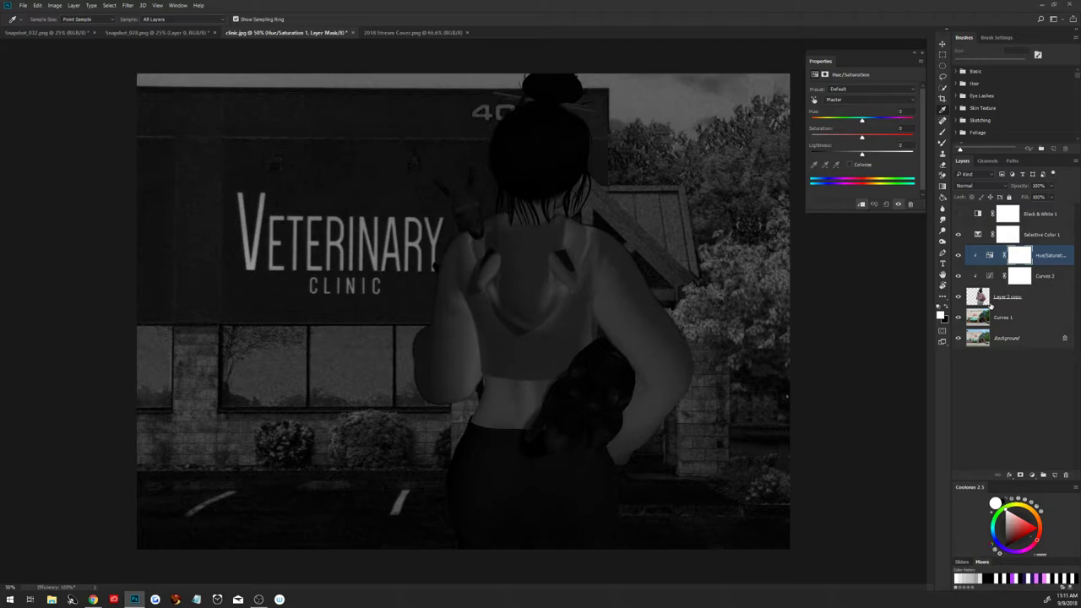
click(989, 188)
click(980, 368)
Set the Hue/Saturation saturation to +22 and hide the Selective Color saturation map.
drag(862, 138, 874, 142)
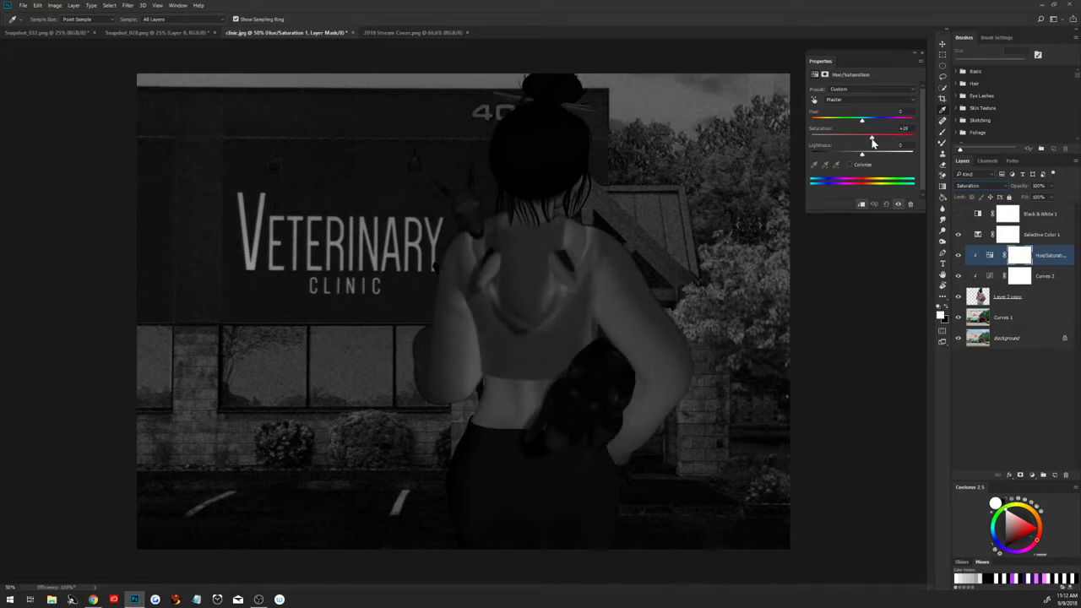
drag(874, 143, 875, 142)
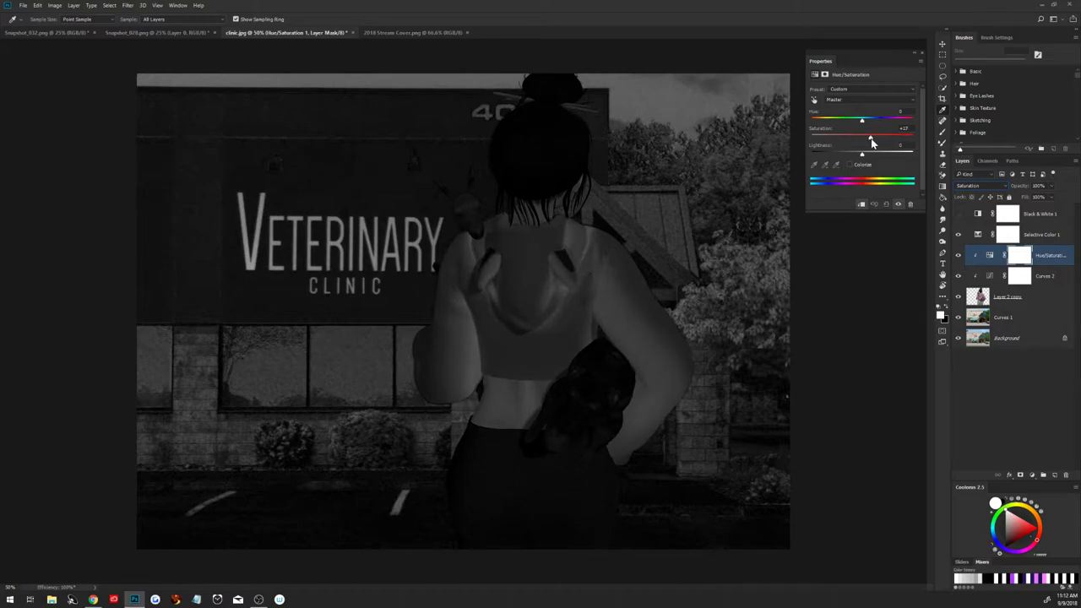
click(958, 235)
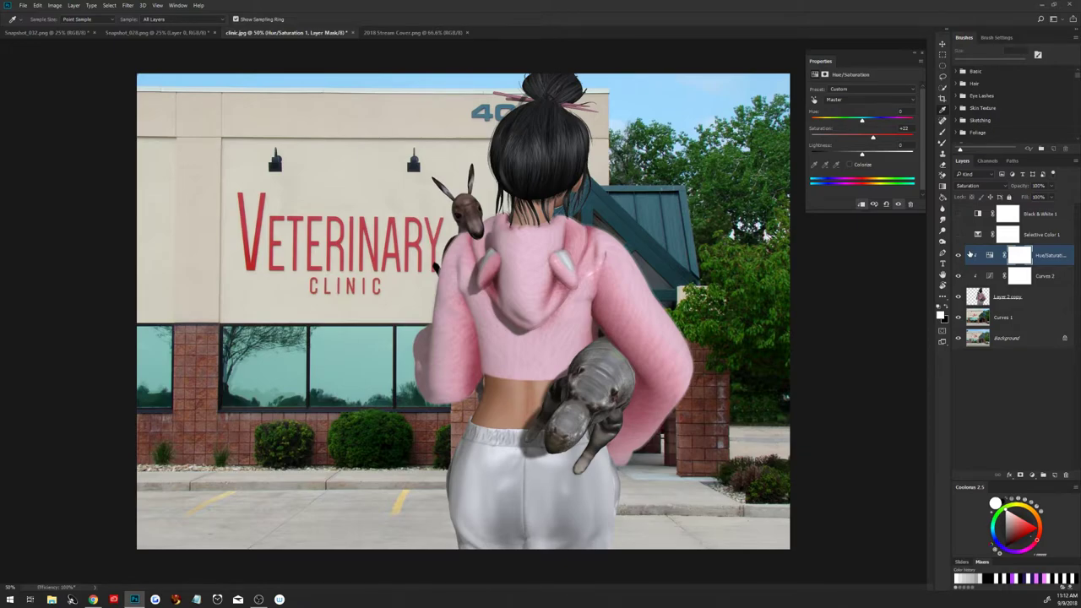
click(1032, 476)
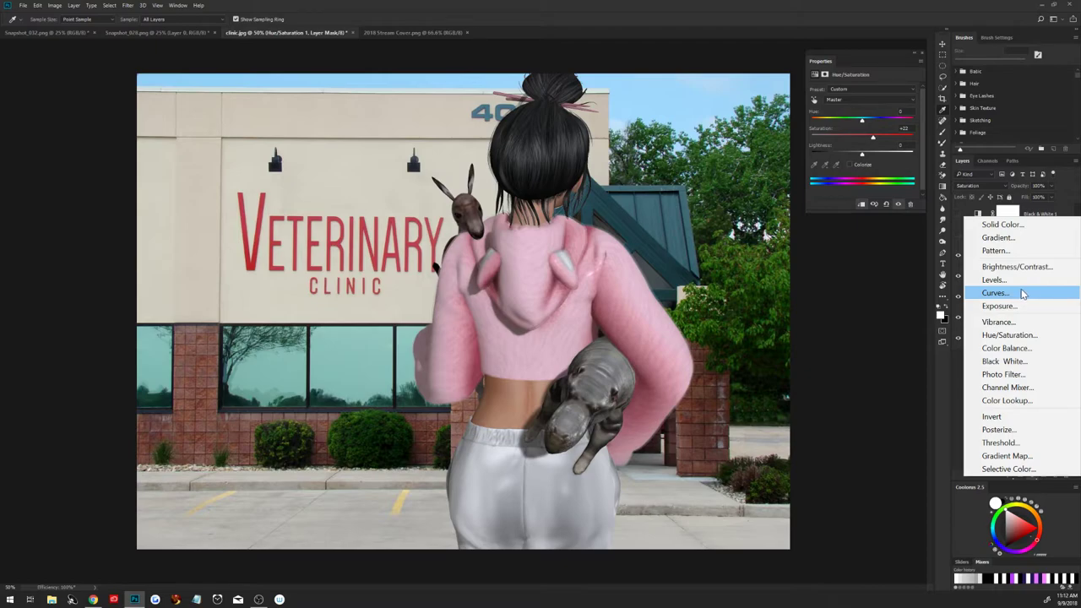
Add a mid-grey Solid Color fill layer, Color Fill 1, in Luminosity blend mode.
click(943, 400)
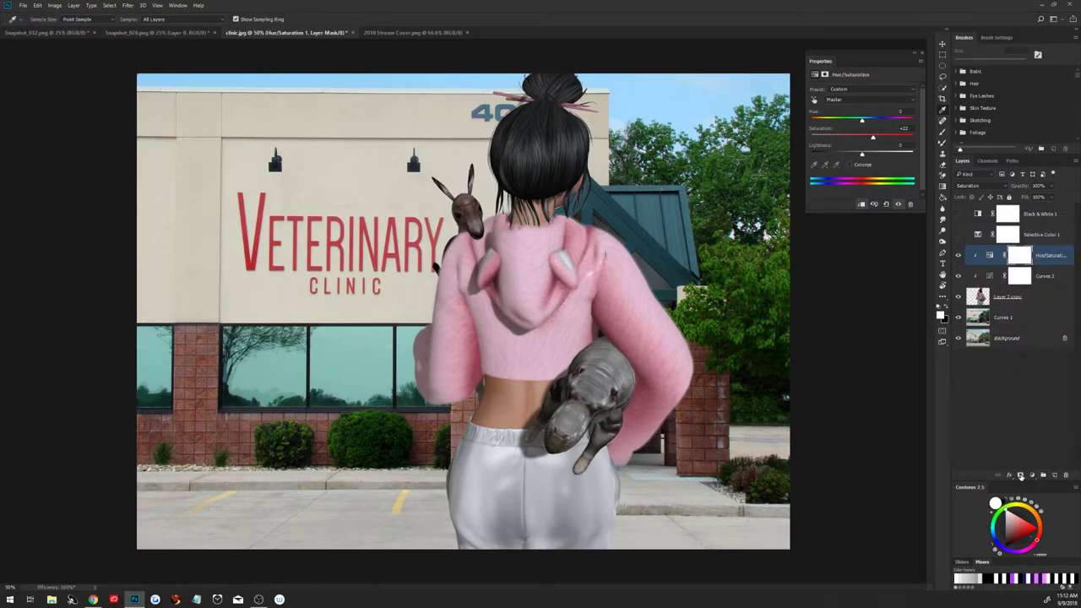
click(1022, 476)
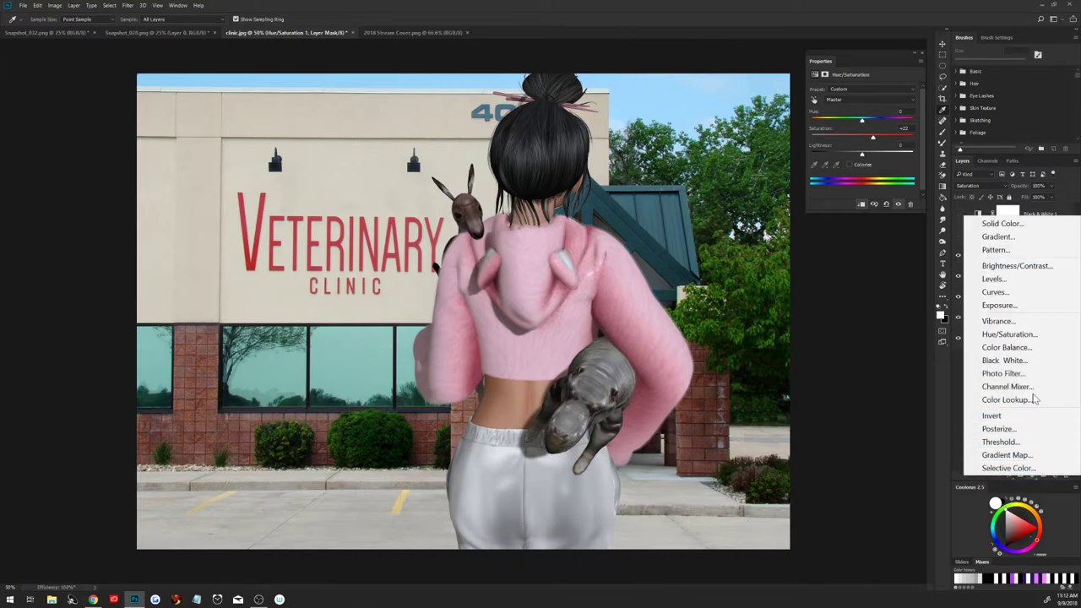
click(1002, 223)
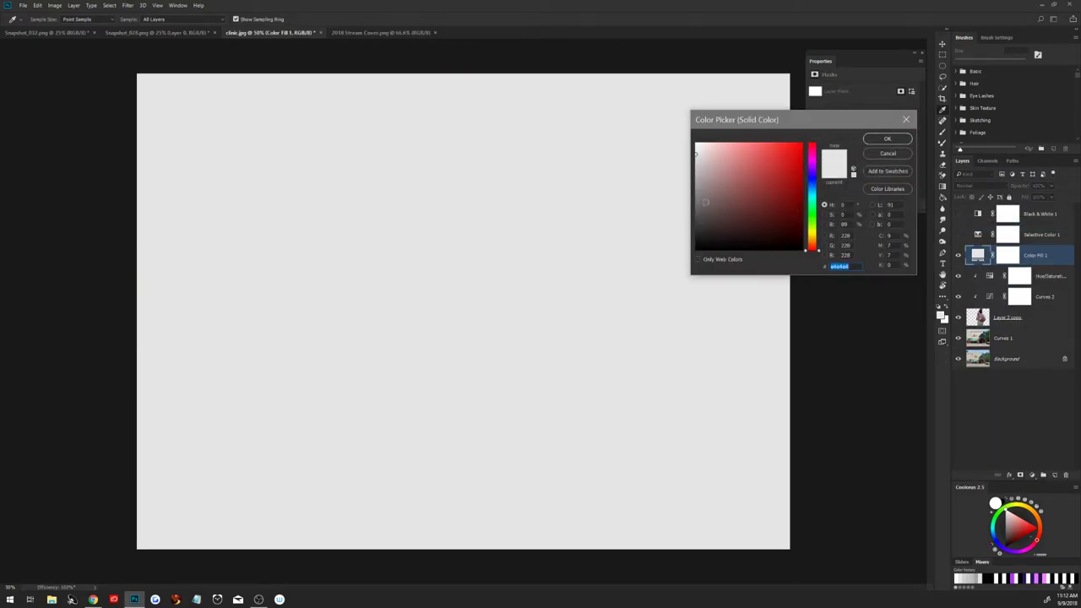
click(696, 212)
click(880, 140)
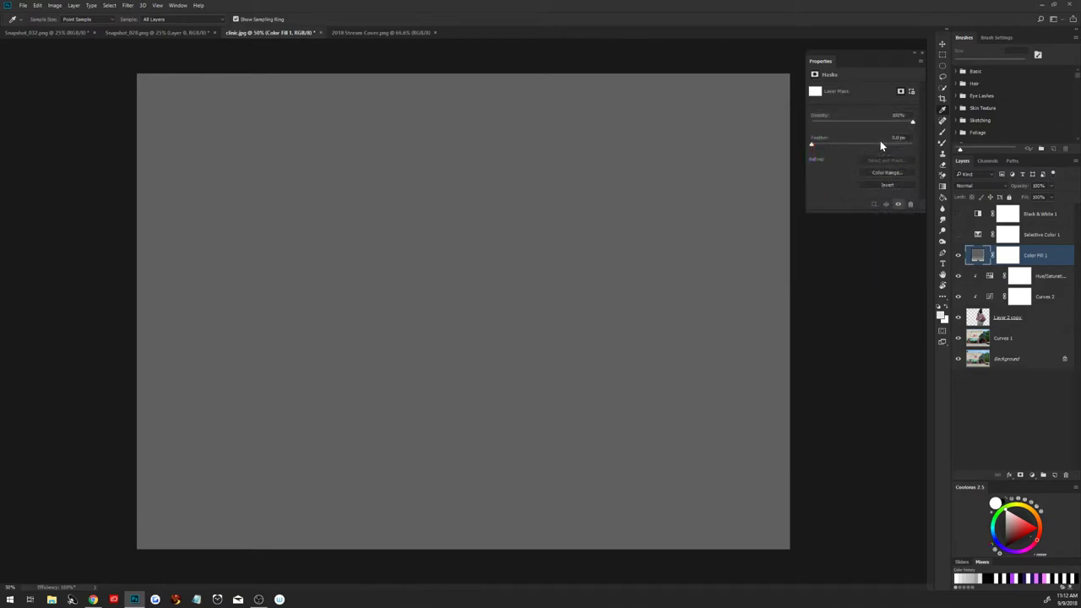
click(967, 185)
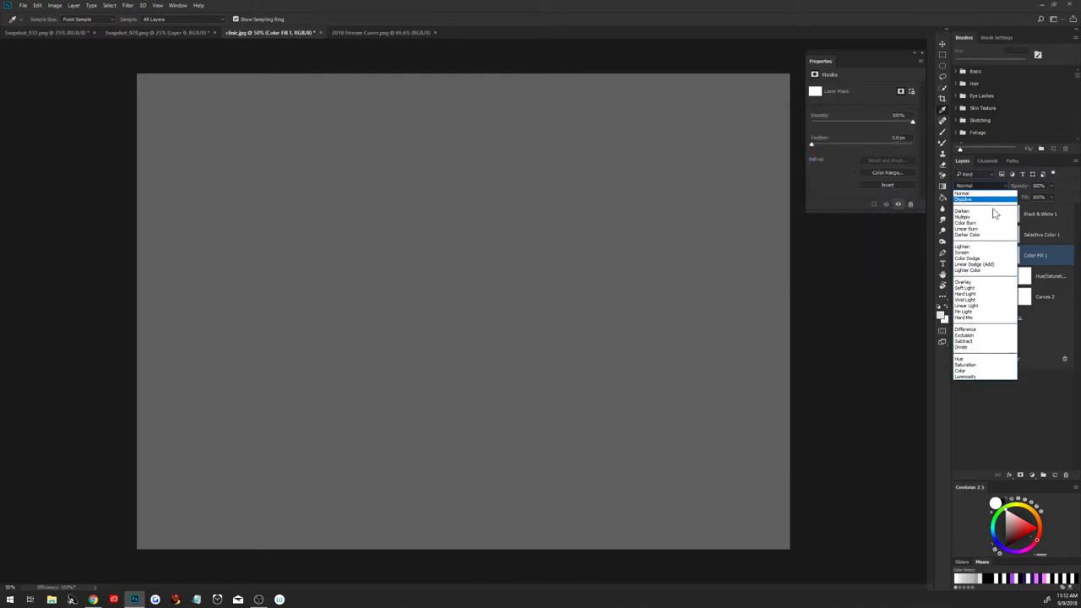
click(980, 381)
key(shift+alt+y)
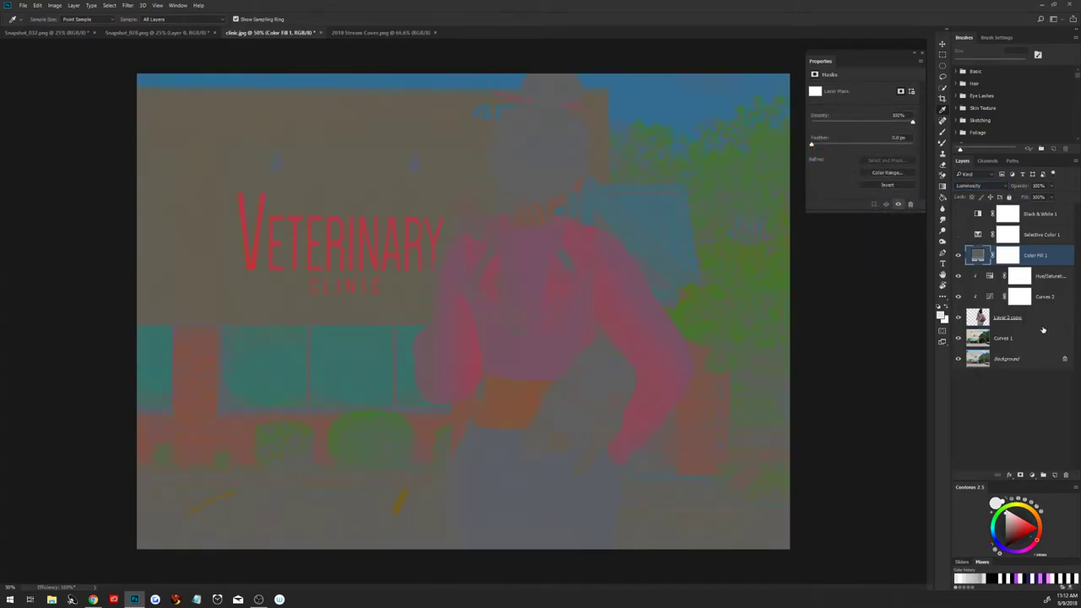
Add Hue/Saturation 2 at +40 saturation and group it with Color Fill 1 as Group 1.
click(1032, 475)
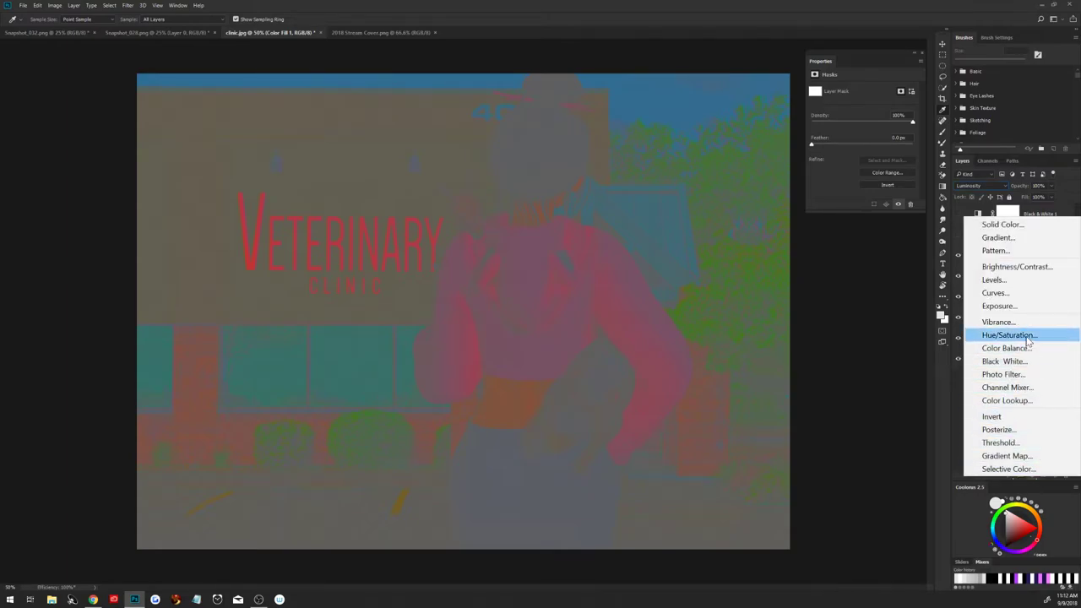
click(1028, 337)
drag(862, 136, 889, 137)
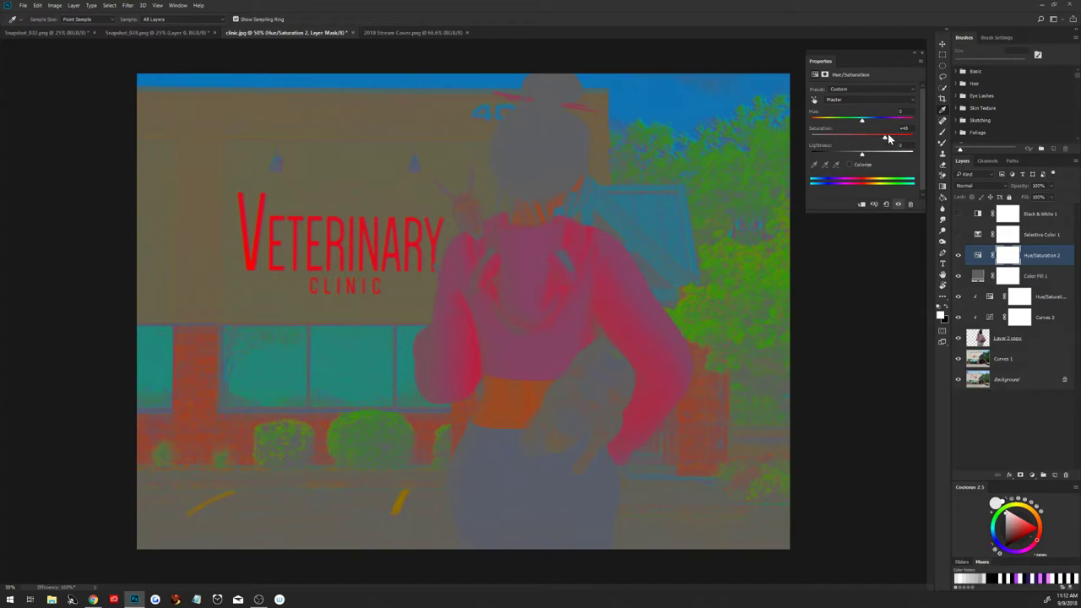
shift+click(1034, 277)
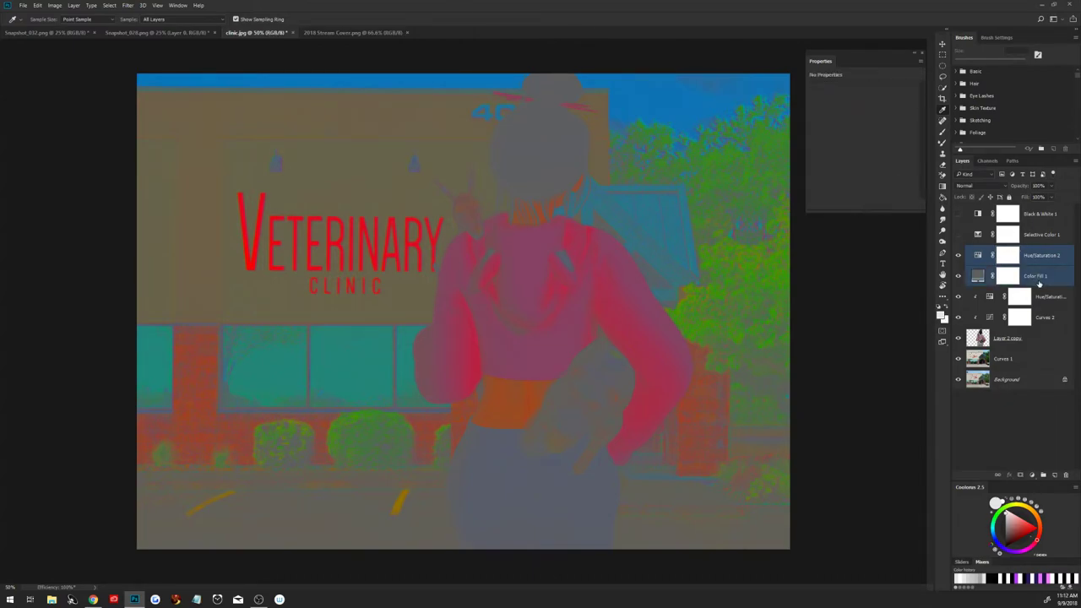
key(ctrl+g)
Add Selective Color 2 targeting Blacks and clip it to the layer below.
click(1042, 267)
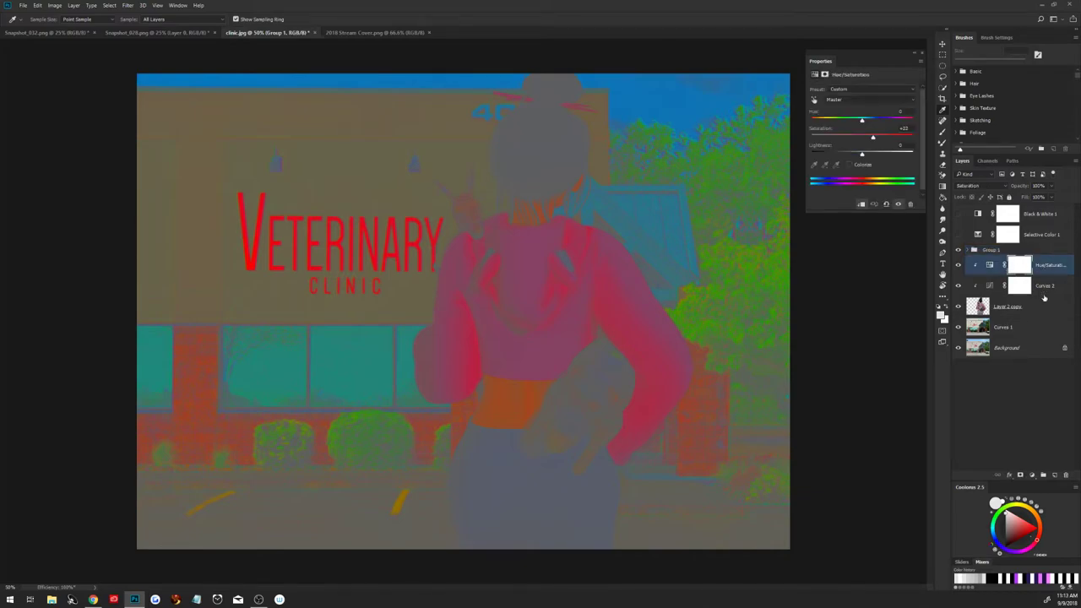
click(1033, 475)
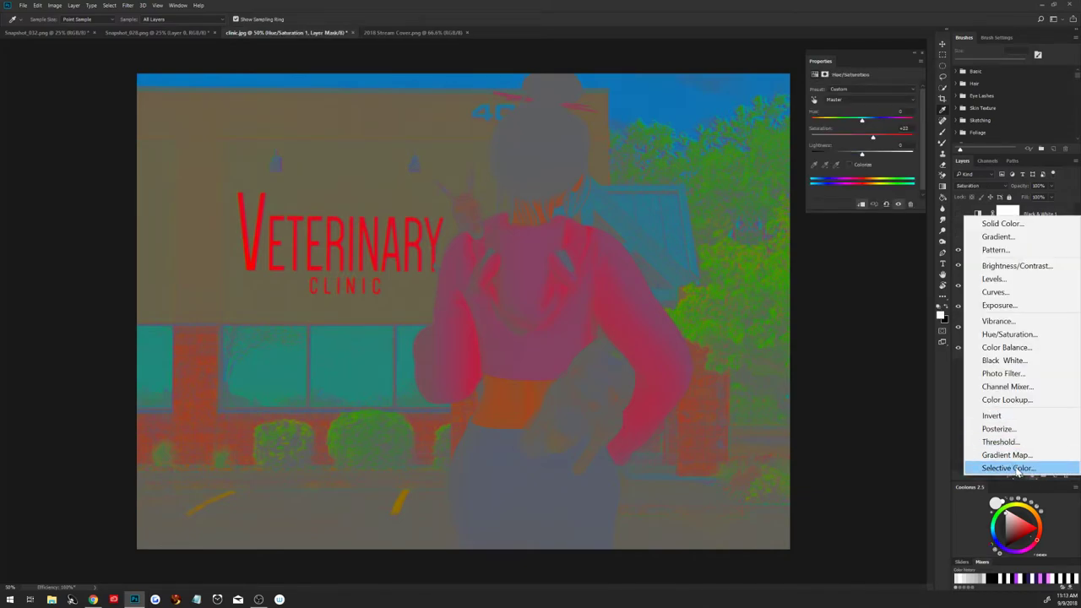
click(1018, 469)
click(874, 99)
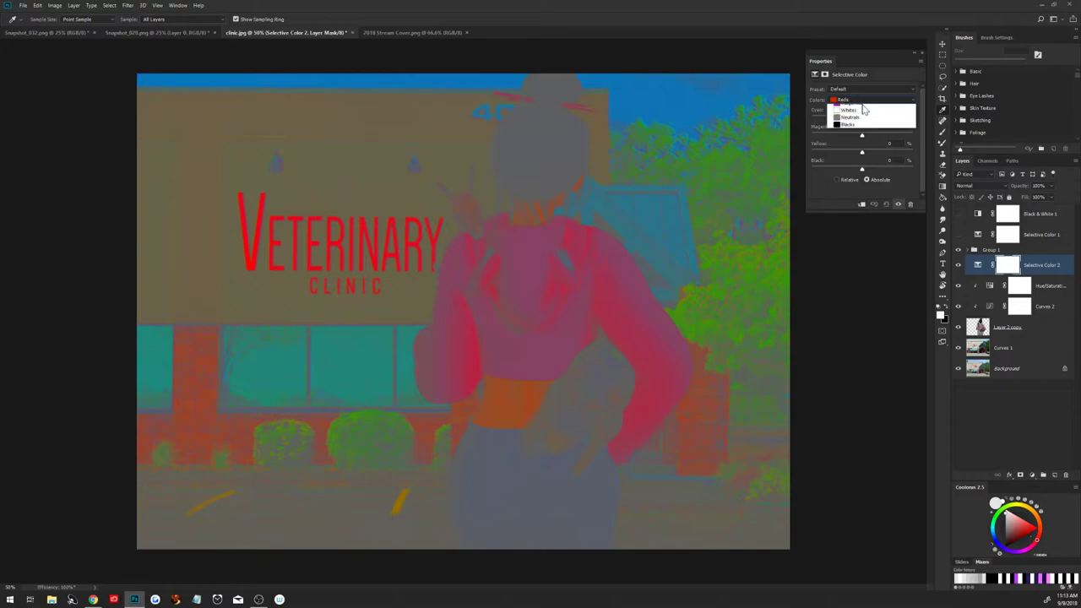
click(888, 178)
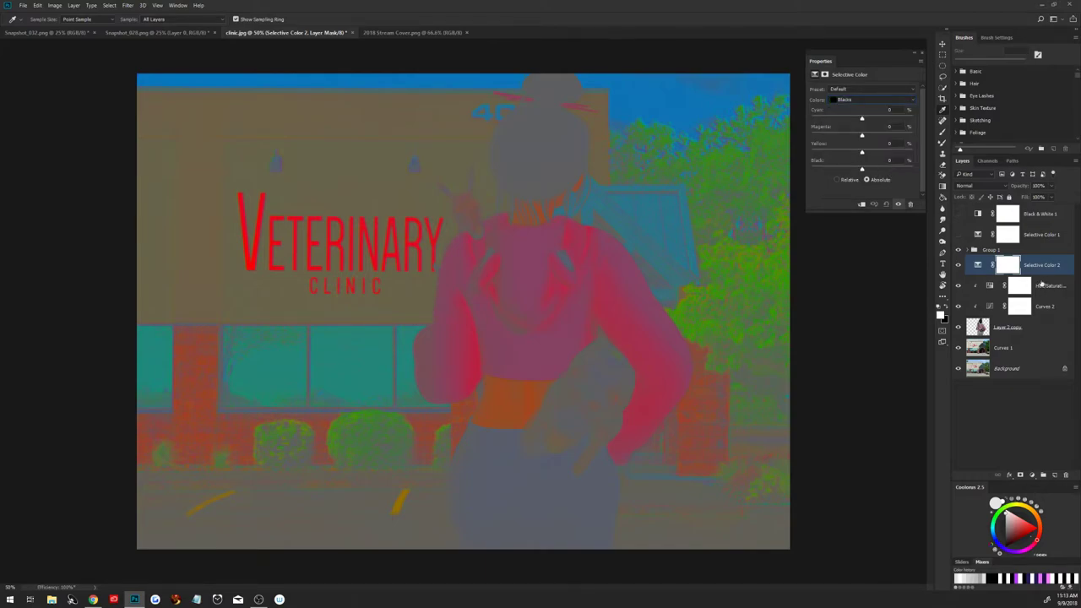
right_click(1042, 282)
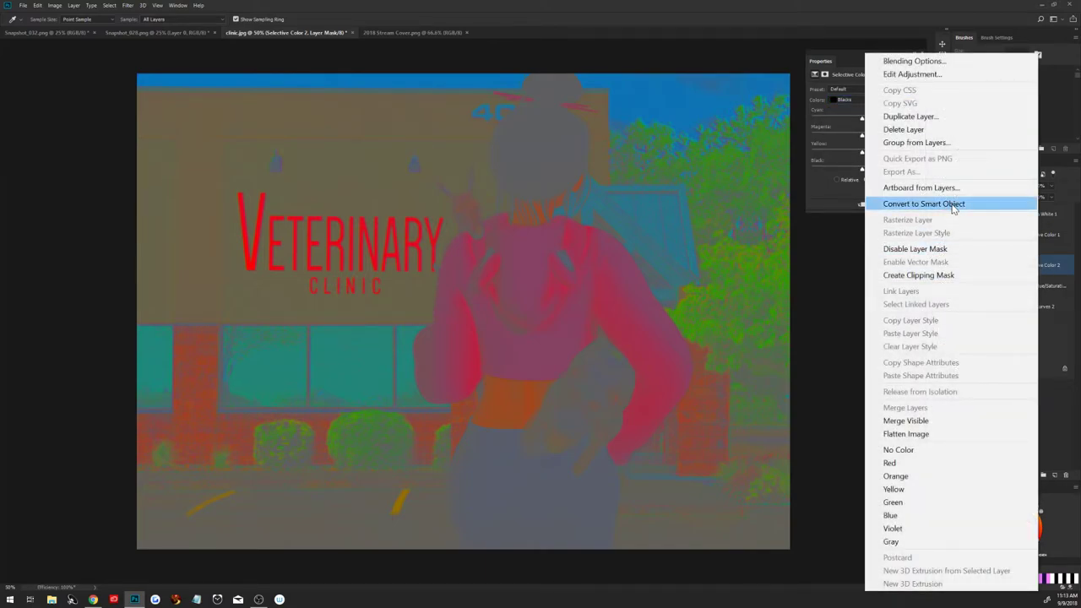
click(939, 276)
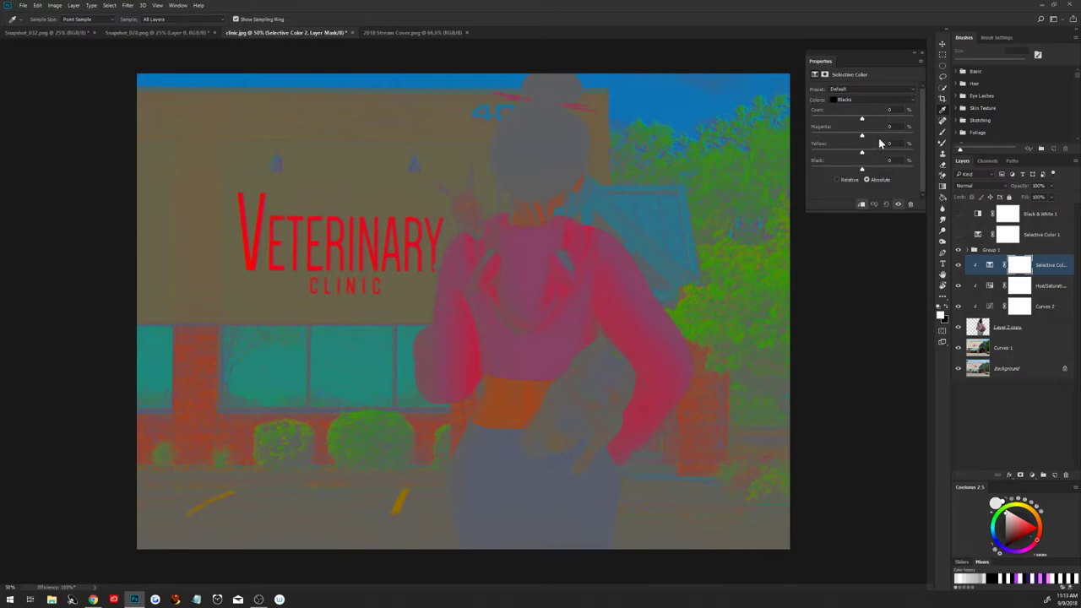
Adjust cyan and yellow in the Blacks and Whites colour ranges of Selective Color 2.
drag(866, 118, 865, 121)
mouse_move(862, 152)
mouse_down()
mouse_move(850, 158)
mouse_move(854, 121)
mouse_up()
drag(868, 124, 866, 120)
click(856, 102)
click(861, 150)
drag(861, 118, 866, 122)
drag(871, 123, 873, 124)
drag(860, 157, 862, 158)
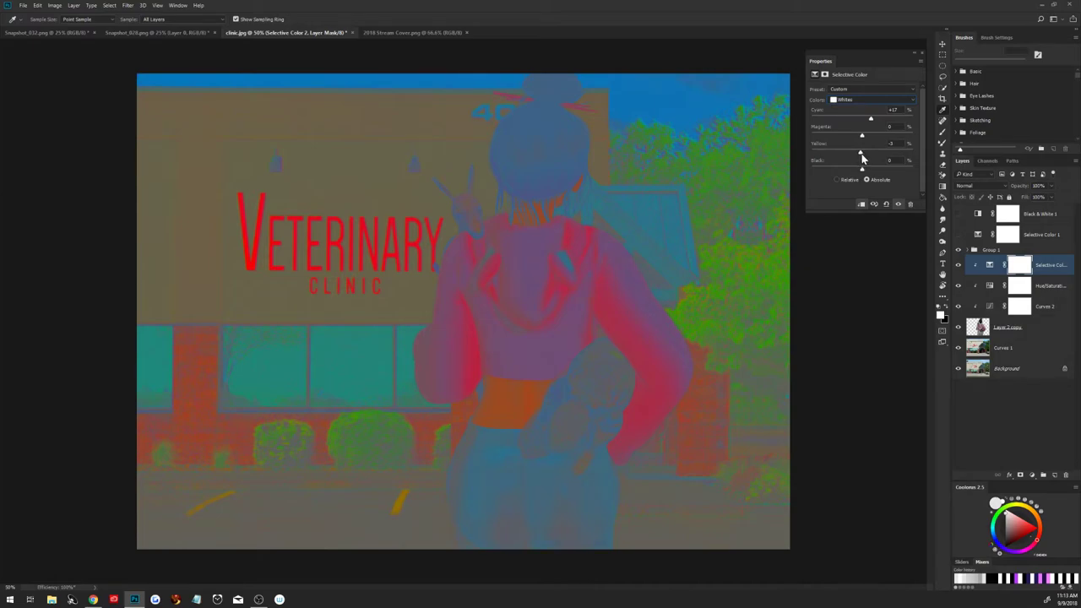
Hide the colour-check group and reduce cyan in the avatar's Whites and Blacks.
click(957, 251)
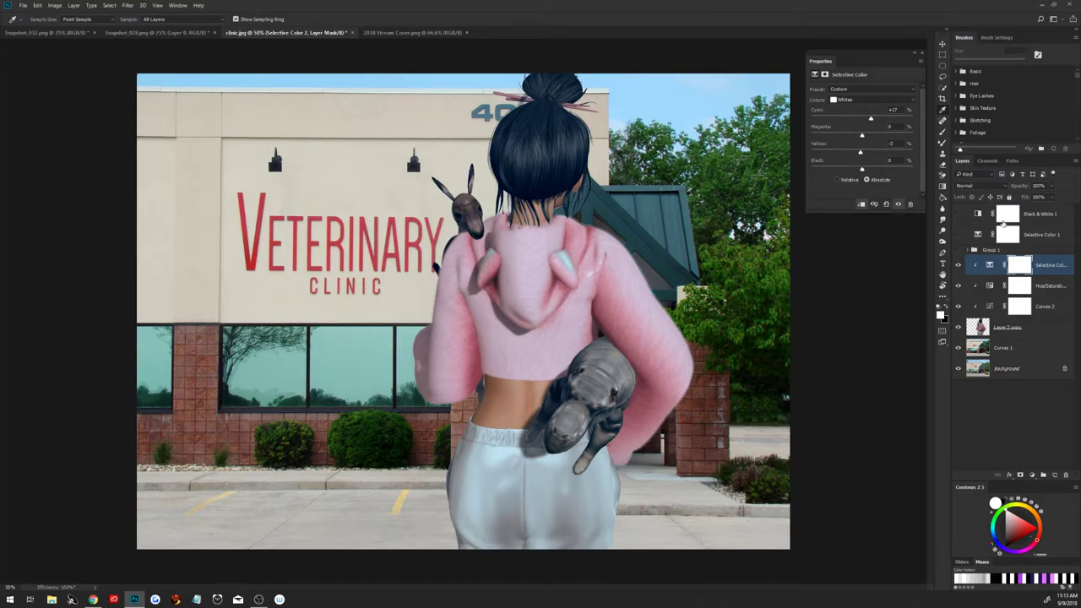
drag(871, 118, 864, 120)
click(865, 100)
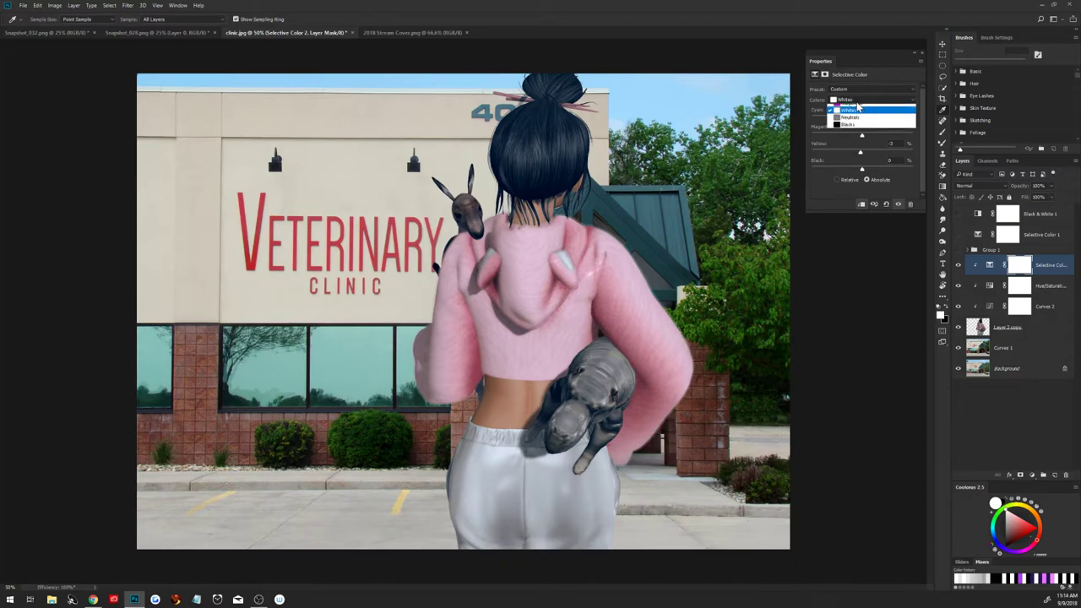
click(871, 156)
drag(867, 119, 859, 159)
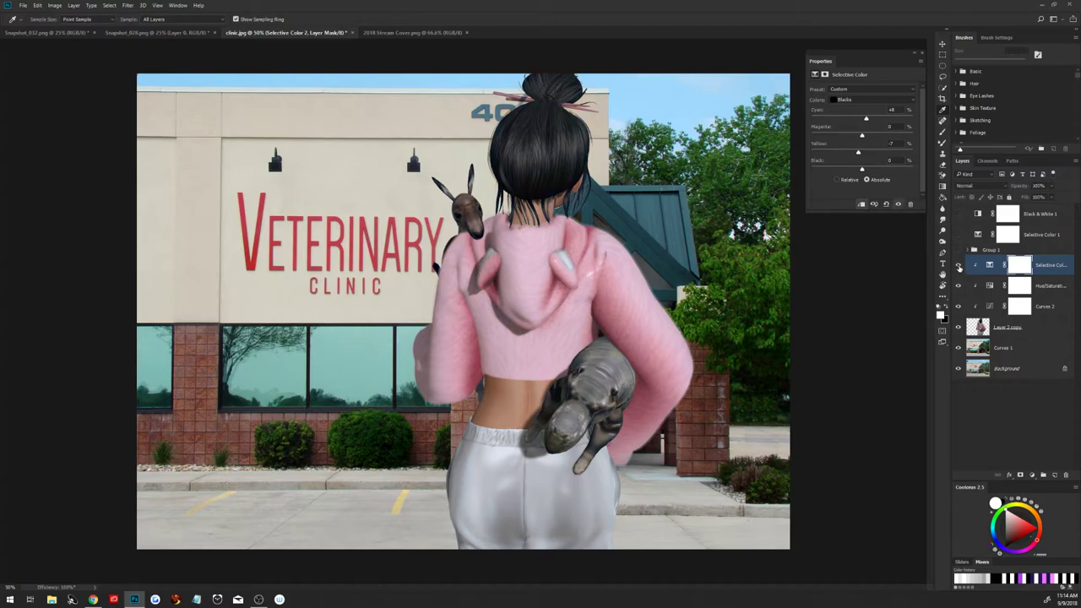
click(990, 265)
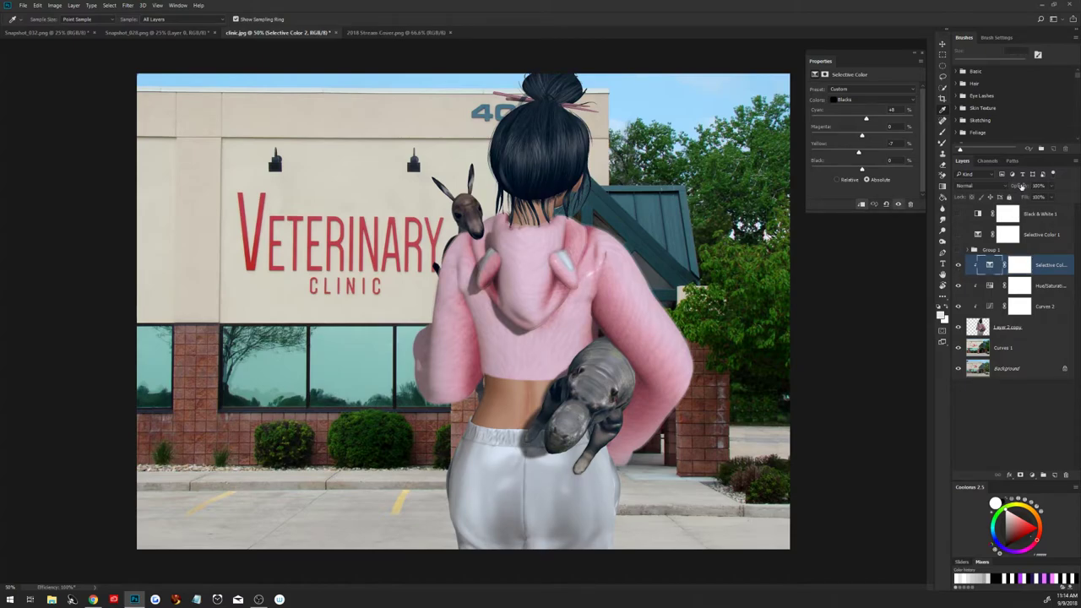
mouse_move(1019, 187)
mouse_down()
mouse_move(1005, 192)
mouse_move(1079, 272)
mouse_up()
Delete Black & White 1, Selective Color 1 and Group 1.
click(1039, 216)
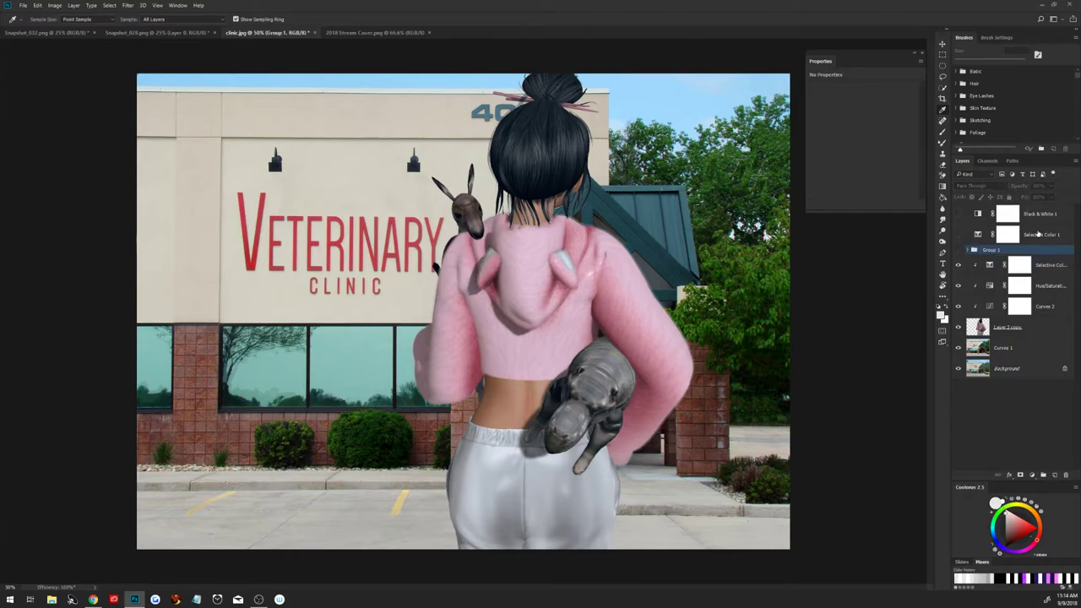
shift+click(1042, 244)
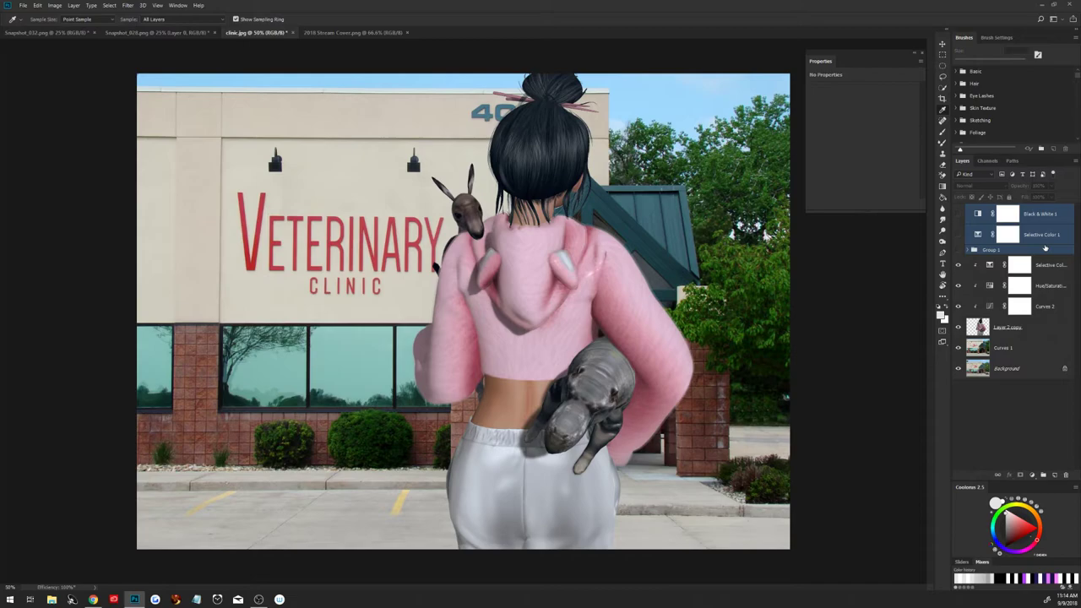
key(Delete)
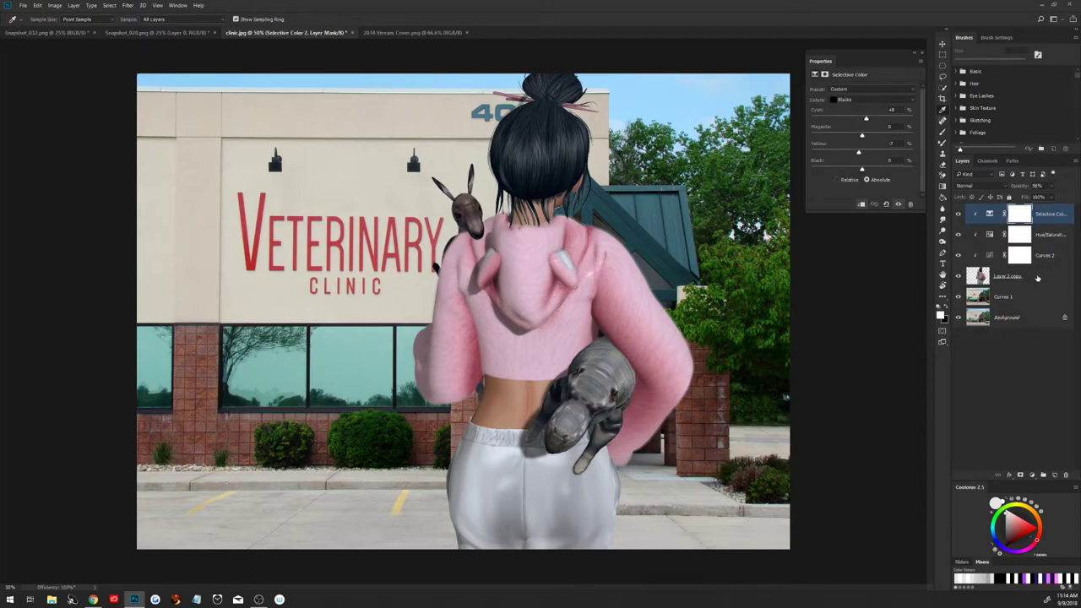
Convert the avatar and its adjustments to a smart object and rasterize it as Selective Color 2.
shift+click(1040, 279)
right_click(1044, 279)
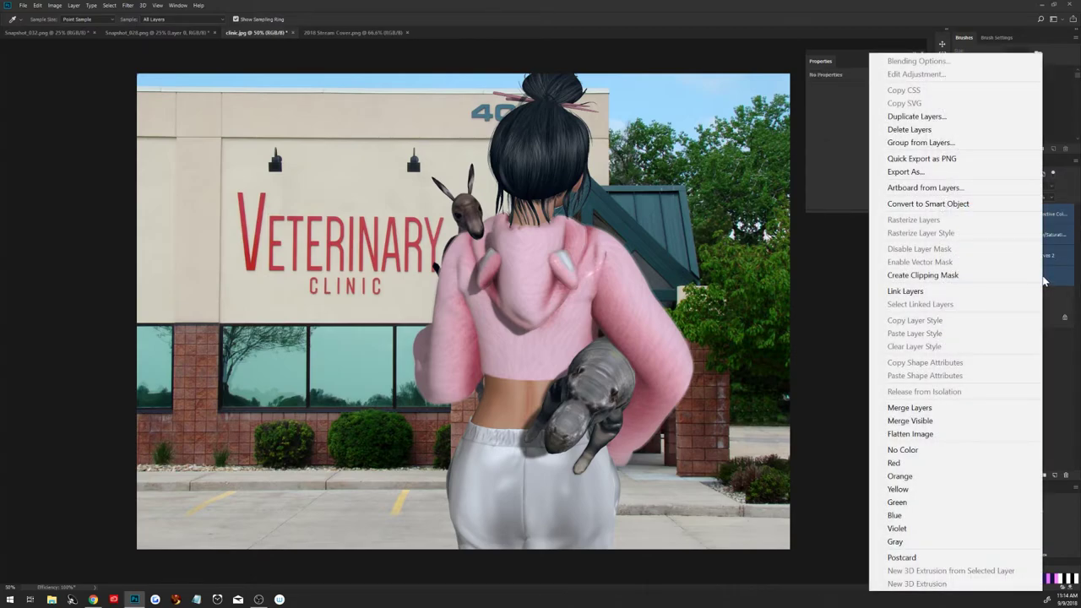
click(928, 204)
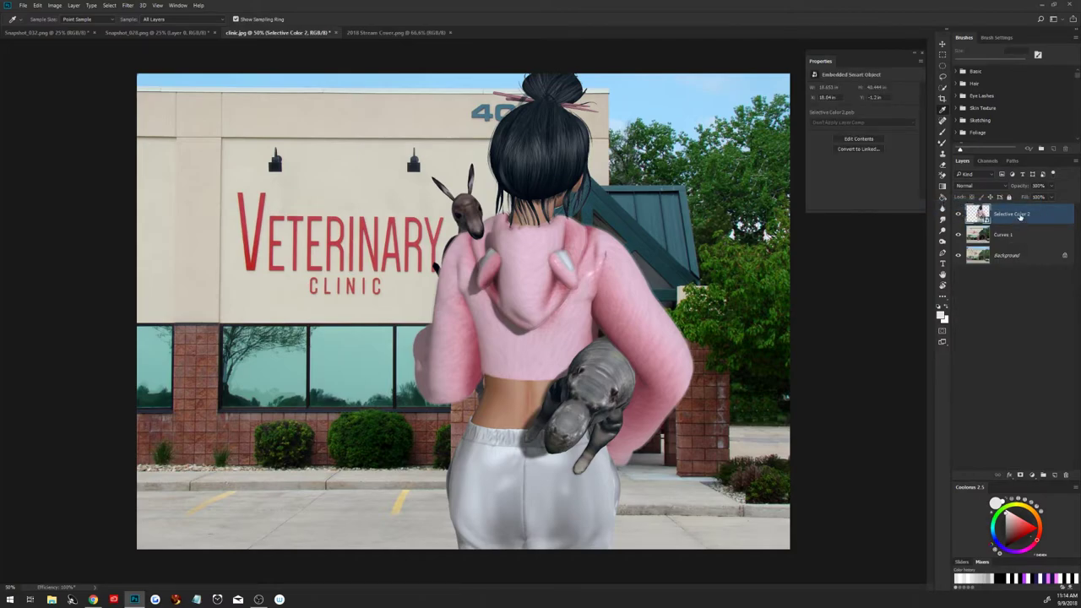
right_click(1030, 216)
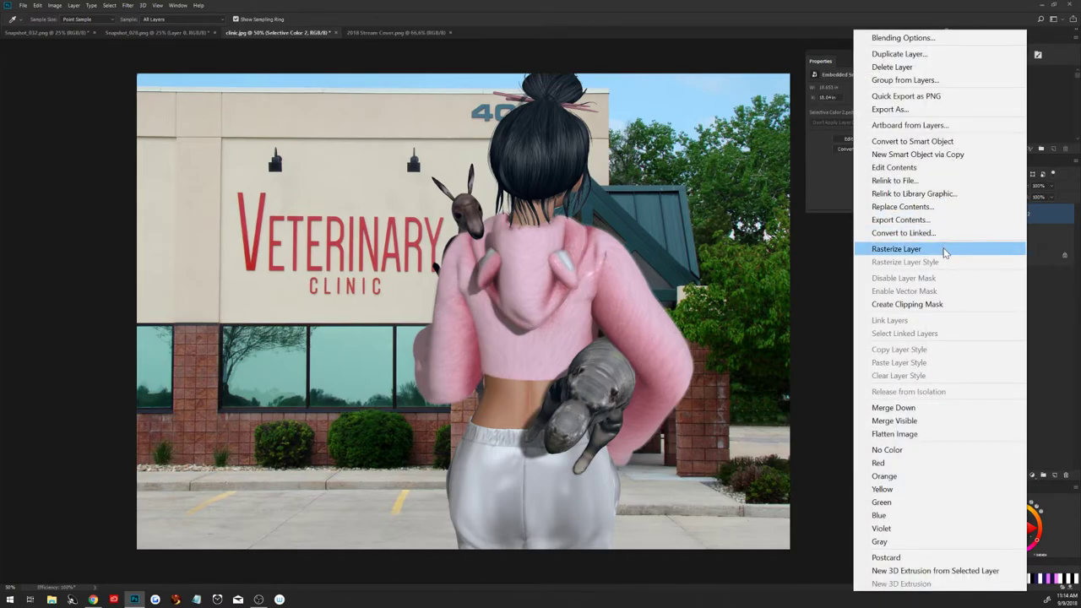
click(897, 248)
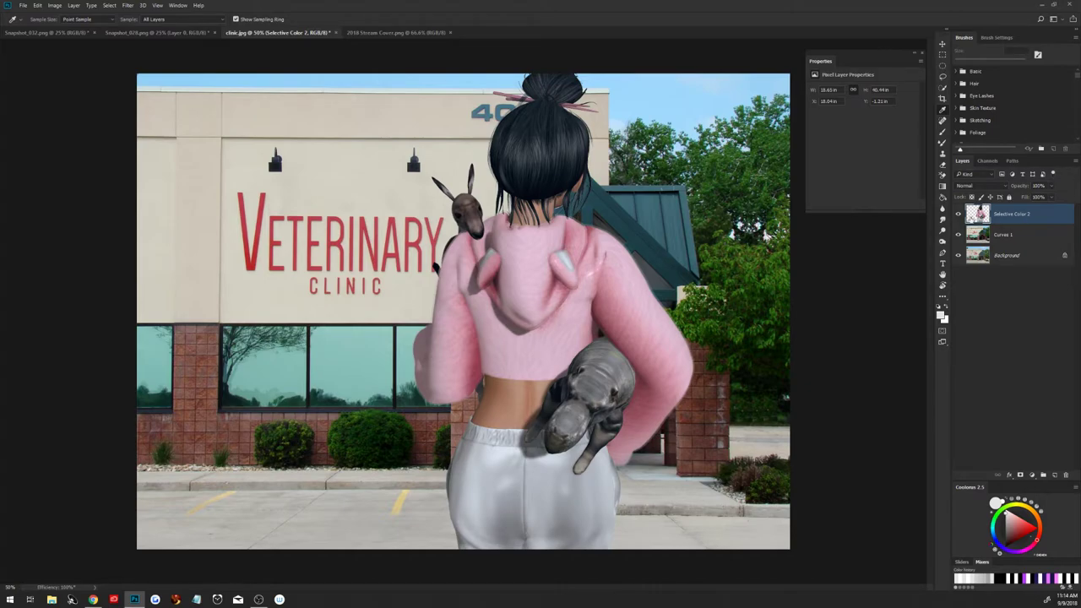
click(54, 5)
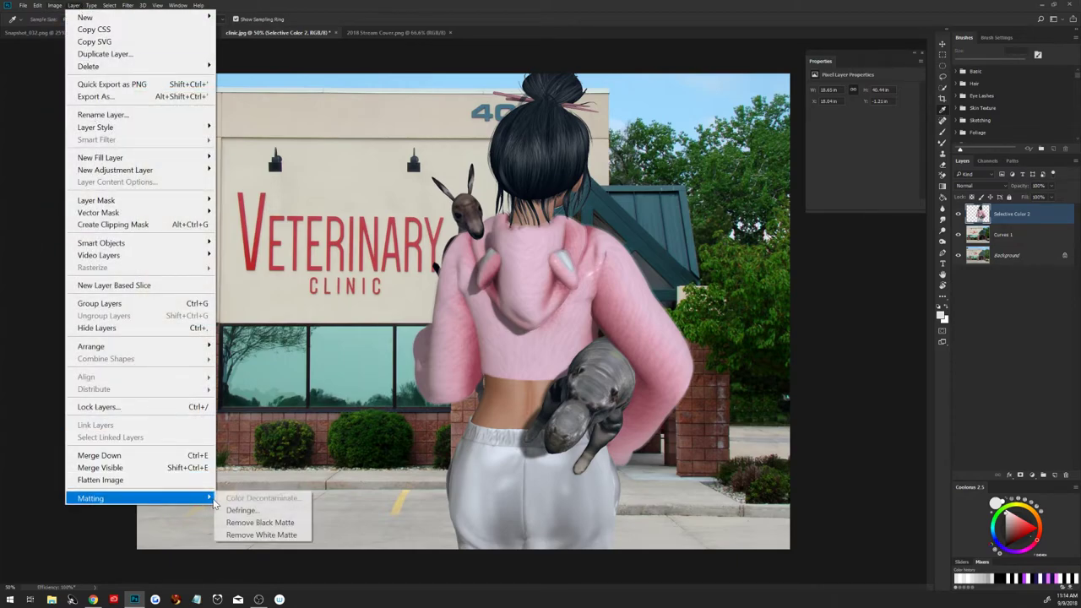
mouse_move(90, 499)
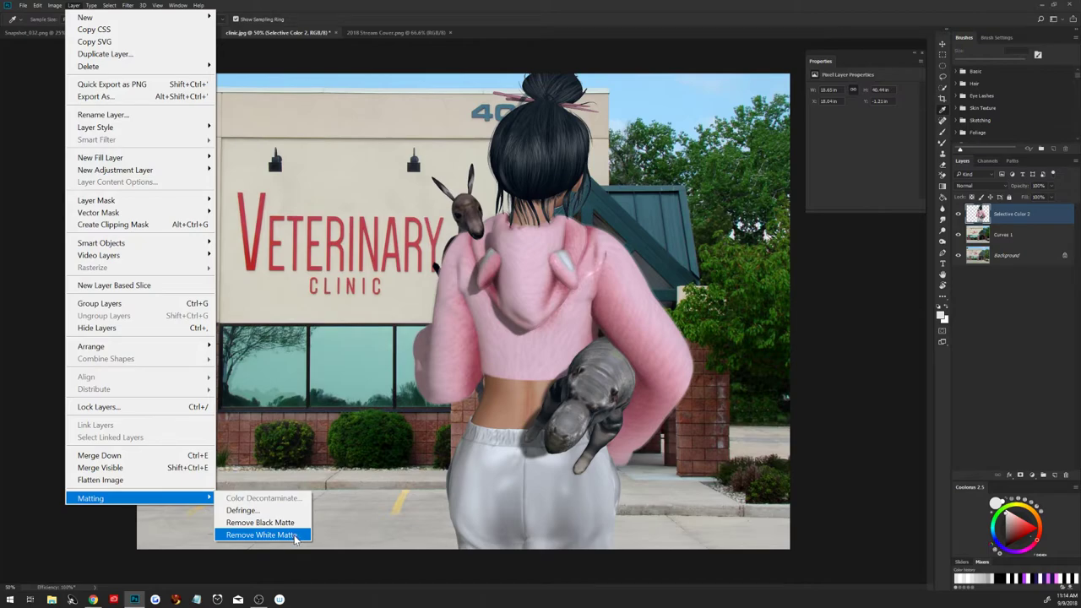
Remove White Matte from the avatar, apply a mask of her outline, and add Layer 1.
click(296, 535)
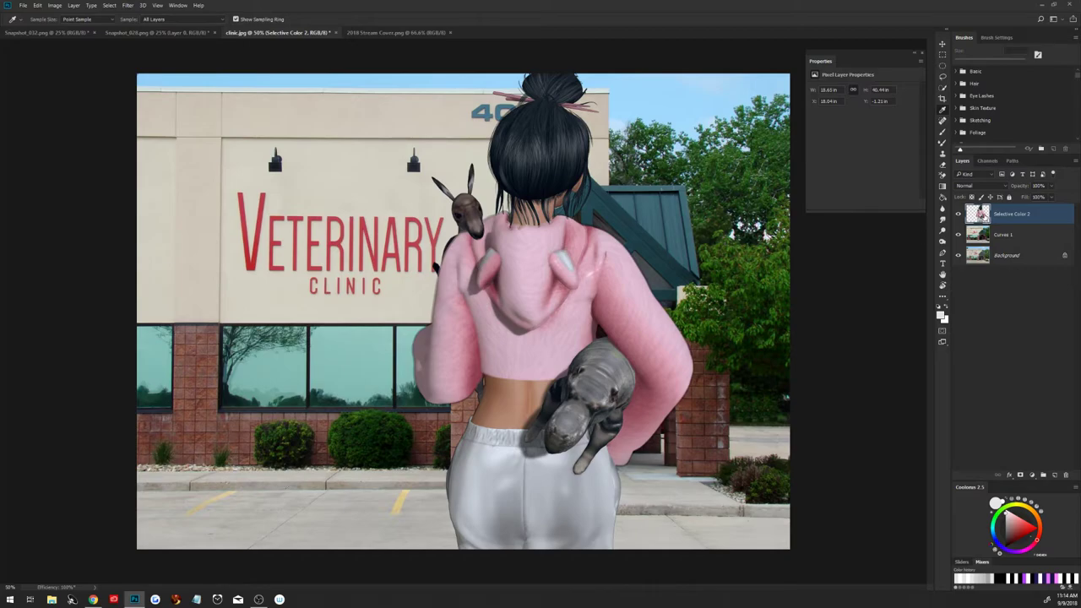
ctrl+click(984, 218)
click(1020, 475)
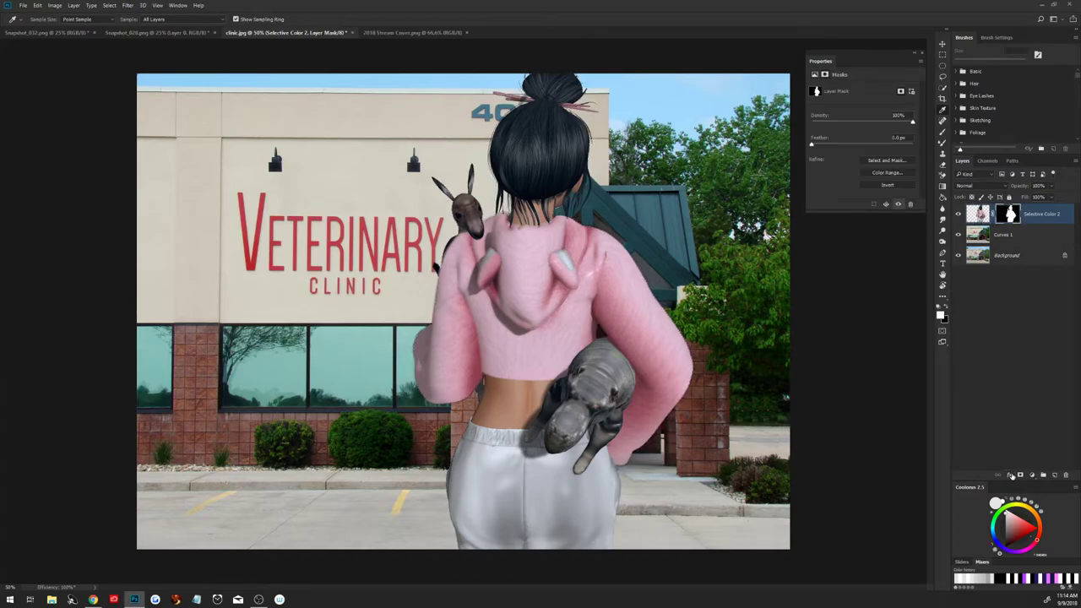
click(942, 77)
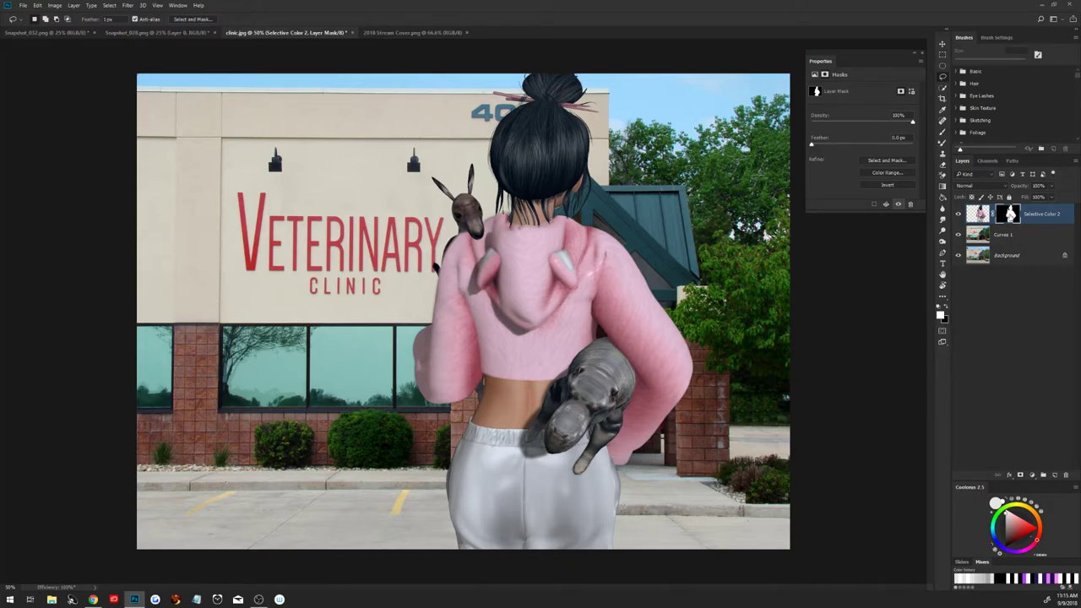
right_click(1007, 215)
click(973, 255)
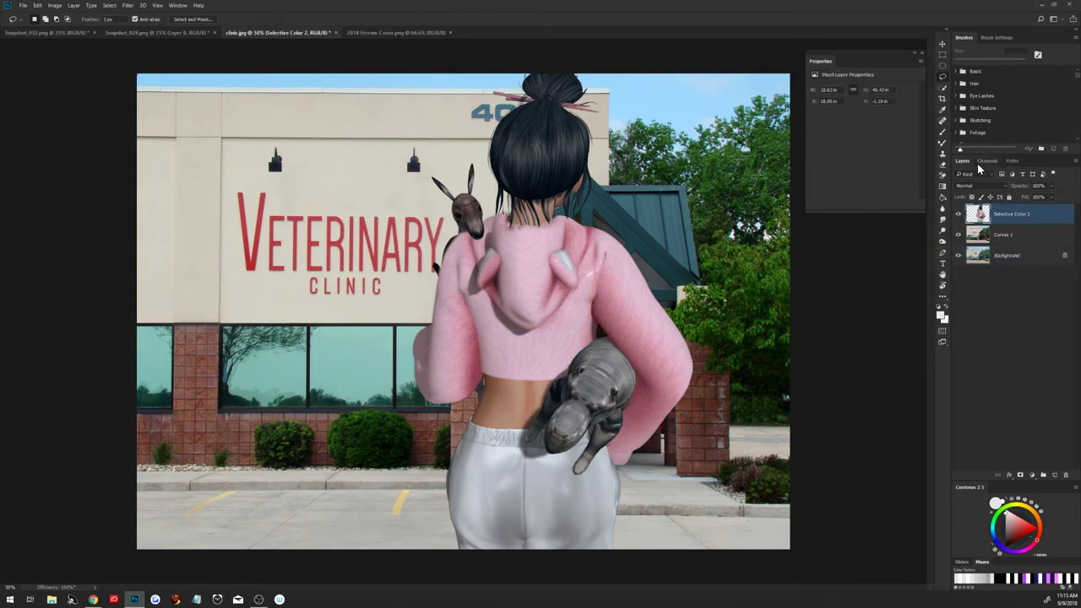
click(1054, 474)
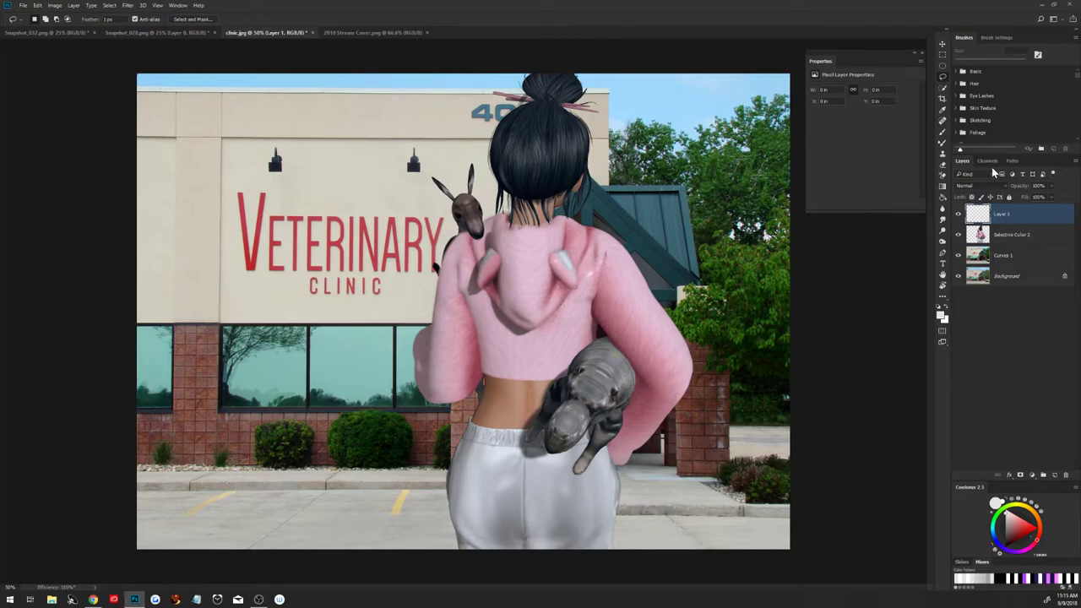
Load the Hair brush set, select the Brush tool and pick a dark blue colour.
click(957, 85)
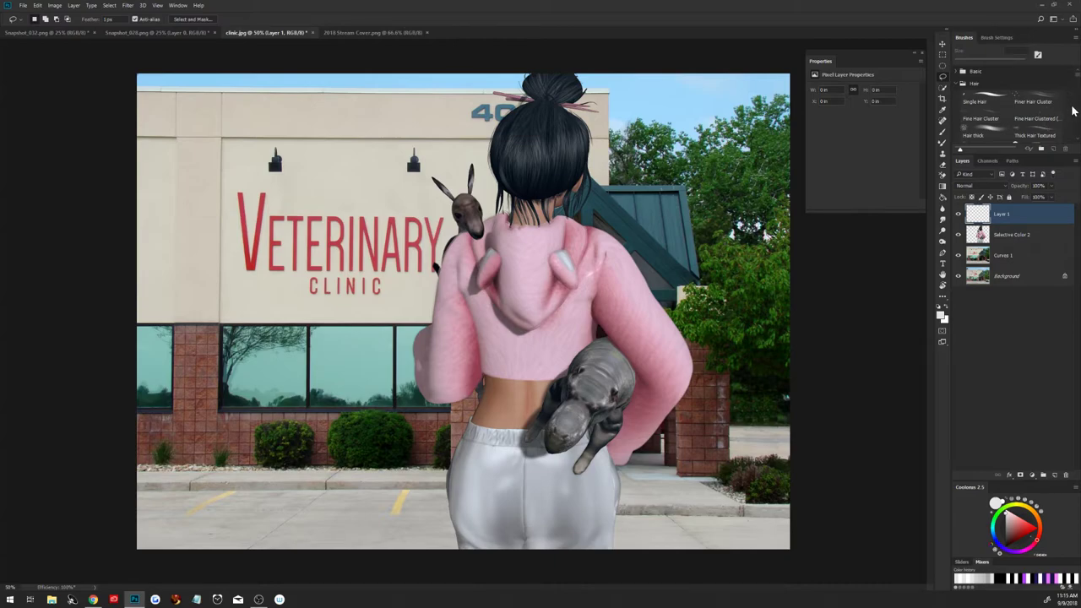
scroll(1078, 76, down, 2)
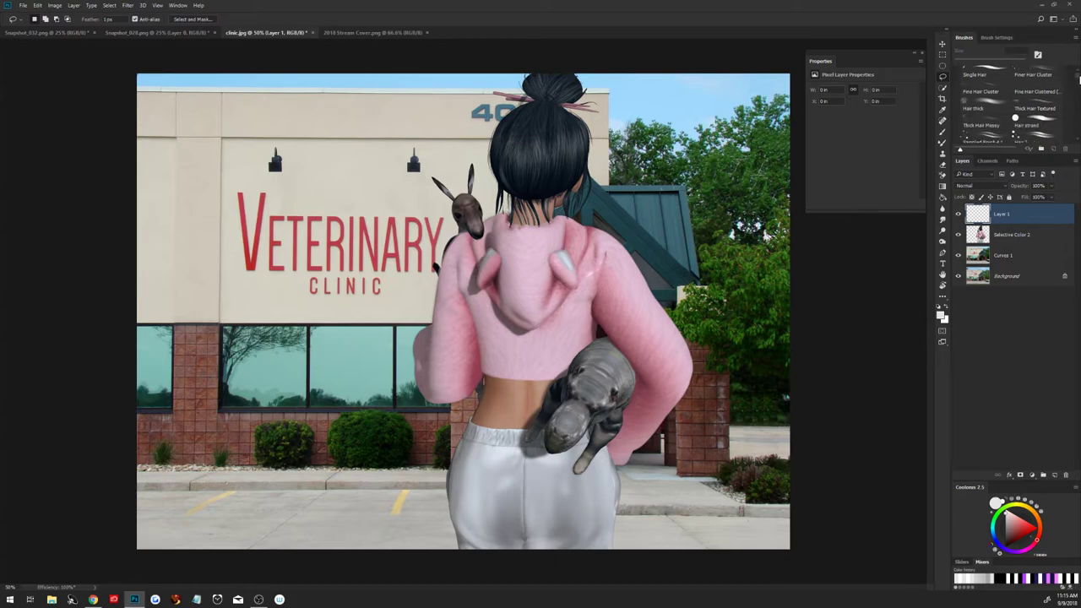
scroll(1077, 76, down, 1)
scroll(1078, 78, down, 1)
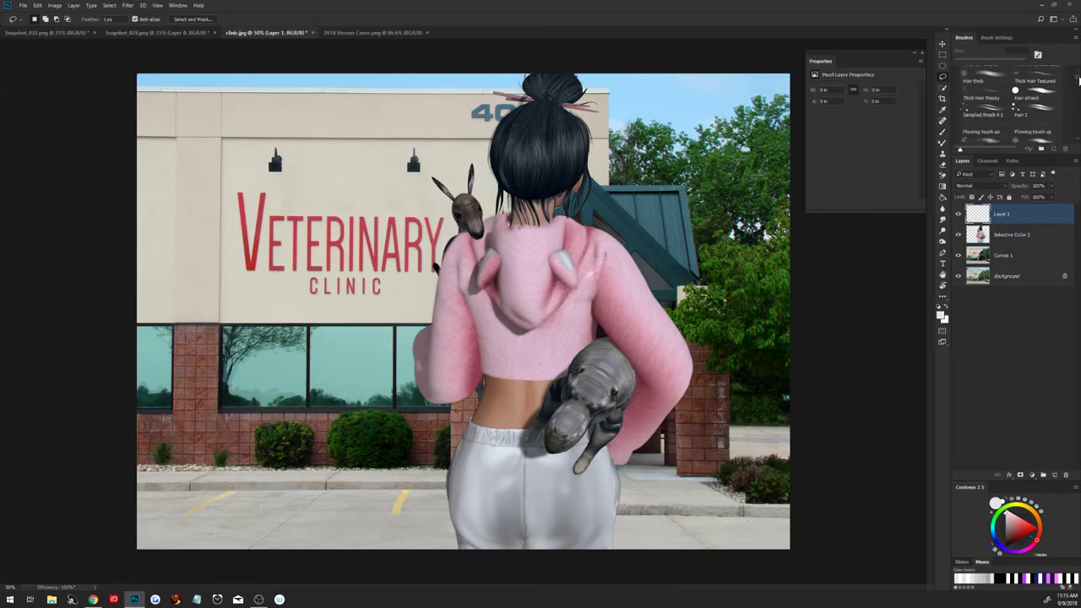
scroll(1078, 80, down, 1)
scroll(1078, 81, down, 1)
click(987, 105)
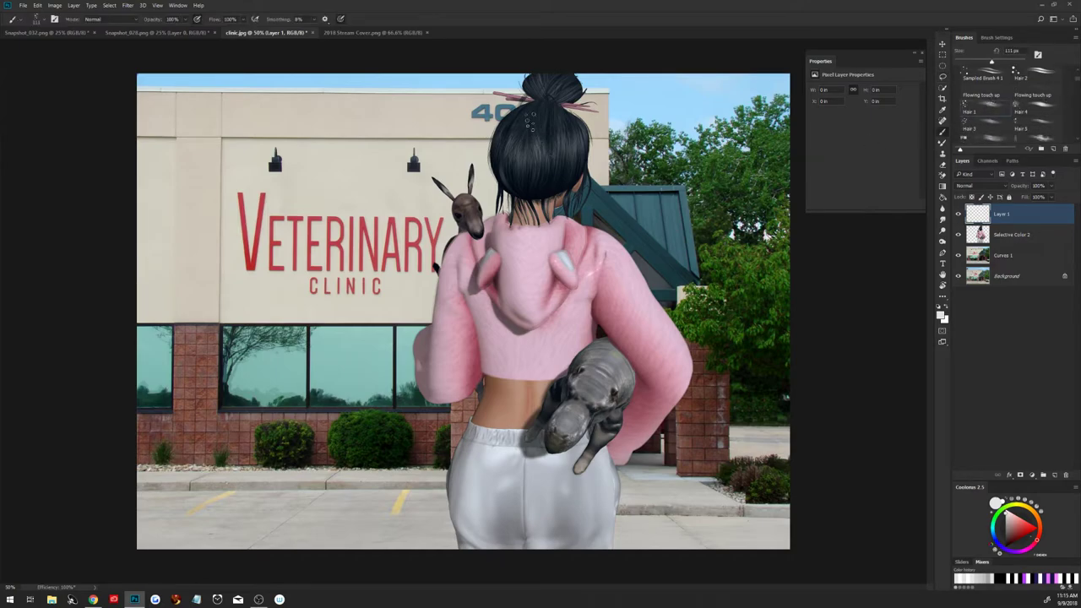
alt+click(507, 129)
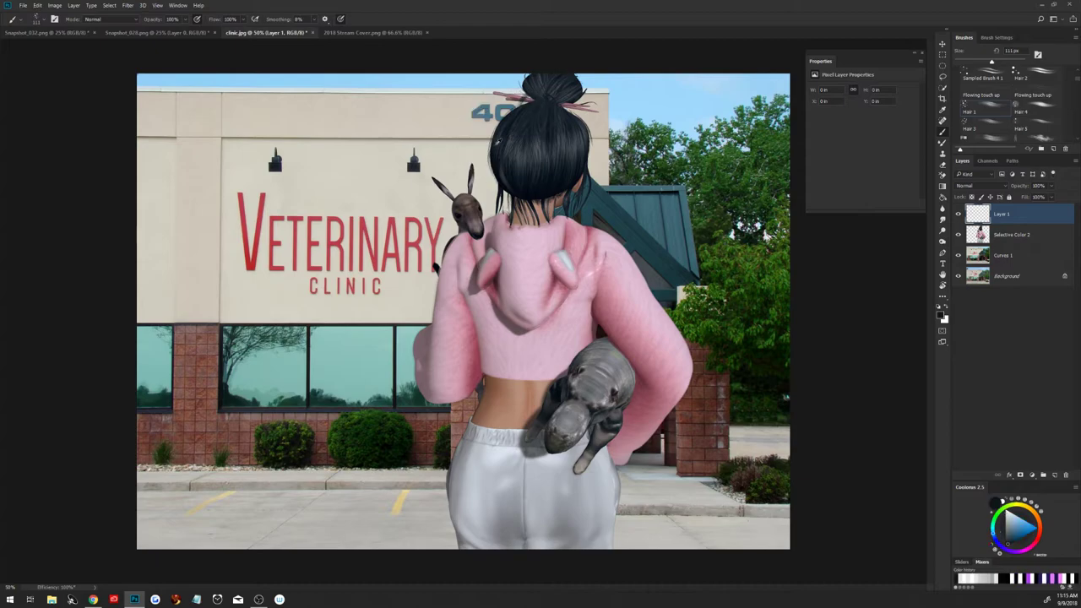
click(499, 141)
Test and undo strokes with Hair 1 and Hair 5, settling on Hair 3 at 60 px.
drag(385, 184, 376, 217)
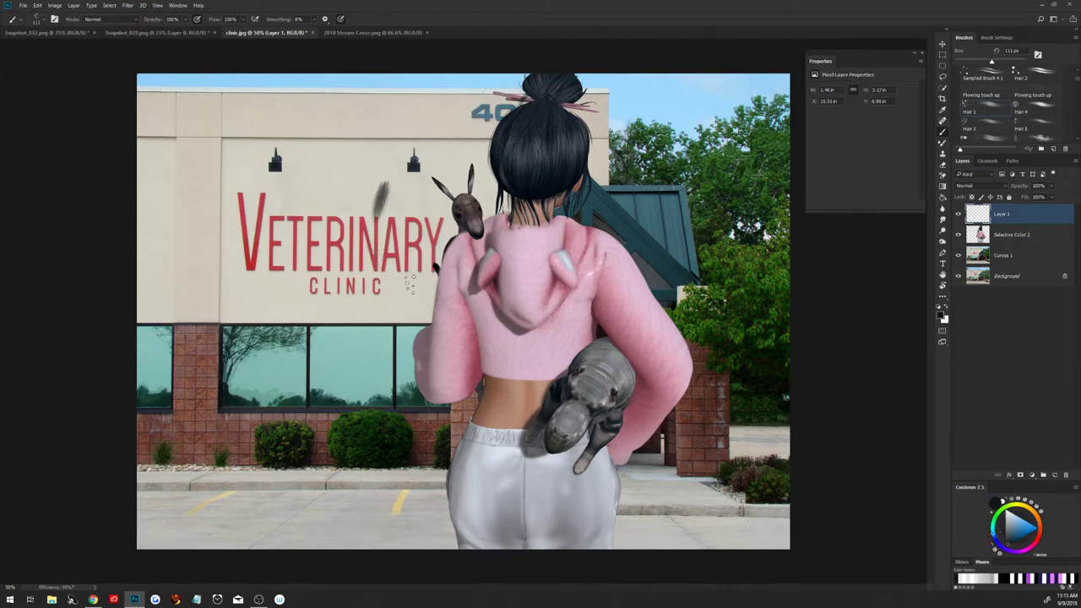
key(ctrl+z)
key(period)
drag(393, 179, 383, 225)
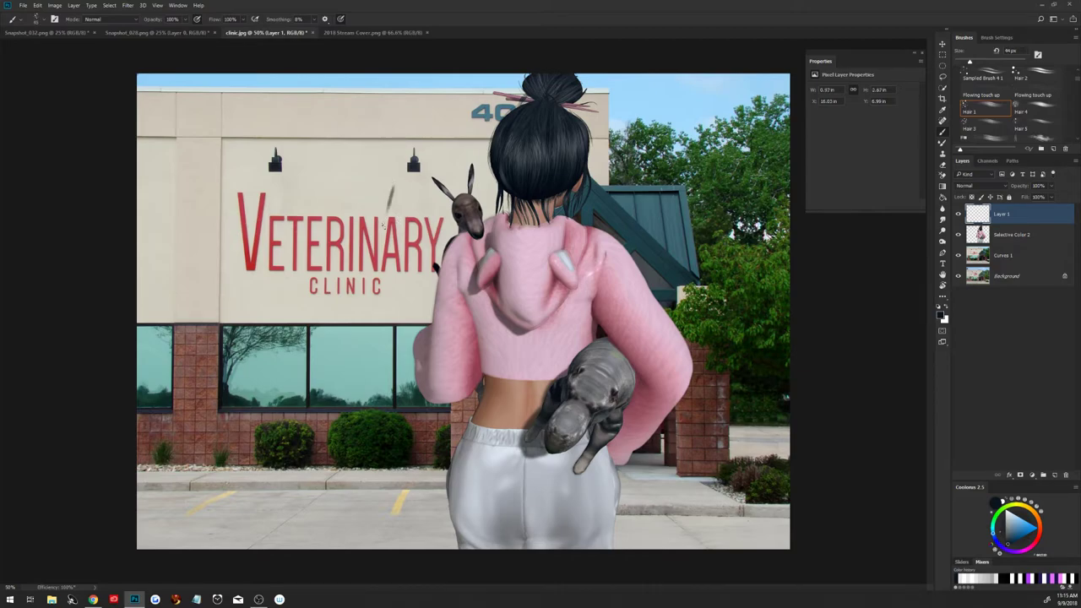
key(ctrl+z)
click(1017, 131)
drag(413, 184, 403, 218)
key(ctrl+z)
key(bracketright)
key(bracketright)
key(bracketright)
click(980, 129)
Sample the avatar's hair colour, shrink the brush to 28 px and paint a small strand.
alt+click(513, 163)
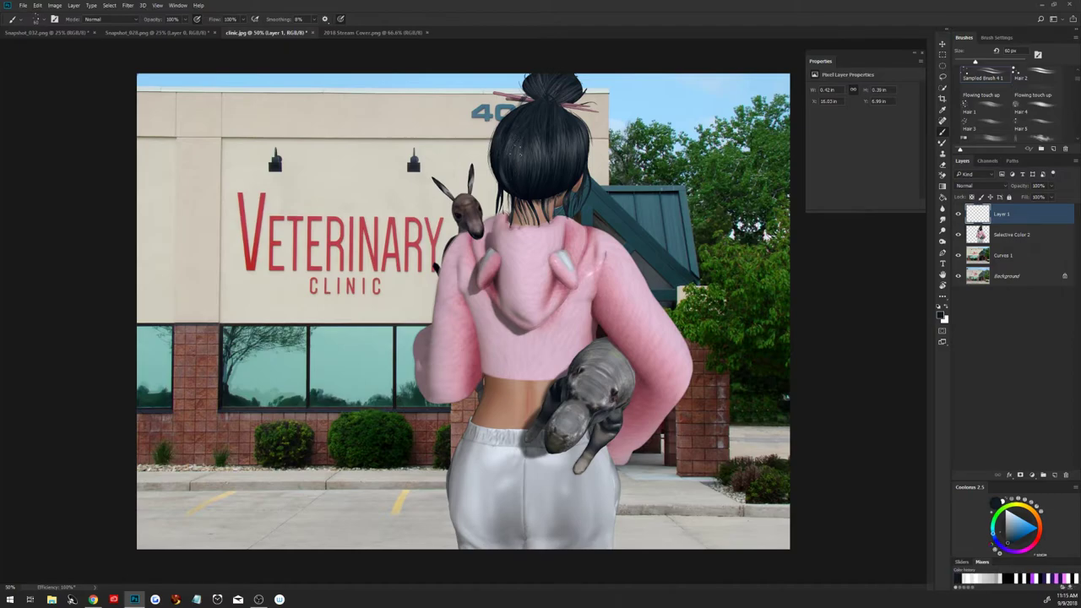
alt+click(517, 150)
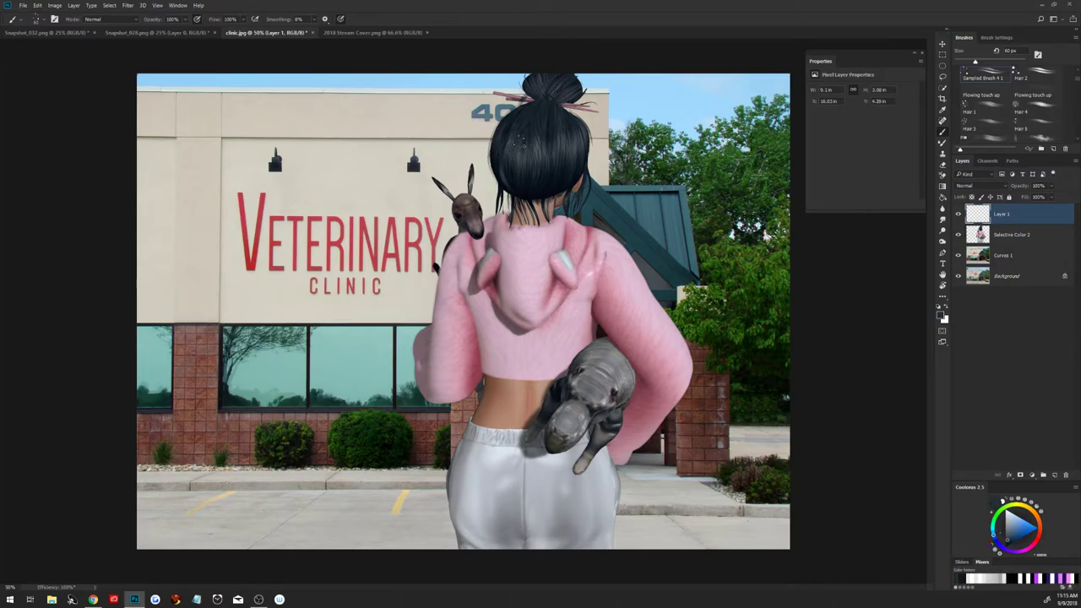
drag(513, 147, 517, 136)
drag(498, 198, 511, 212)
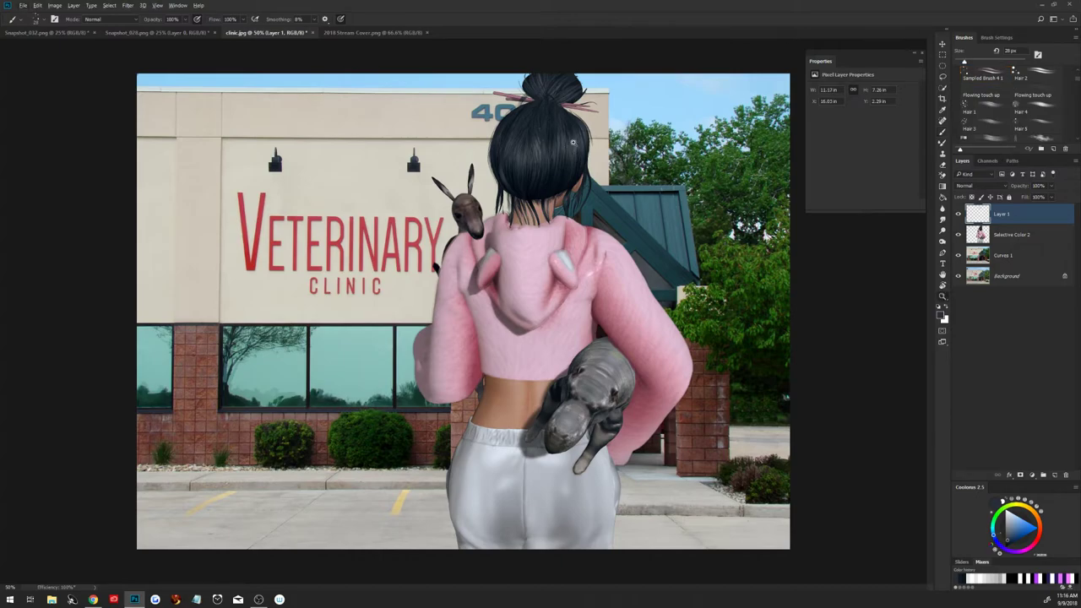
drag(549, 150, 591, 152)
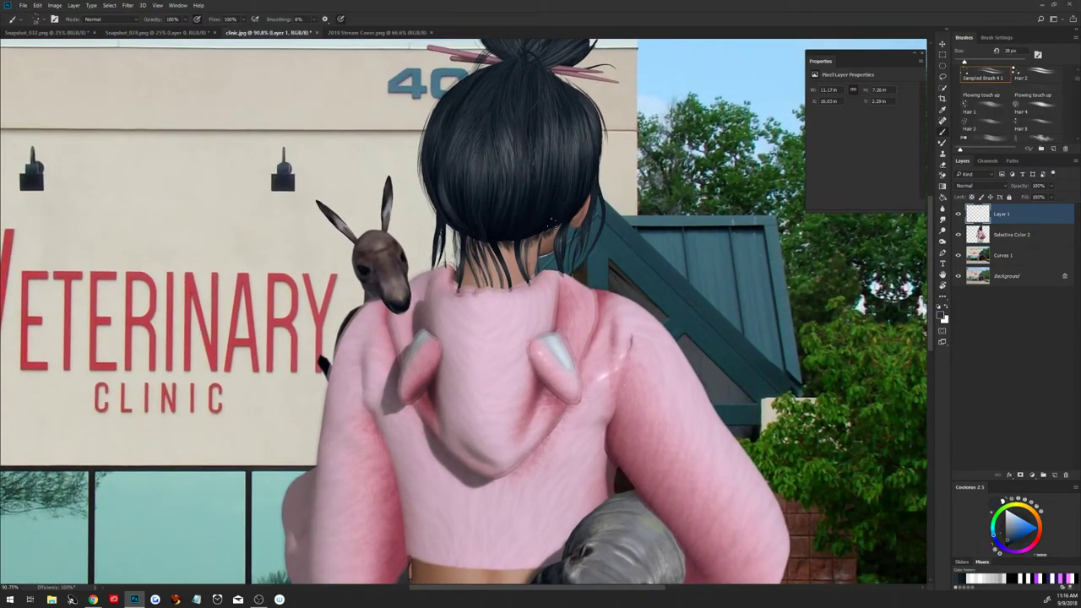
Paint dark hair strands at the neck, nape, and left and right hair edges.
key(ctrl+z)
alt+click(554, 221)
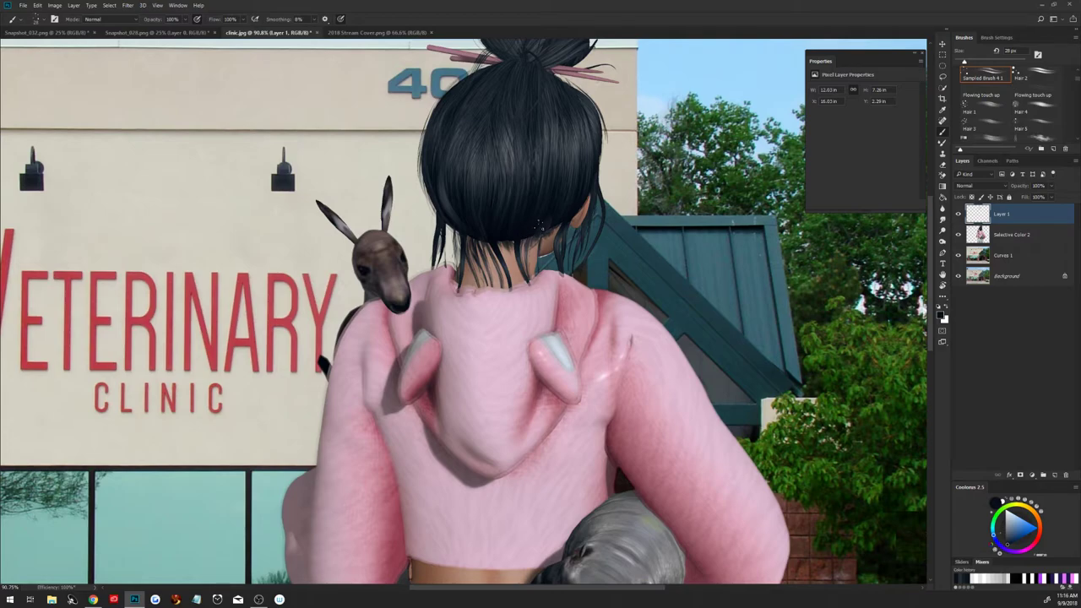
drag(515, 263, 523, 238)
drag(497, 262, 494, 250)
drag(421, 136, 431, 252)
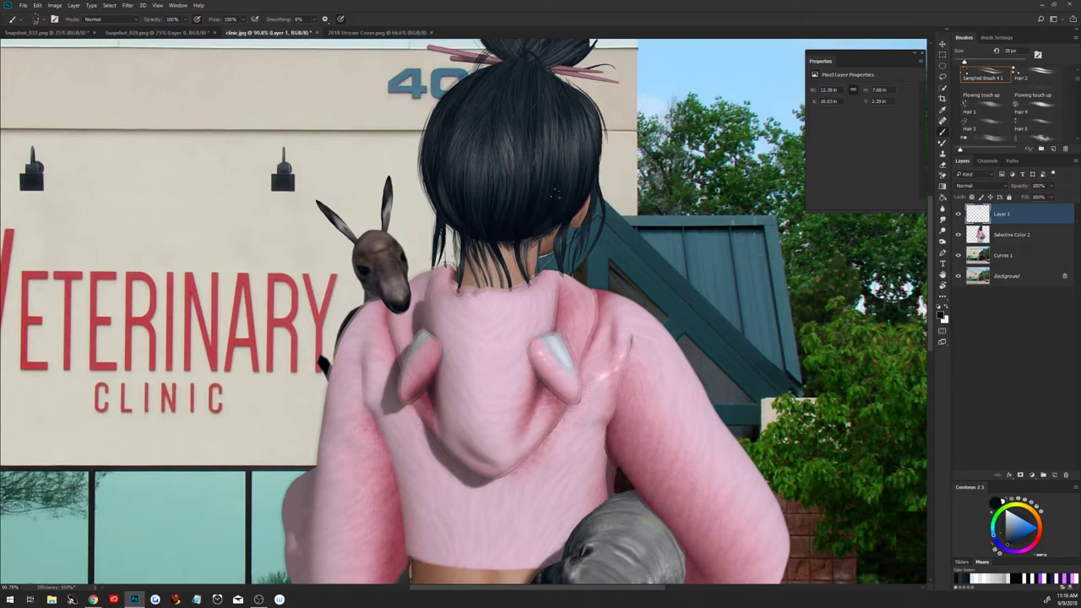
alt+click(556, 203)
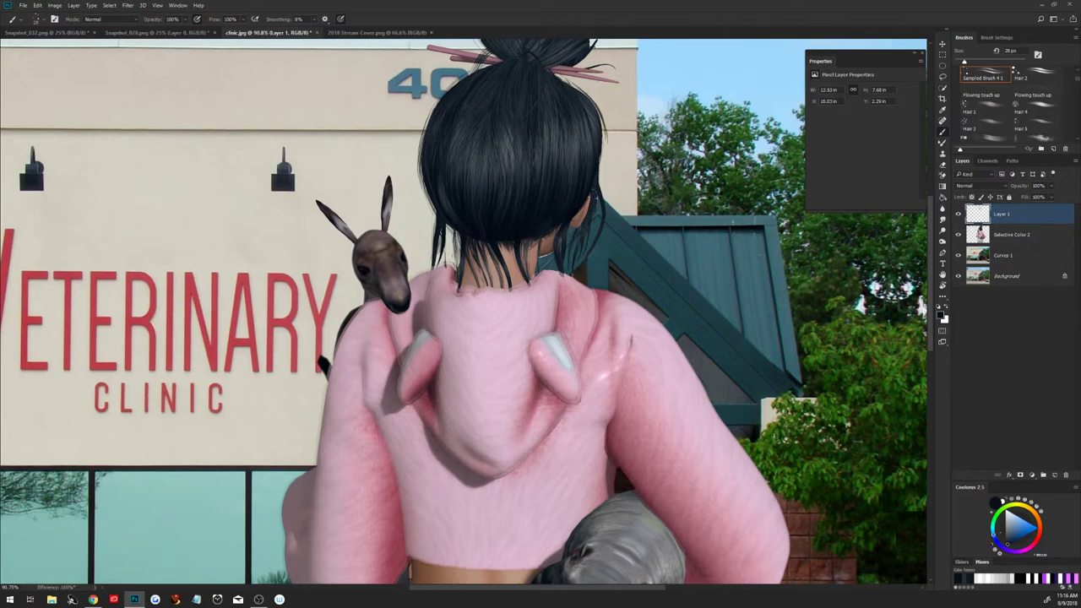
drag(596, 202, 592, 237)
drag(604, 123, 602, 181)
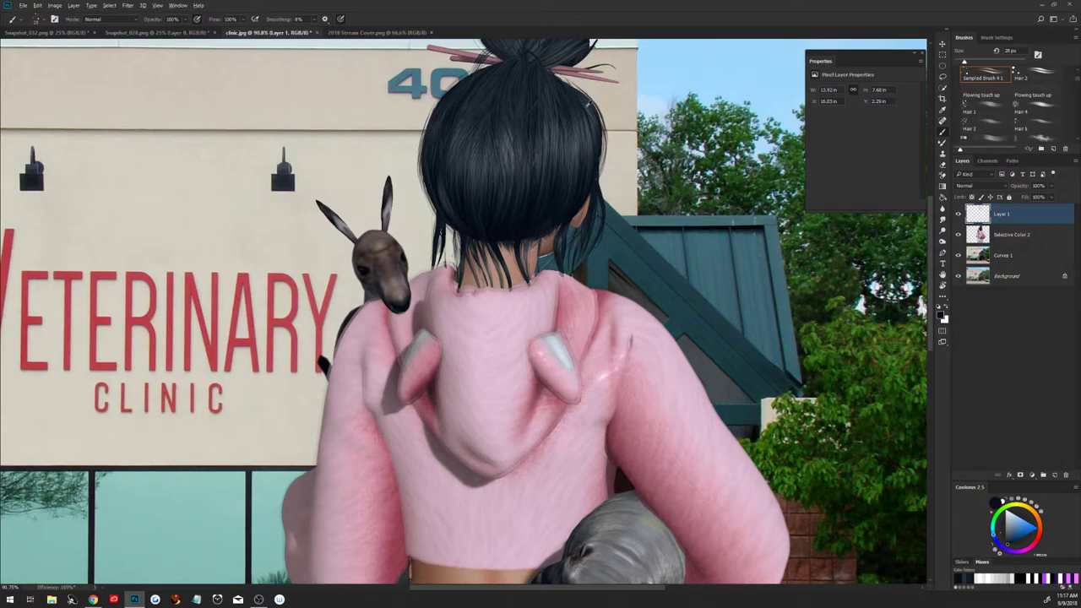
With a 21 px brush, paint strands on the head top and bun, then fit the image on screen.
alt+right_click(589, 118)
drag(588, 118, 583, 118)
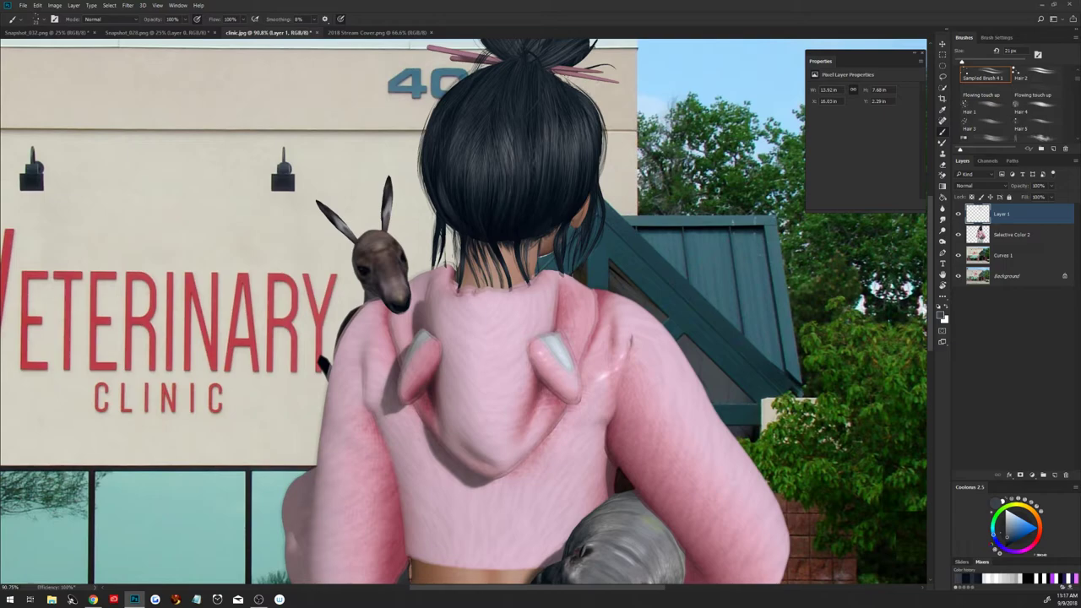
mouse_move(565, 81)
mouse_down()
mouse_move(575, 85)
mouse_move(561, 74)
mouse_up()
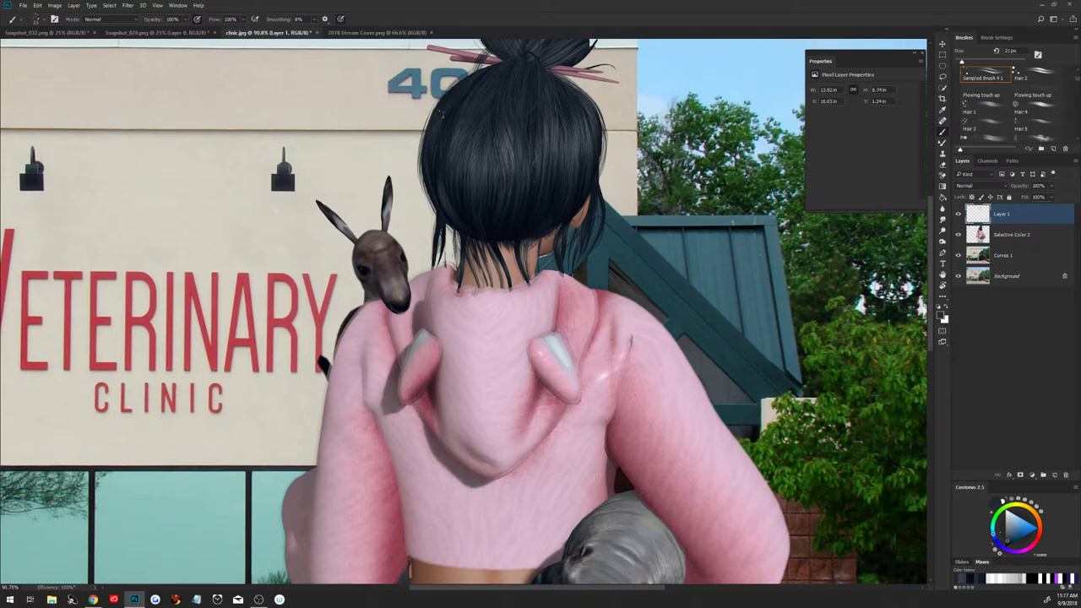
drag(436, 105, 426, 142)
mouse_move(483, 41)
mouse_down()
mouse_move(507, 58)
mouse_move(509, 40)
mouse_move(530, 33)
mouse_up()
drag(522, 121, 496, 241)
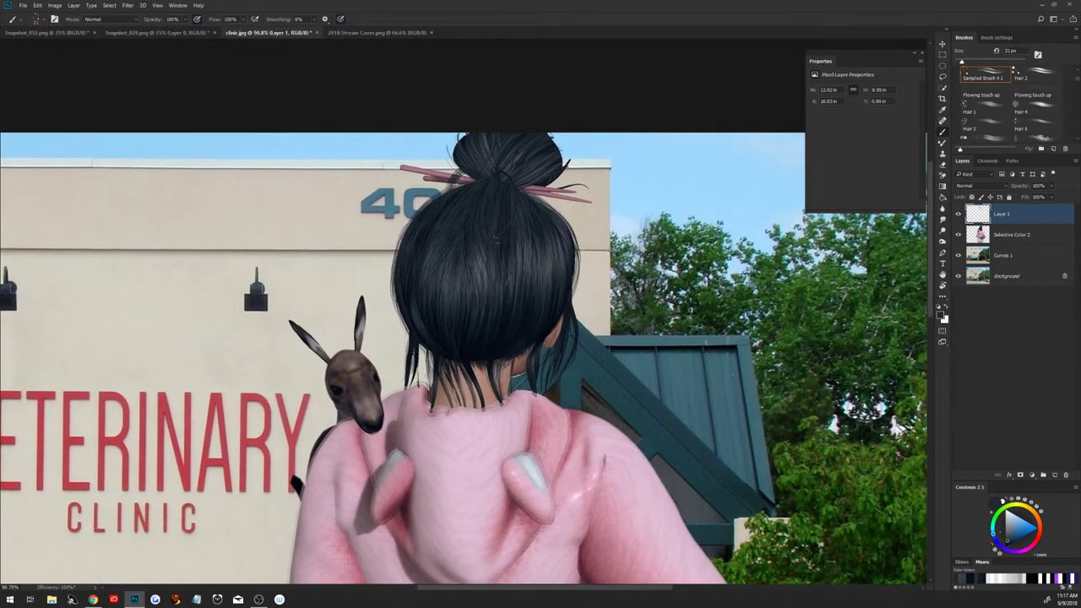
key(ctrl+z)
mouse_move(459, 135)
mouse_down()
mouse_move(448, 163)
mouse_move(458, 174)
mouse_up()
mouse_move(466, 135)
mouse_down()
mouse_move(457, 140)
mouse_move(471, 133)
mouse_up()
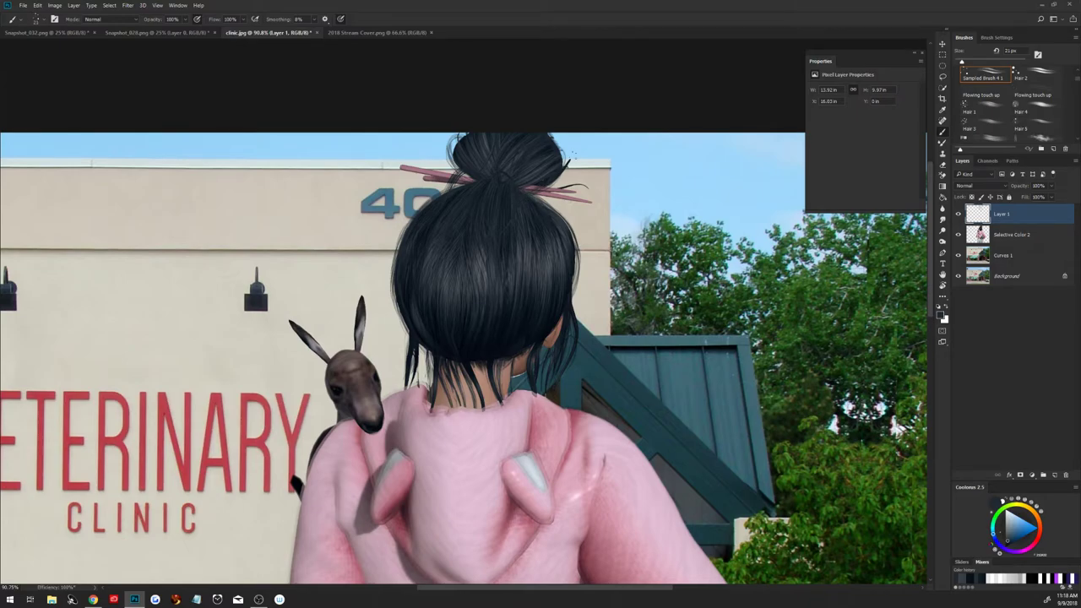
key(ctrl+0)
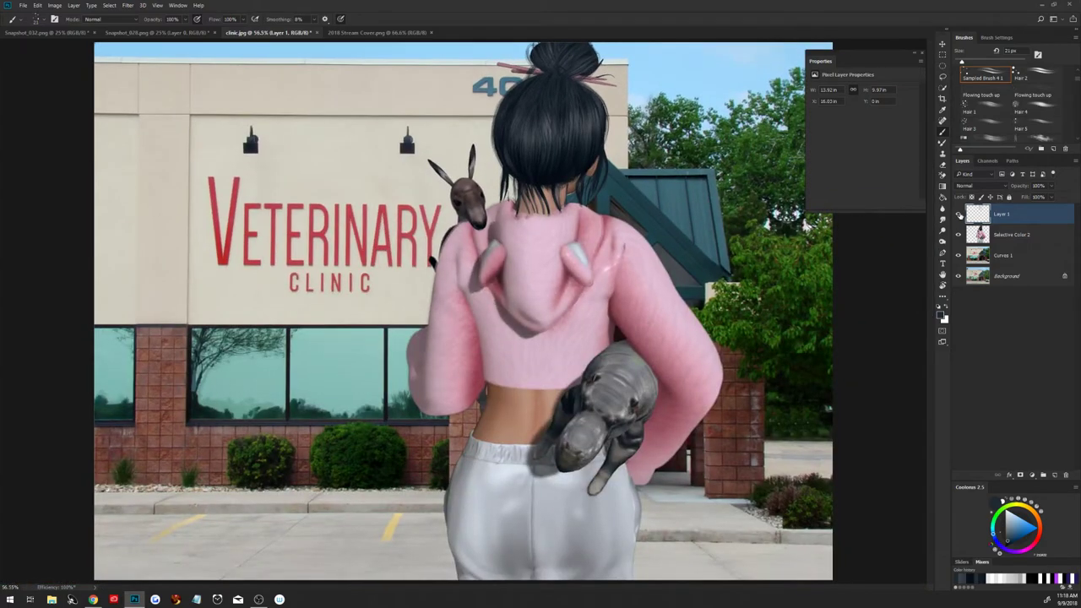
Compare the avatar's hair, then merge Selective Color 2 into the avatar layer.
click(959, 214)
click(958, 214)
shift+click(1017, 239)
key(ctrl+e)
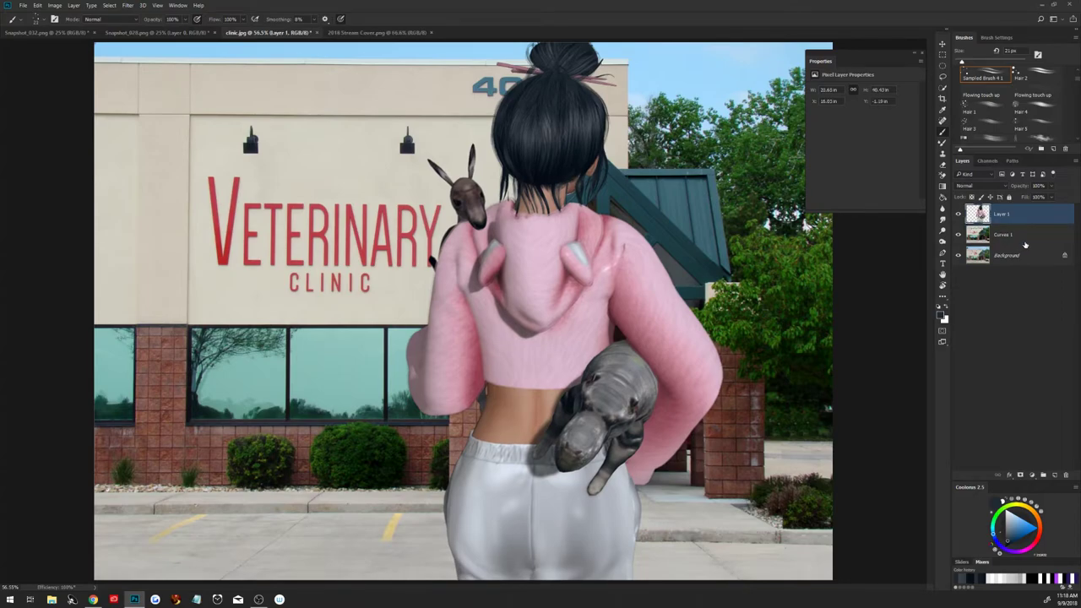
Add an empty Layer 2 and clip it to the avatar layer as a clipping mask.
click(1053, 475)
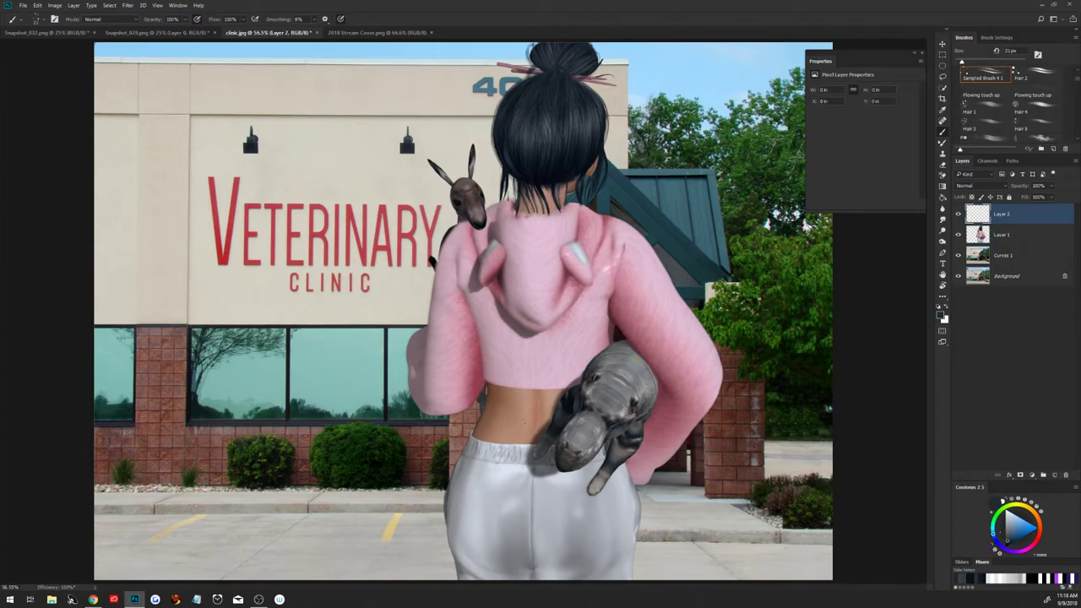
scroll(1079, 78, up, 5)
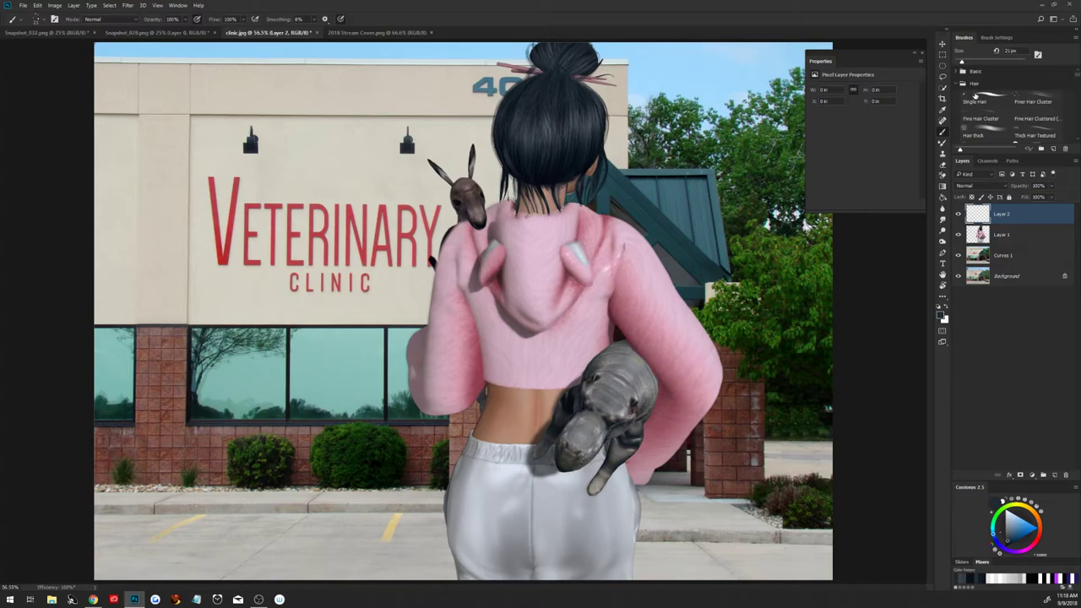
click(957, 71)
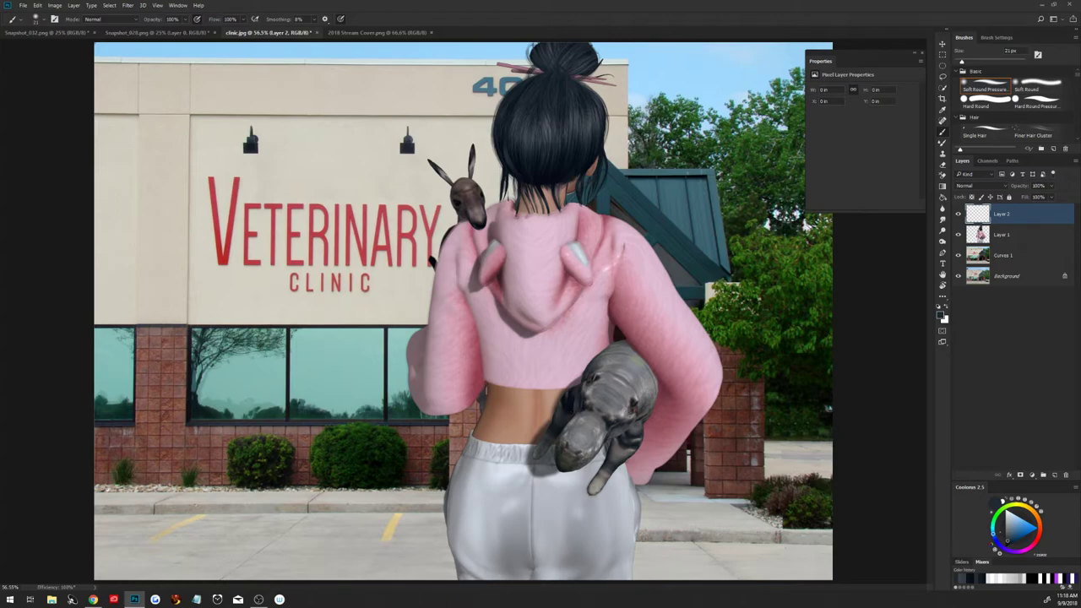
right_click(1016, 216)
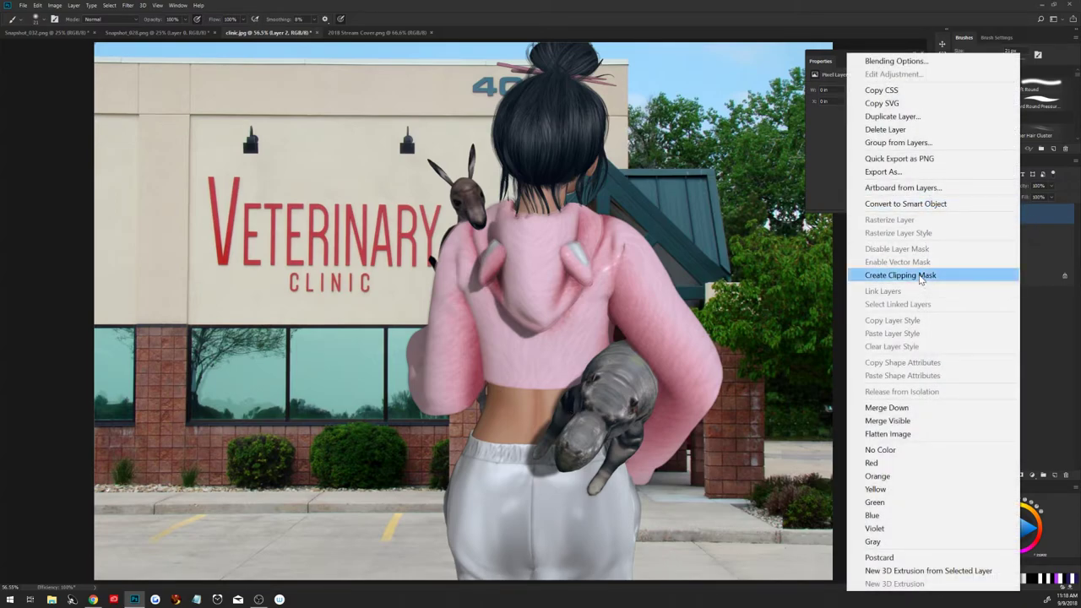
click(921, 276)
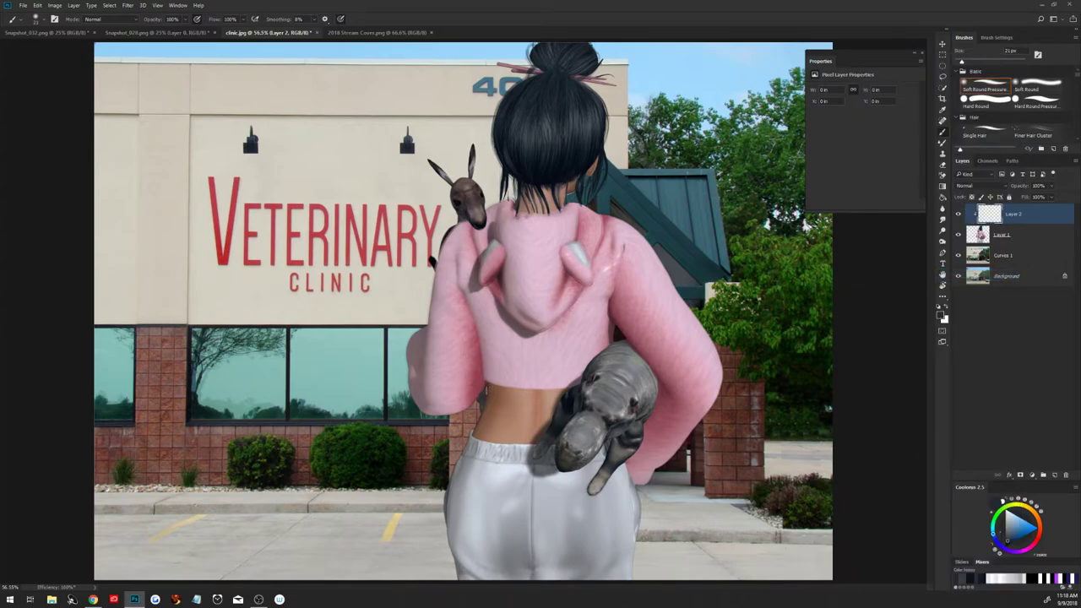
Pen-path the midriff along the pink top's hem and make it a selection.
key(p)
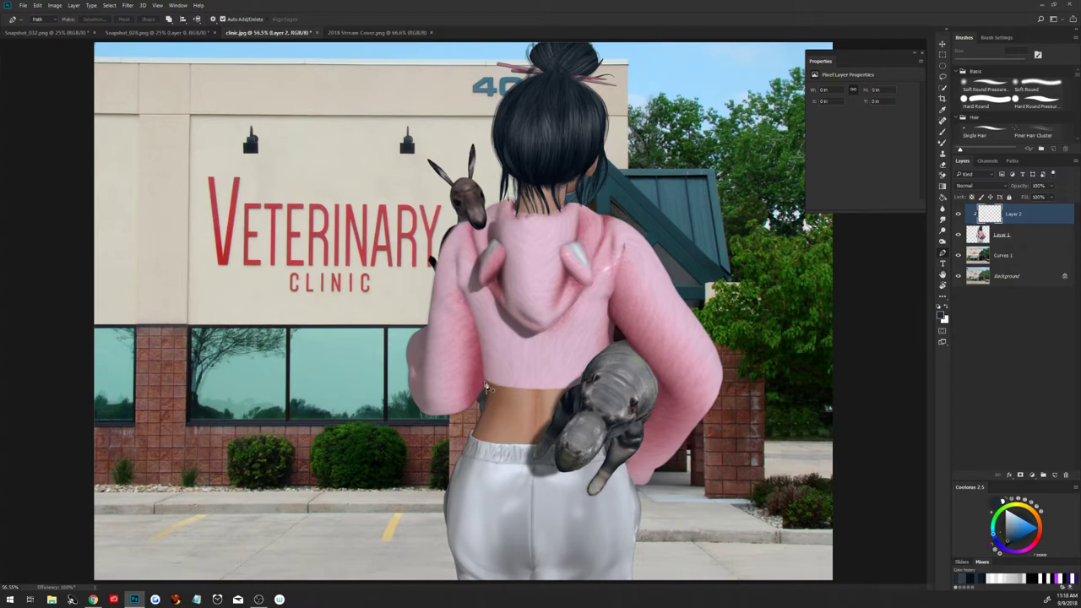
click(486, 389)
drag(585, 387, 629, 387)
drag(629, 388, 568, 403)
click(558, 414)
click(486, 384)
right_click(530, 409)
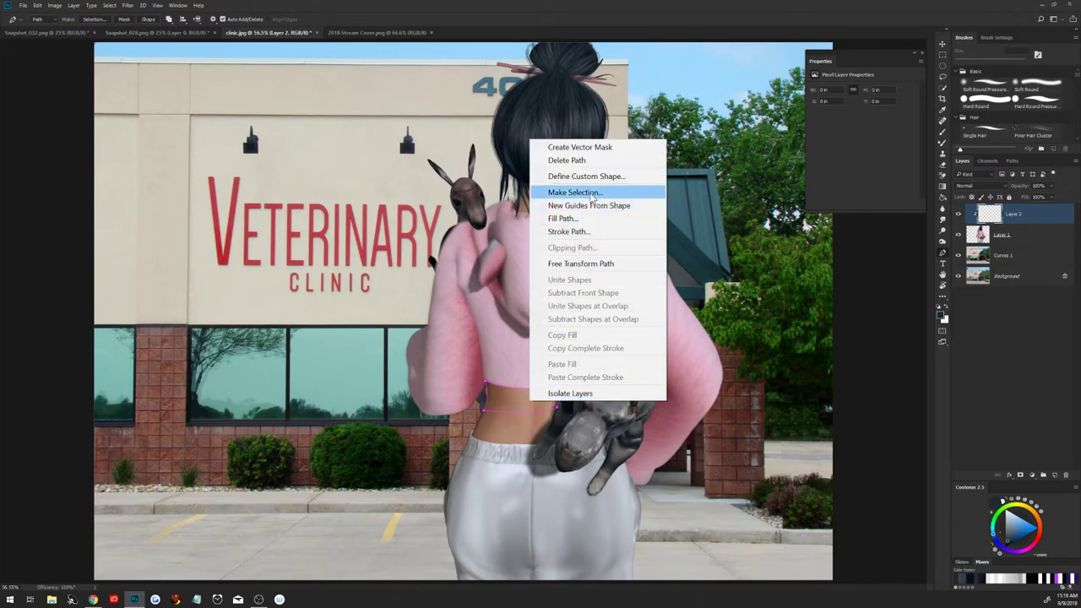
click(575, 192)
key(Return)
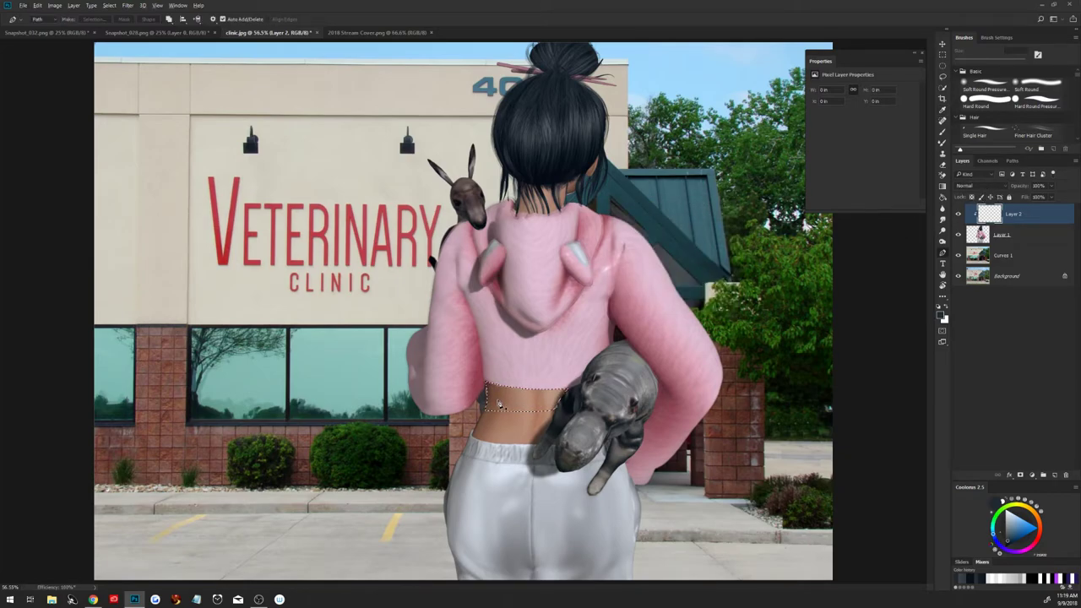
Brush a soft skin-brown shadow across the midriff on Layer 2, then deselect.
key(b)
alt+click(496, 390)
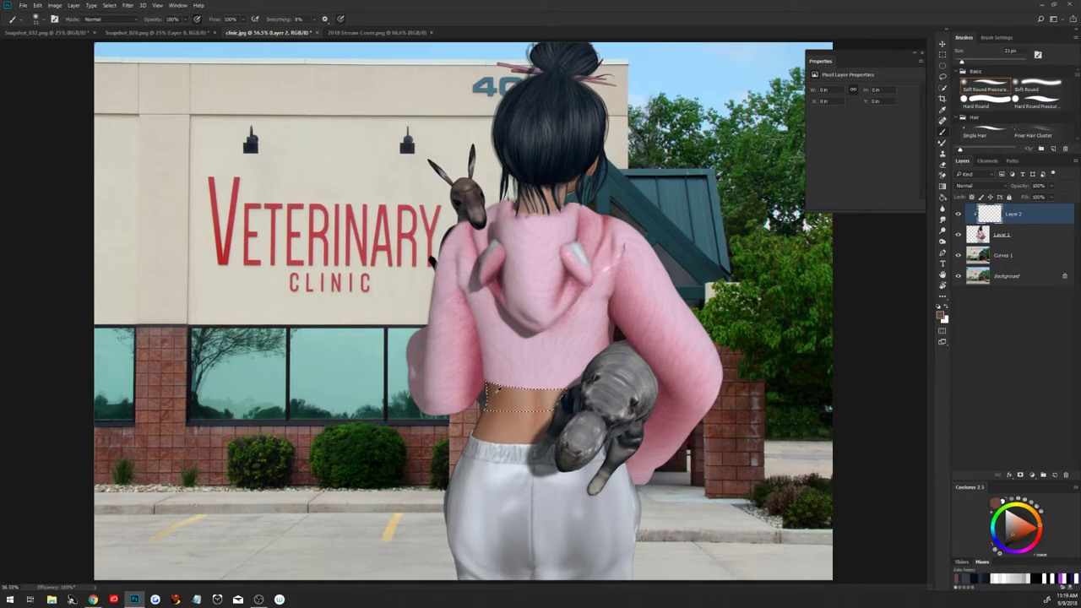
alt+right_click(530, 395)
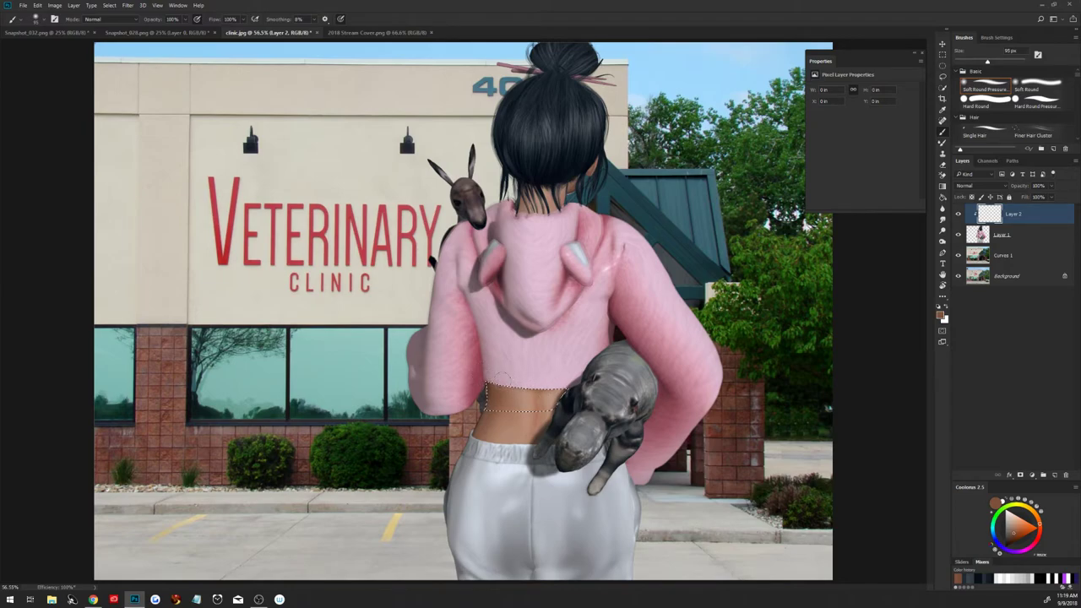
mouse_move(500, 377)
mouse_down()
mouse_move(507, 388)
mouse_move(554, 382)
mouse_move(543, 387)
mouse_up()
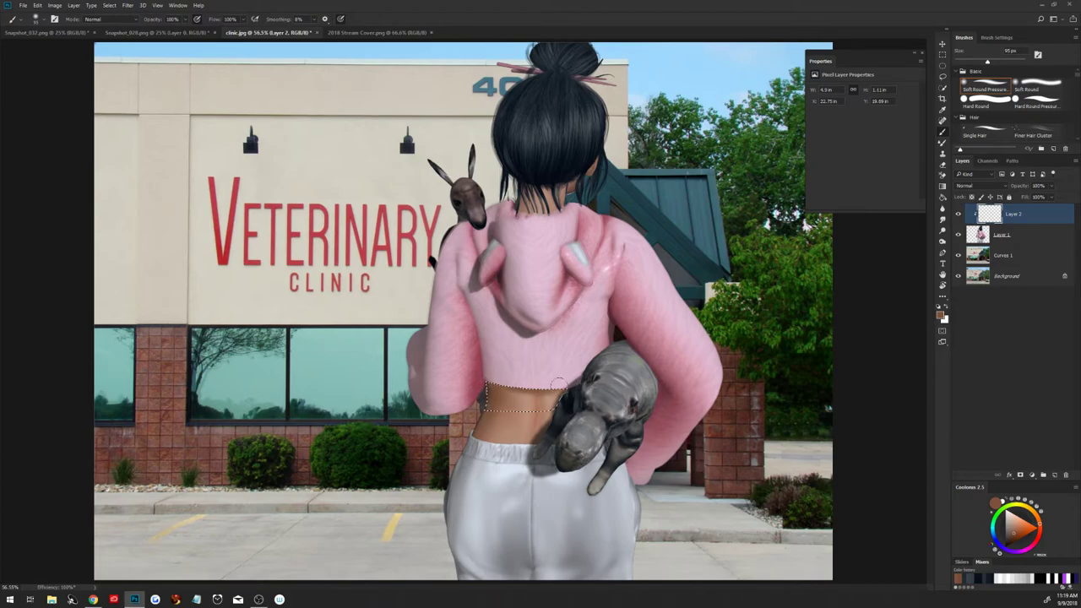
mouse_move(571, 389)
mouse_down()
mouse_move(555, 382)
mouse_move(627, 386)
mouse_up()
key(ctrl+d)
Set the shadow layer to Multiply at 90% and soften its upper edge on a layer mask with black.
click(995, 186)
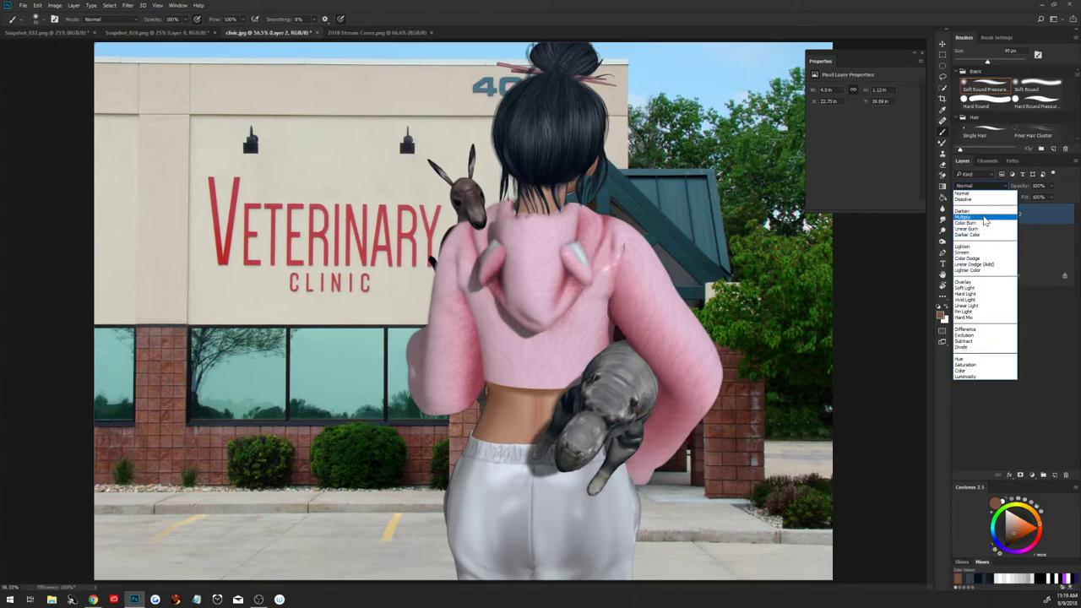
click(985, 217)
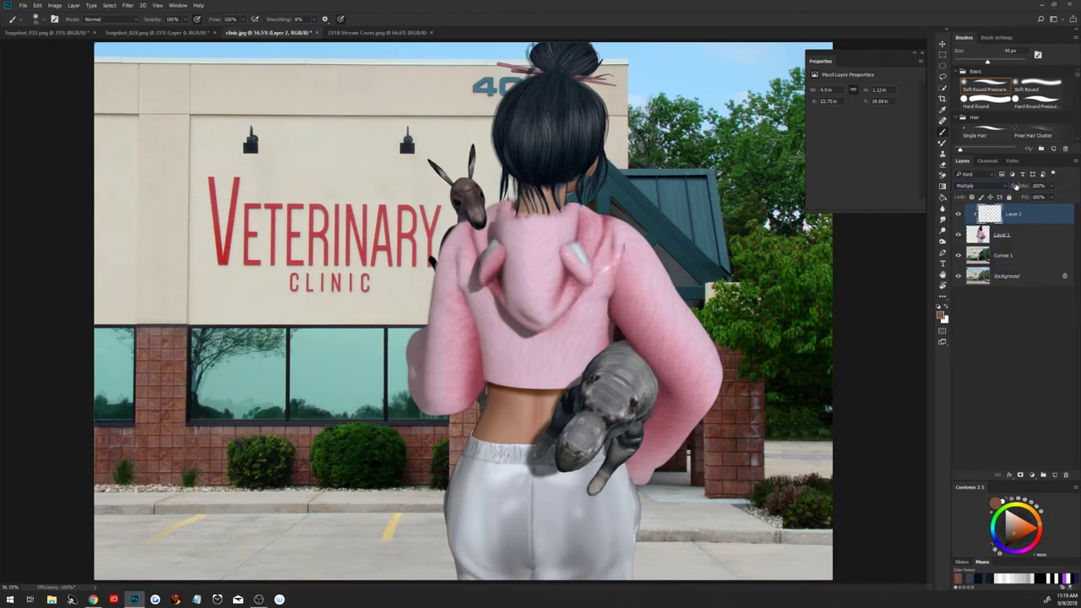
drag(1020, 186, 1015, 187)
click(1020, 475)
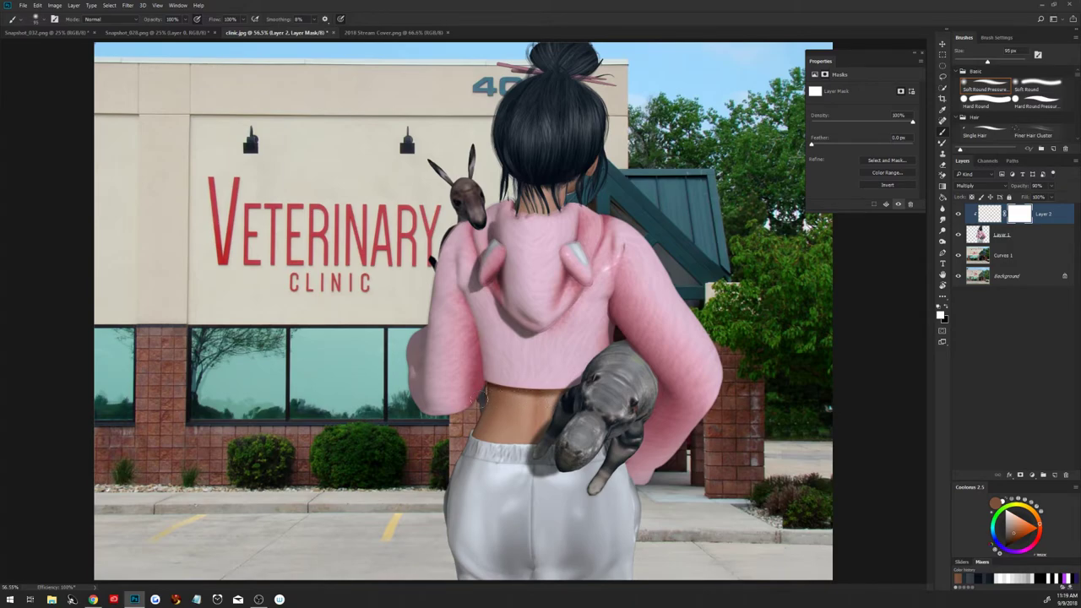
key(x)
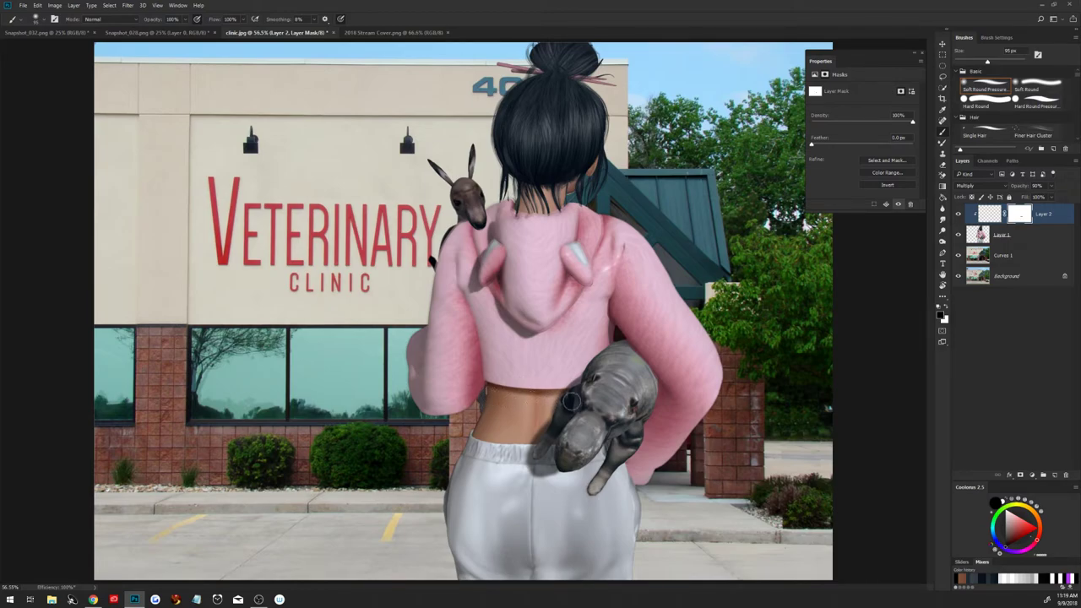
drag(544, 395, 558, 396)
Add a new empty Layer 3 and pick a dark bluish grey paint colour.
click(1056, 477)
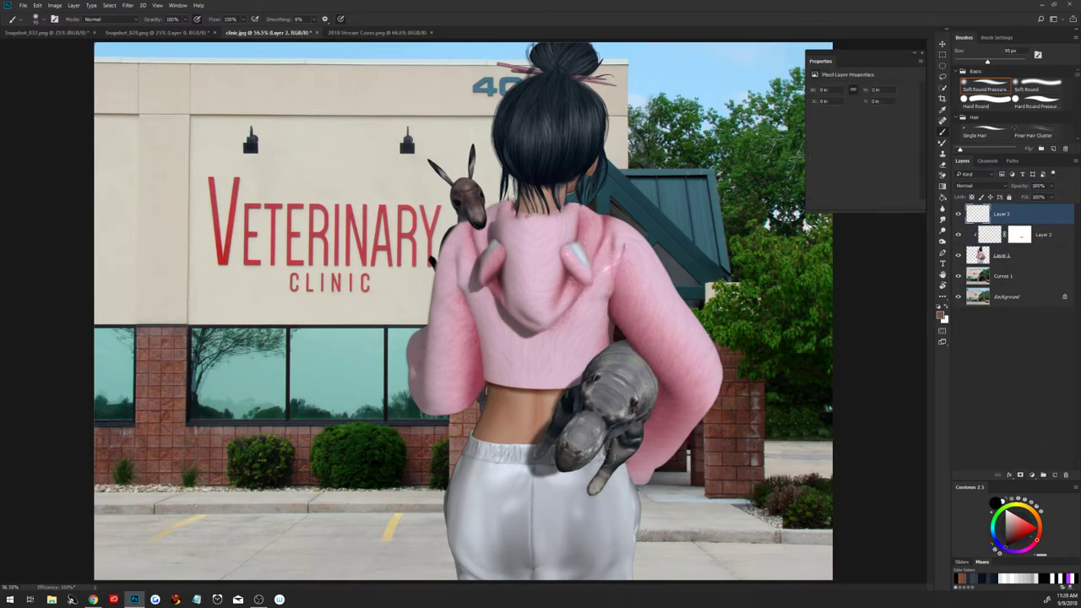
key(x)
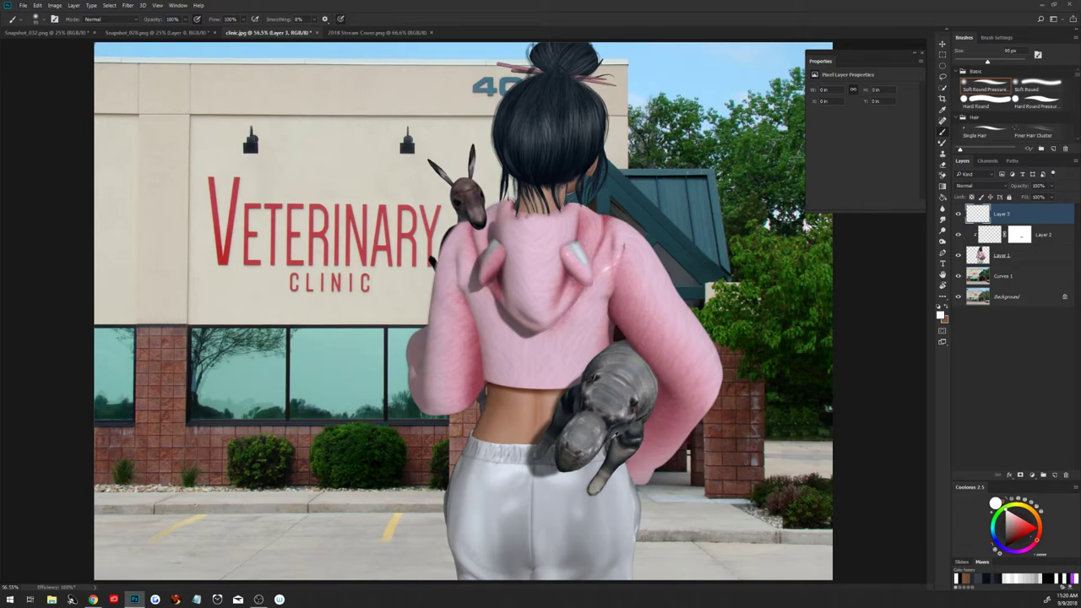
alt+click(608, 446)
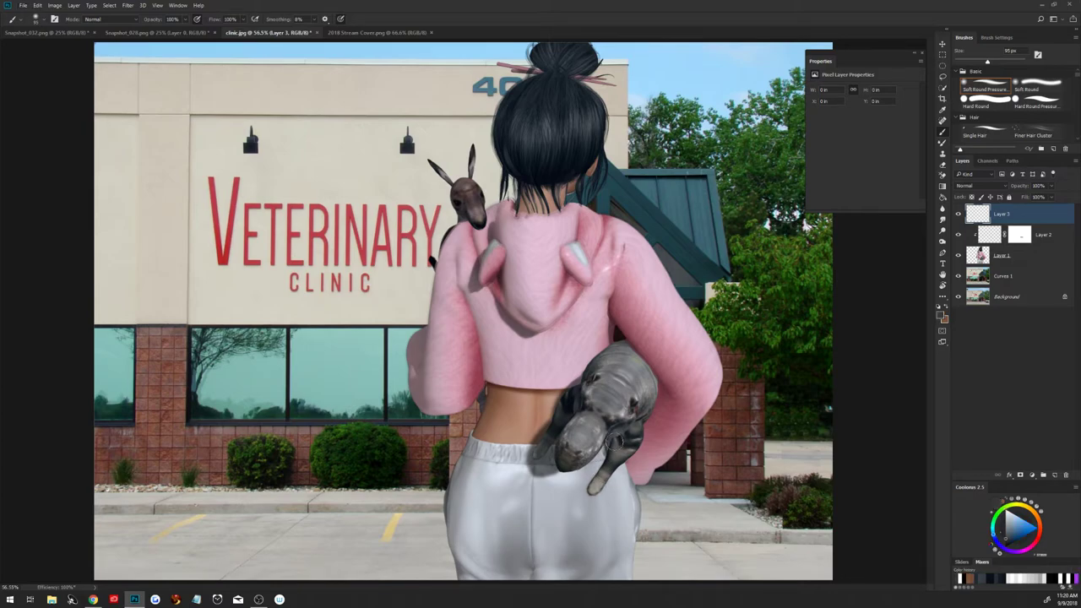
Pen-path the area beside the animal's tail and turn it into a selection.
key(p)
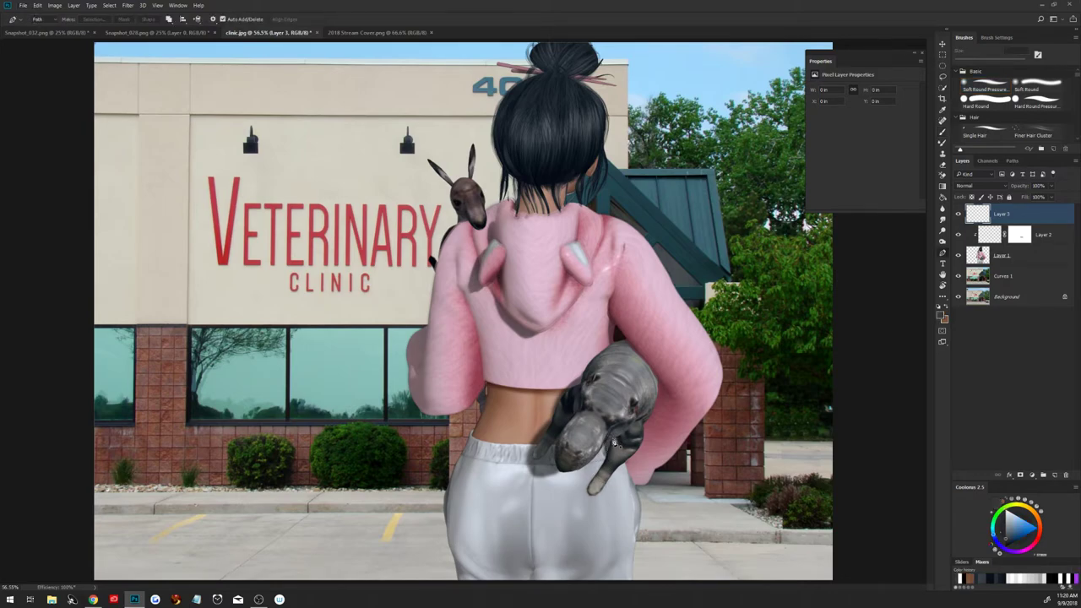
click(612, 439)
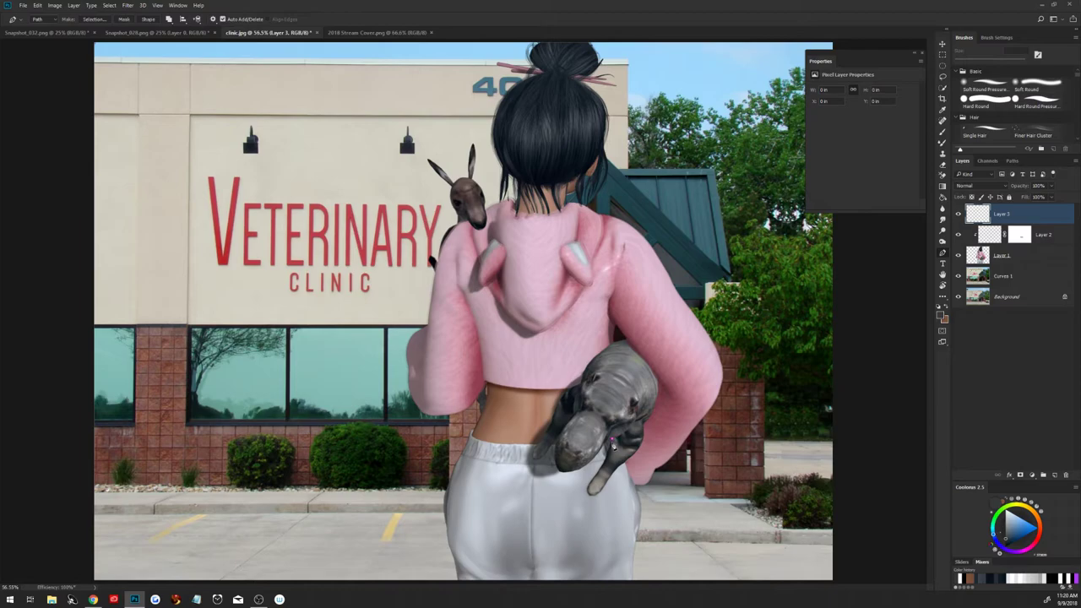
click(591, 490)
click(594, 519)
click(574, 522)
click(570, 490)
right_click(595, 478)
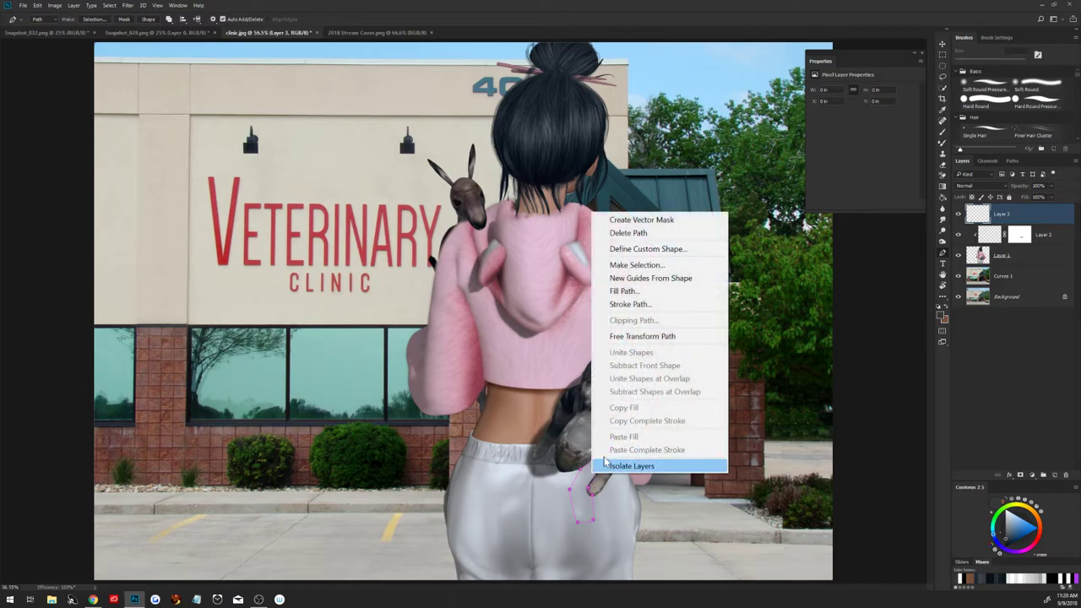
click(657, 265)
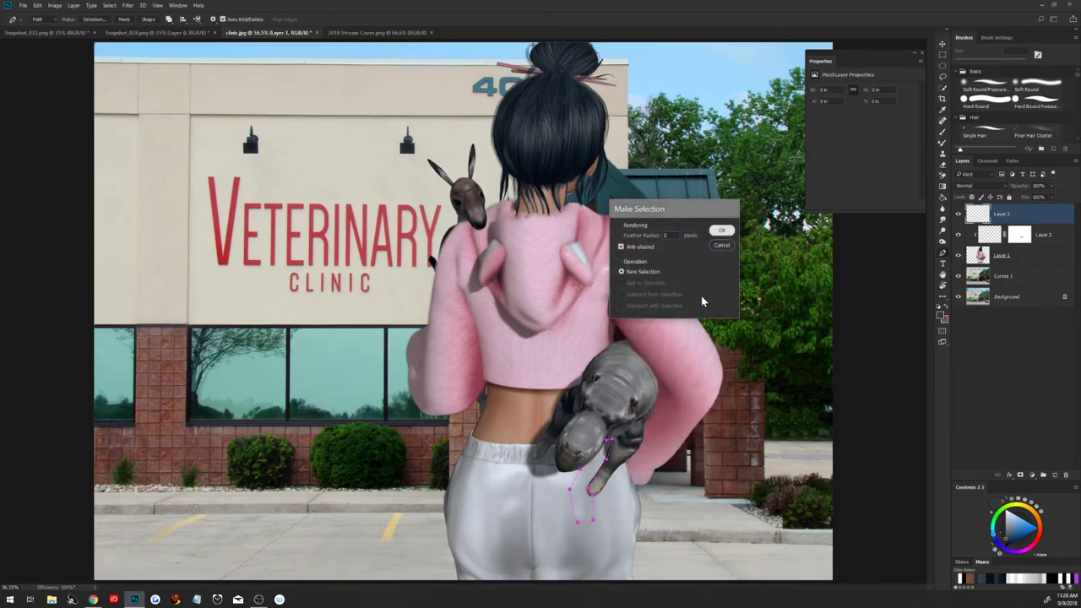
key(Return)
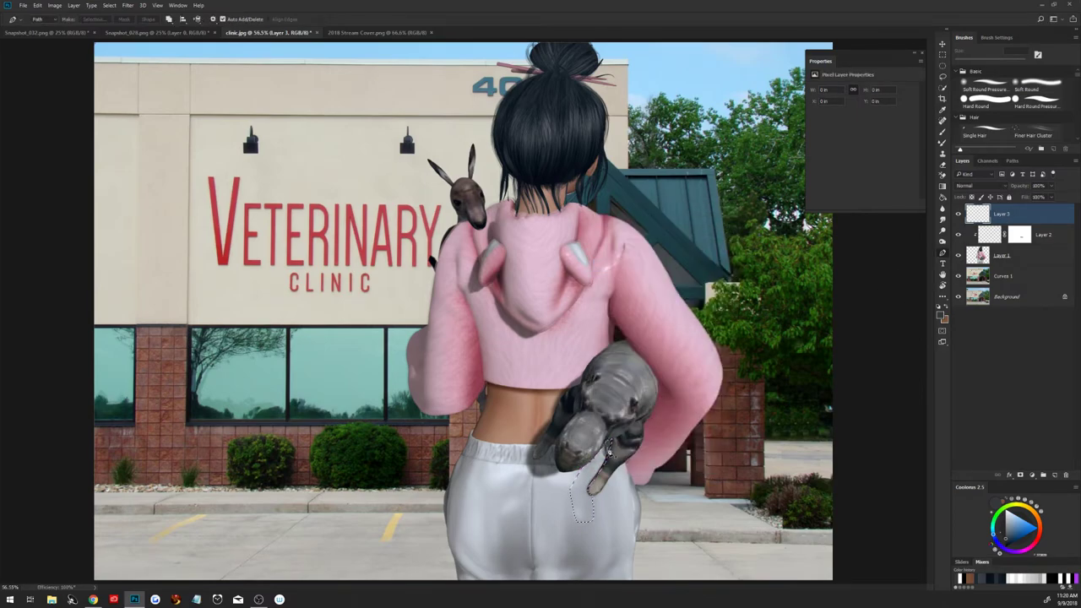
Paint the tail shadow, set it to Multiply at 75% with a mask, and add Layer 4.
key(b)
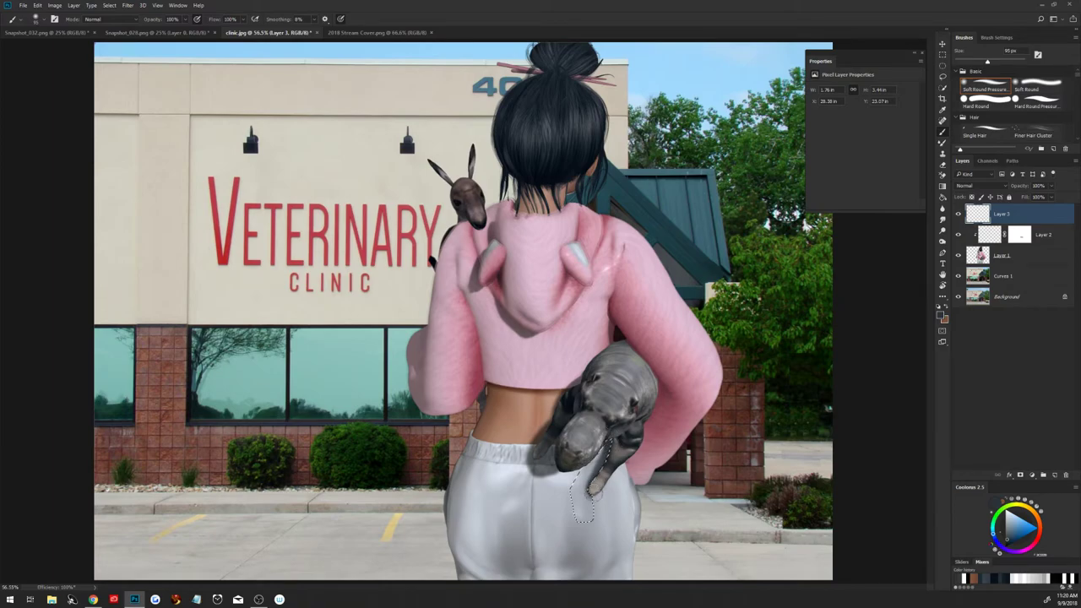
drag(598, 494, 596, 465)
key(ctrl+d)
click(980, 185)
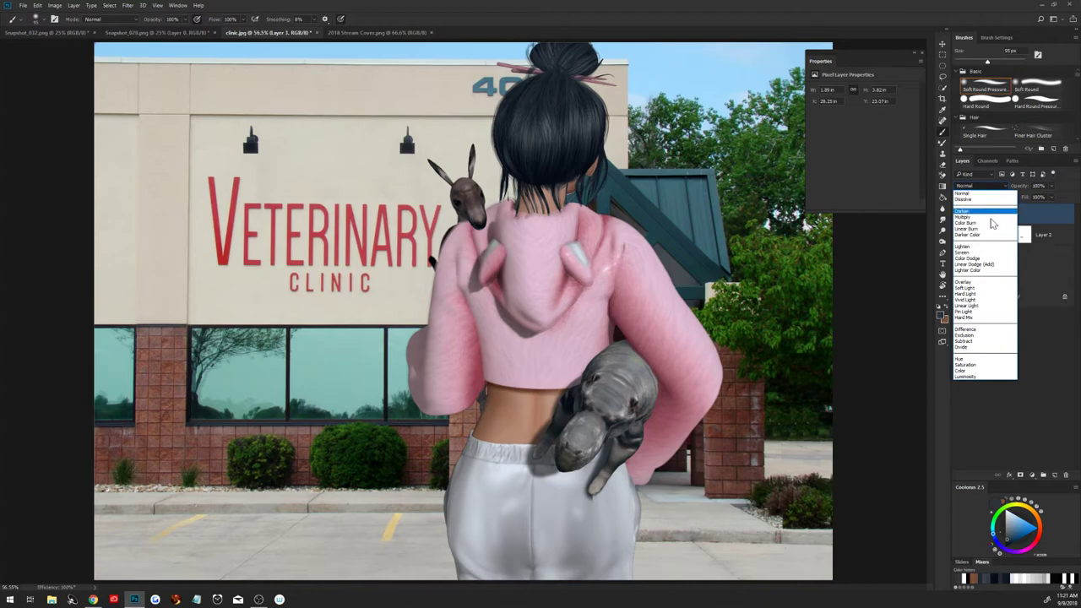
click(980, 211)
click(1020, 475)
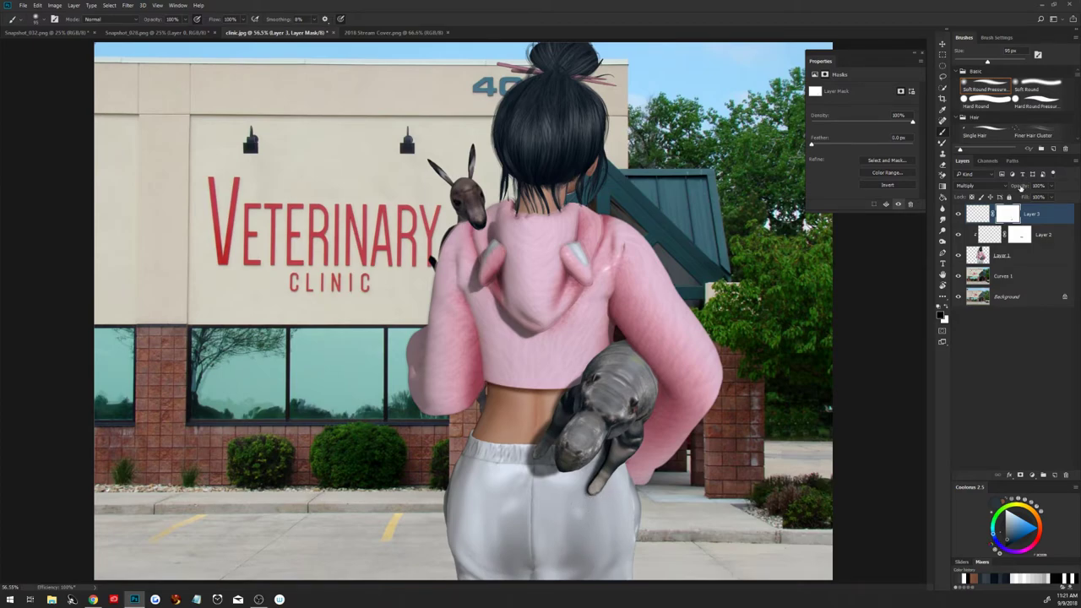
drag(1022, 186, 1010, 189)
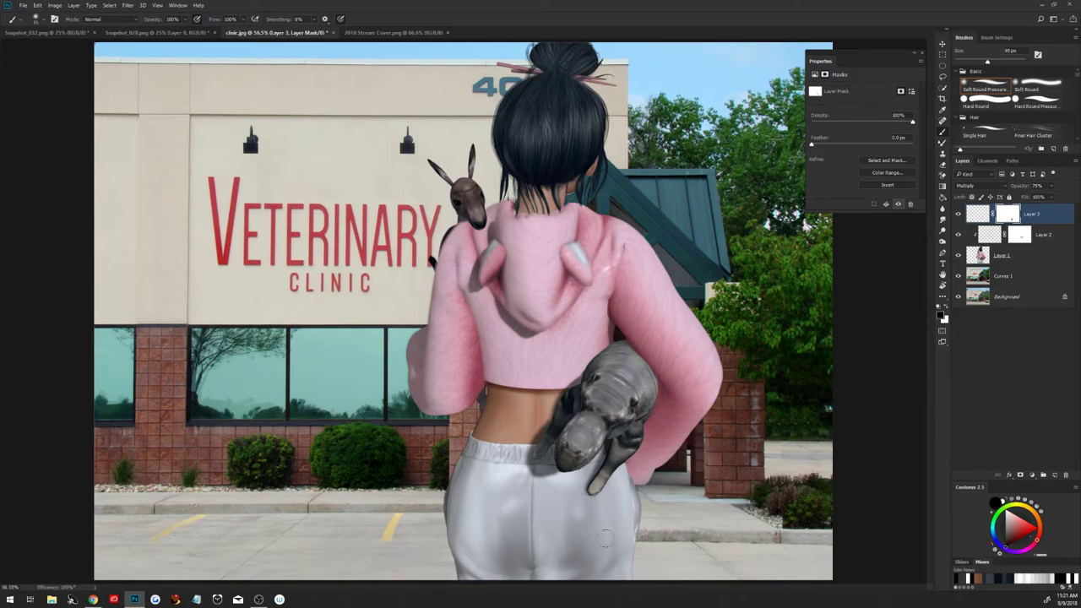
click(1054, 475)
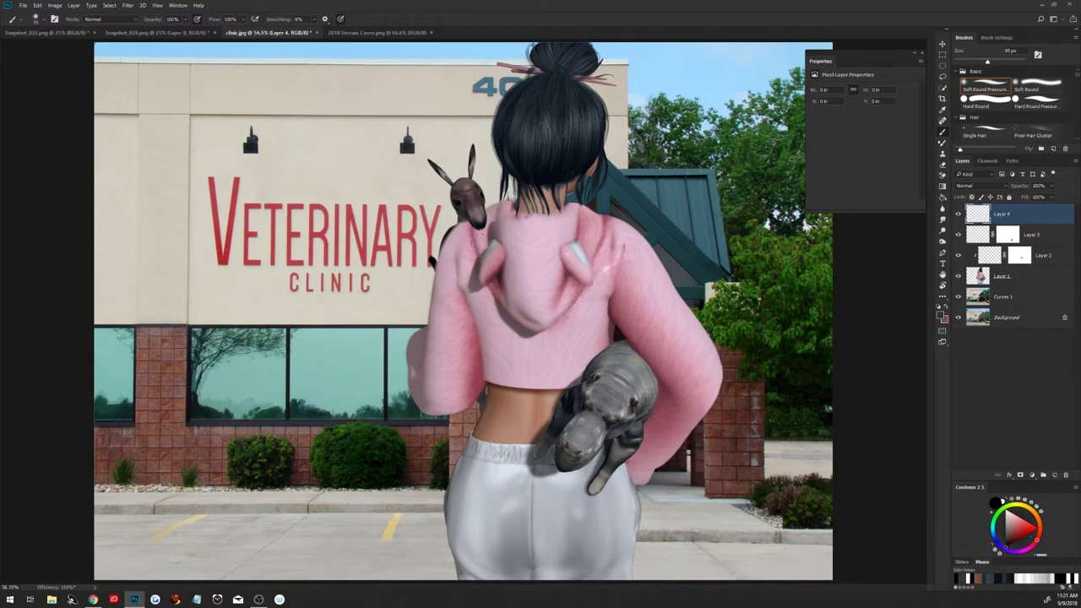
Pen-outline where the kangaroo's neck meets the hood and make it a selection.
key(p)
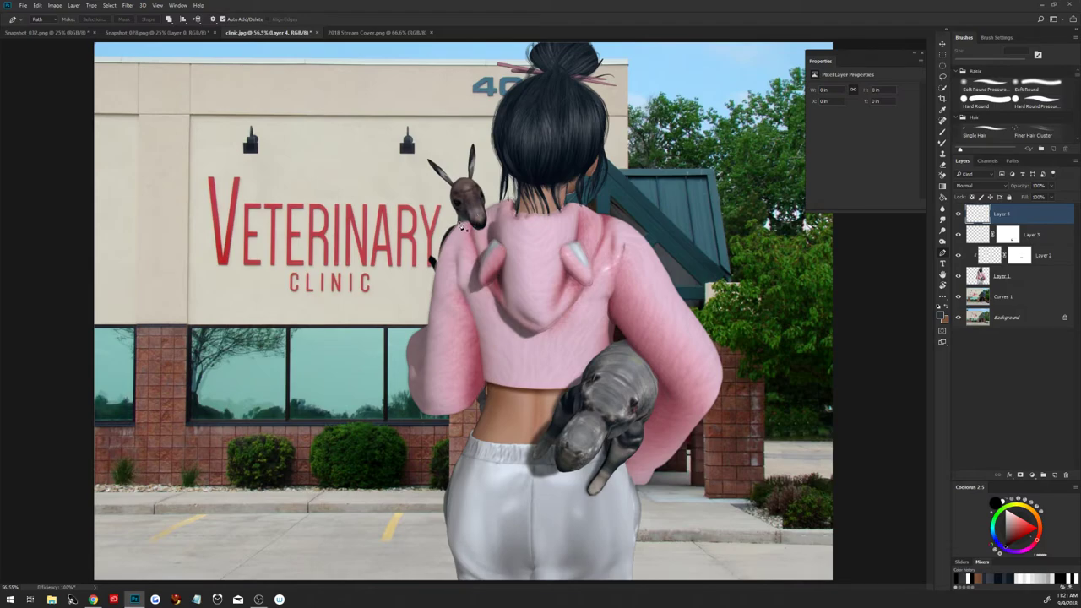
click(463, 227)
click(485, 226)
click(484, 201)
click(492, 206)
click(472, 278)
right_click(474, 246)
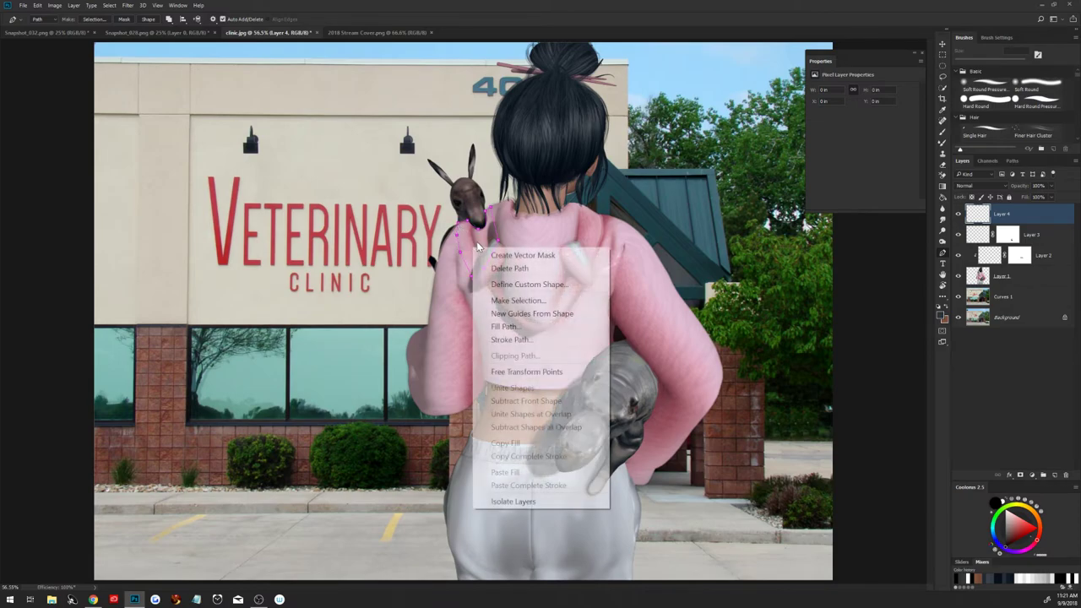
click(553, 301)
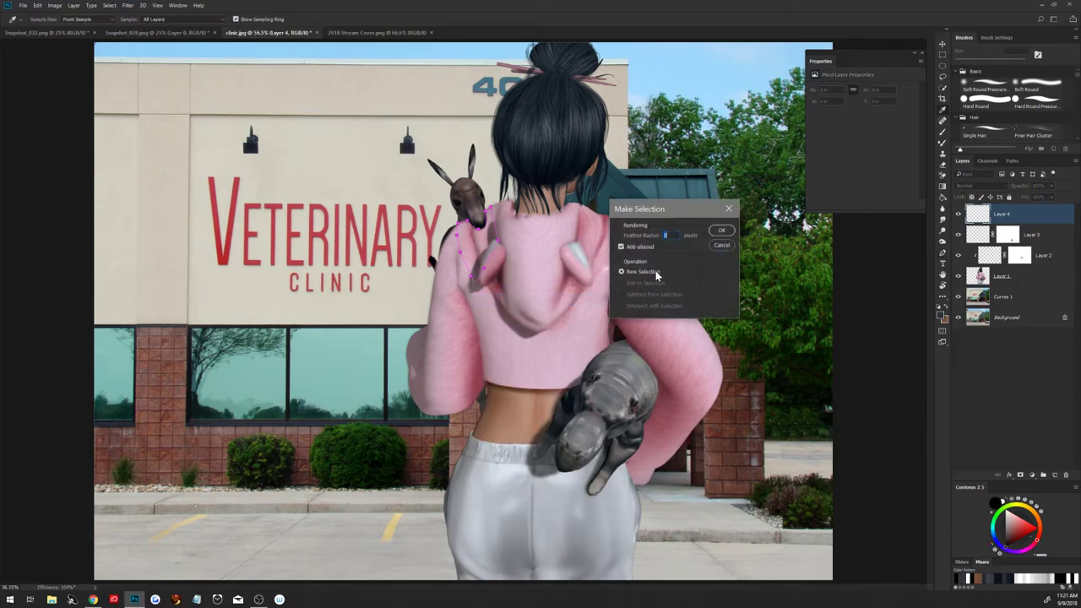
click(721, 234)
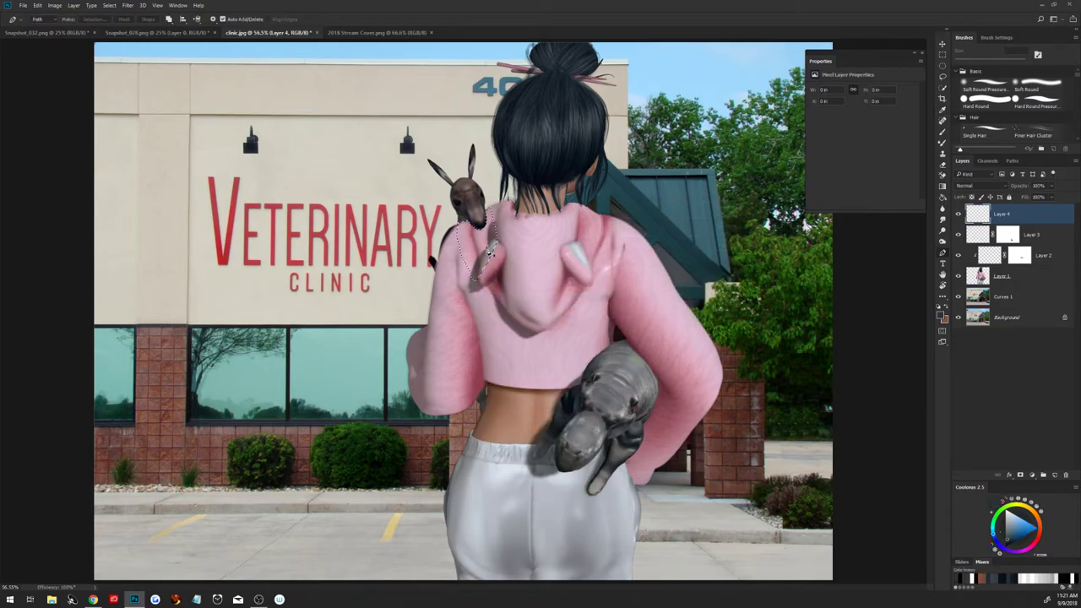
Add pink shade on Layer 4, set it to Multiply, then deselect and mask it.
key(b)
alt+click(575, 279)
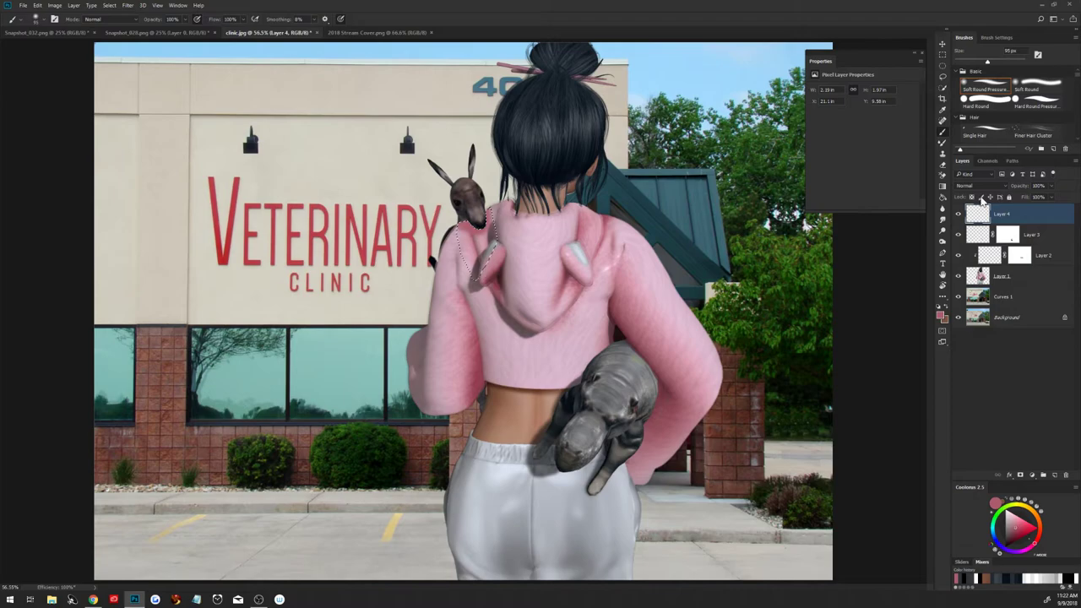
click(983, 188)
click(980, 218)
key(ctrl+d)
click(1021, 475)
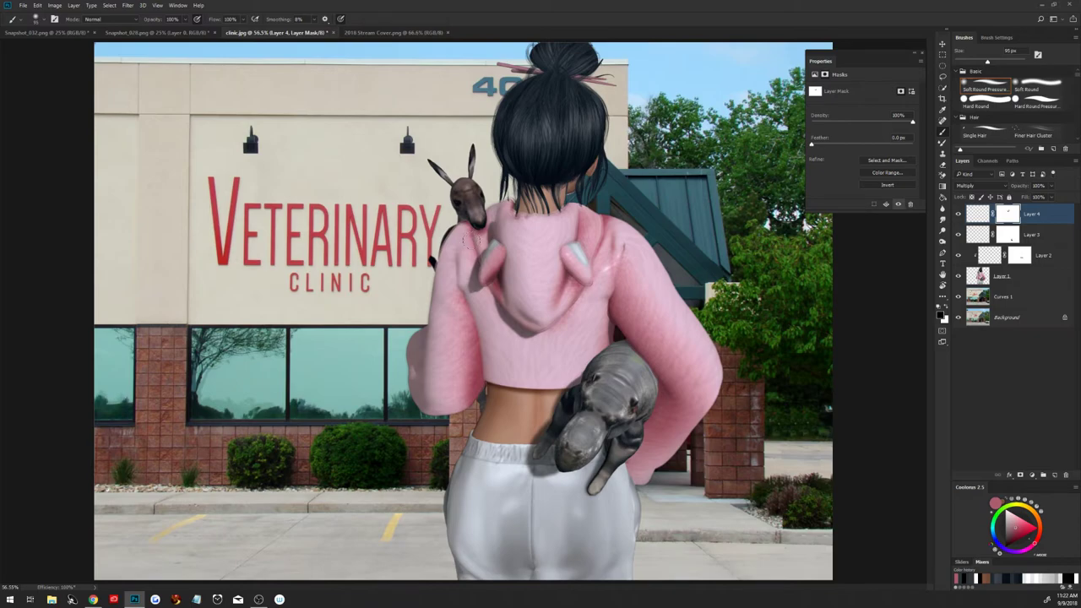
click(480, 233)
key(x)
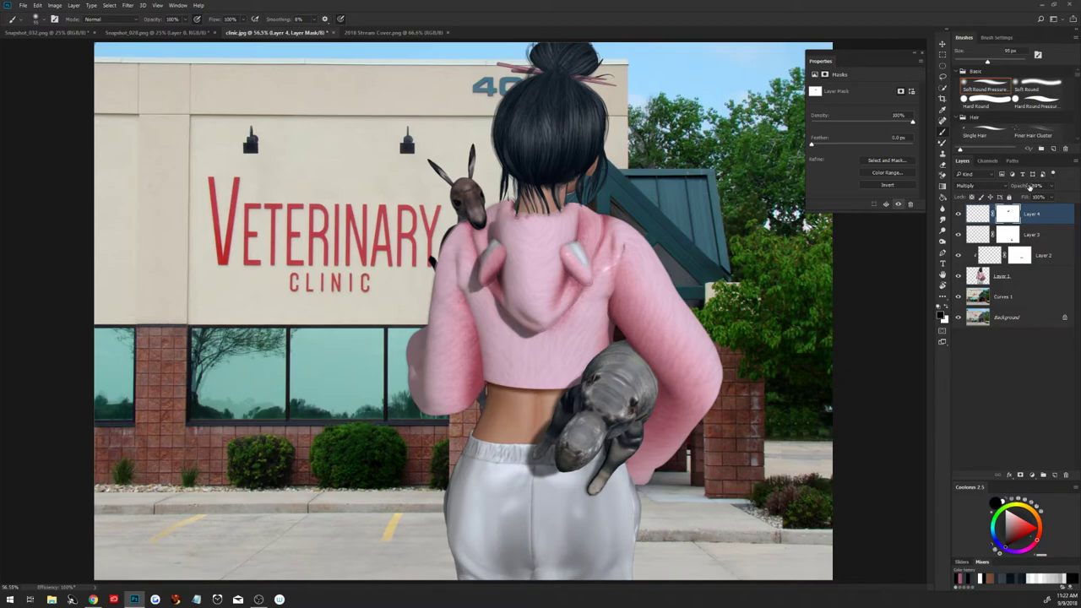
Add Layer 5 and pen-outline the hair-to-hood edge as a selection.
click(1055, 475)
key(x)
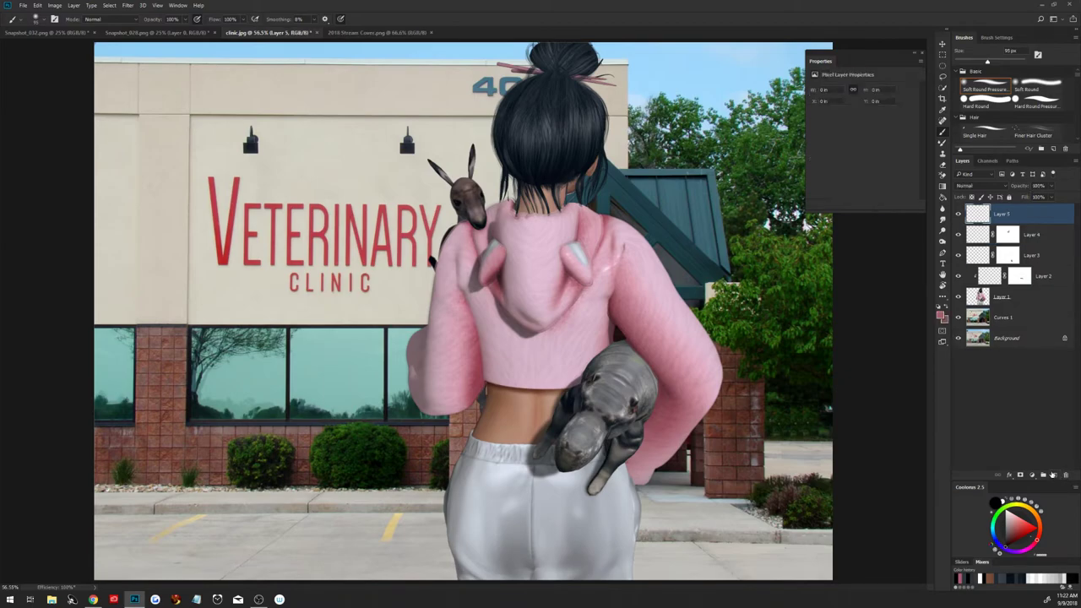
key(p)
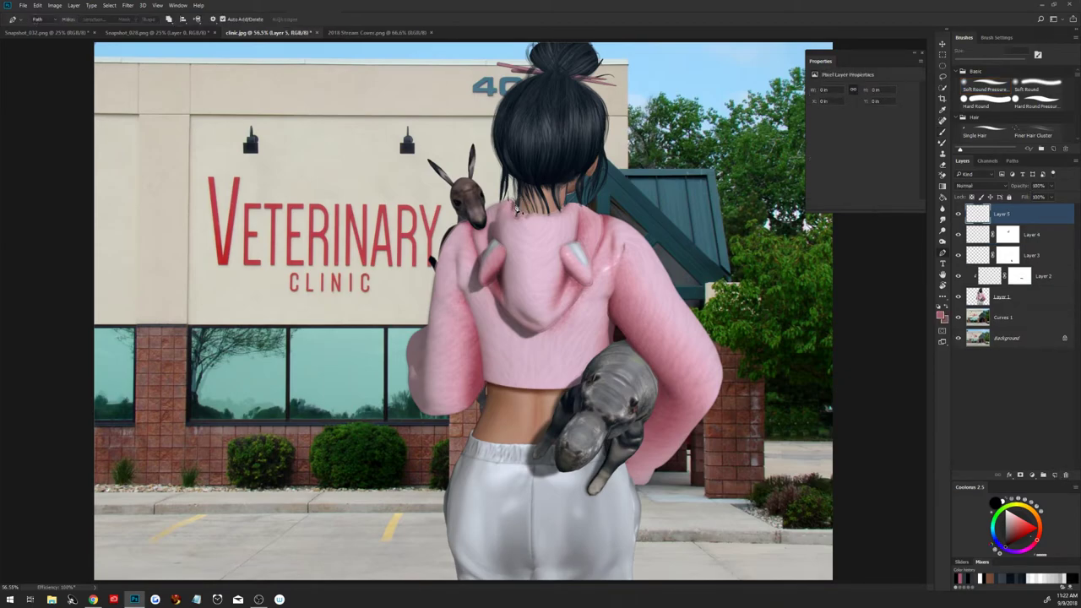
click(515, 207)
click(548, 216)
click(563, 205)
click(512, 180)
click(516, 208)
right_click(543, 197)
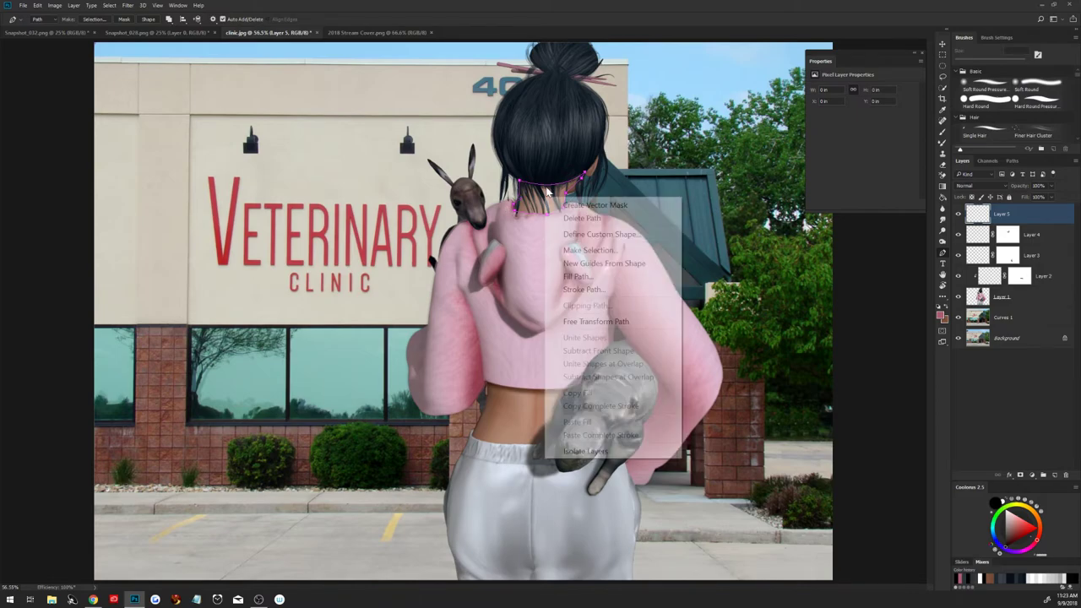
click(624, 249)
click(722, 230)
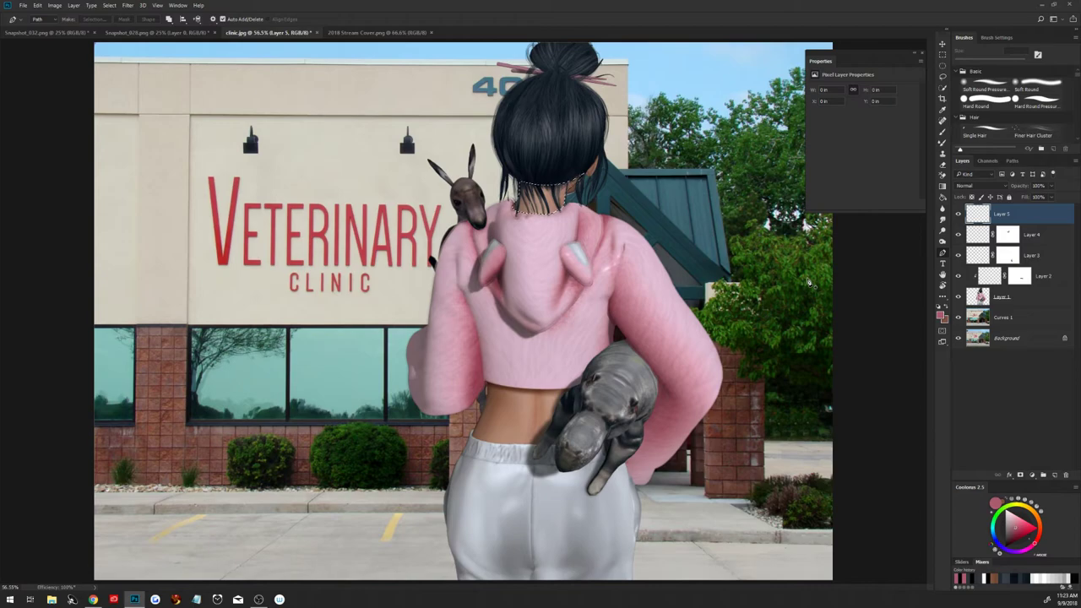
Sample a dark brown from the hair and paint a shadow under it, then deselect.
key(b)
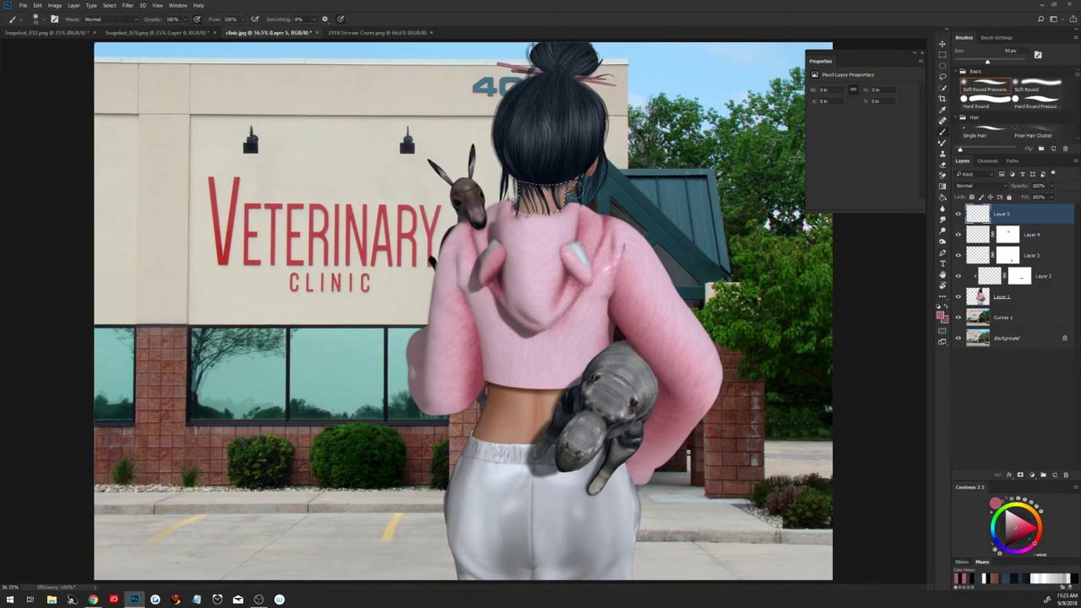
alt+click(575, 190)
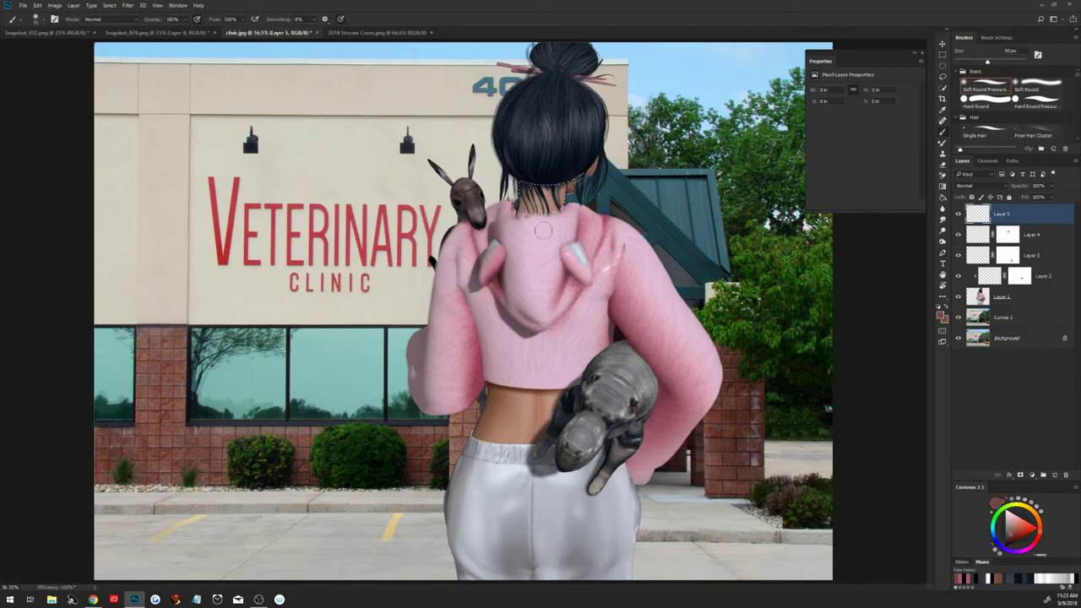
drag(530, 221, 498, 203)
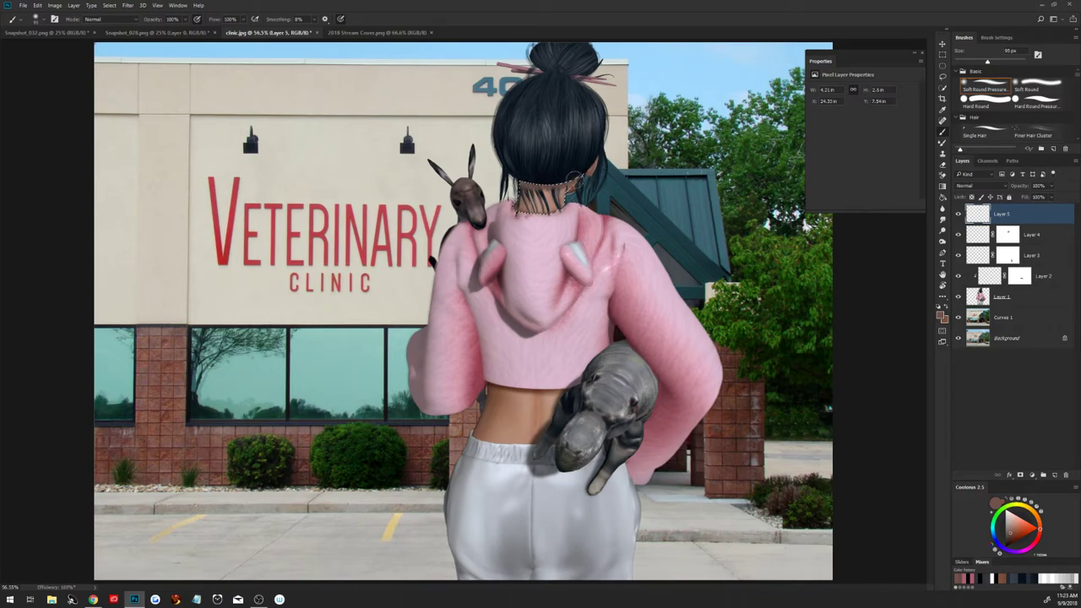
key(ctrl+d)
Set Layer 5 to Multiply at 62% with a layer mask, and hide the avatar to check.
click(995, 186)
click(983, 222)
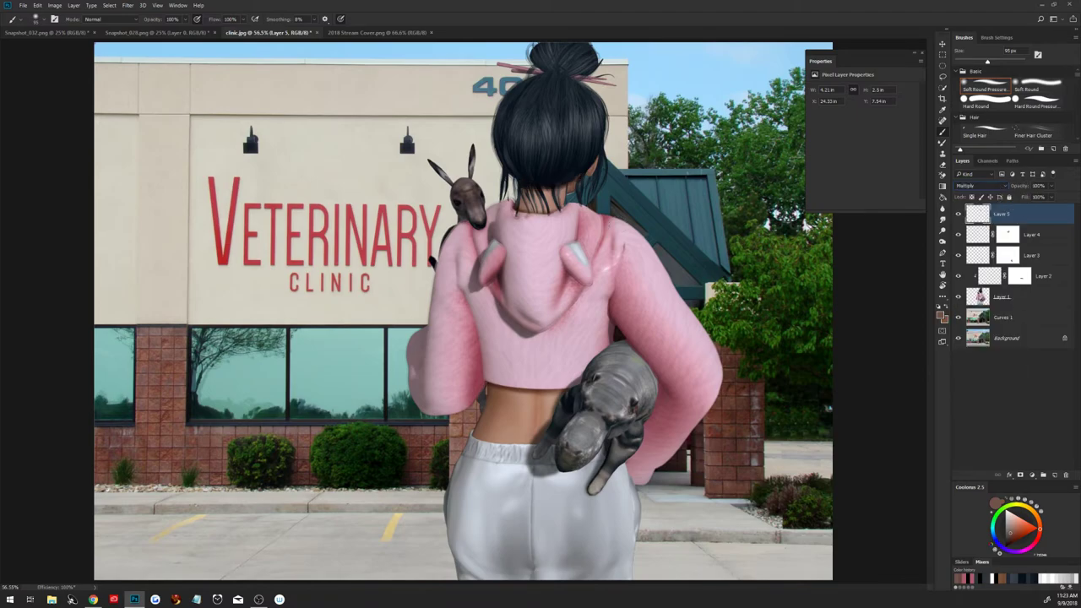
drag(1025, 187, 1028, 193)
click(1020, 475)
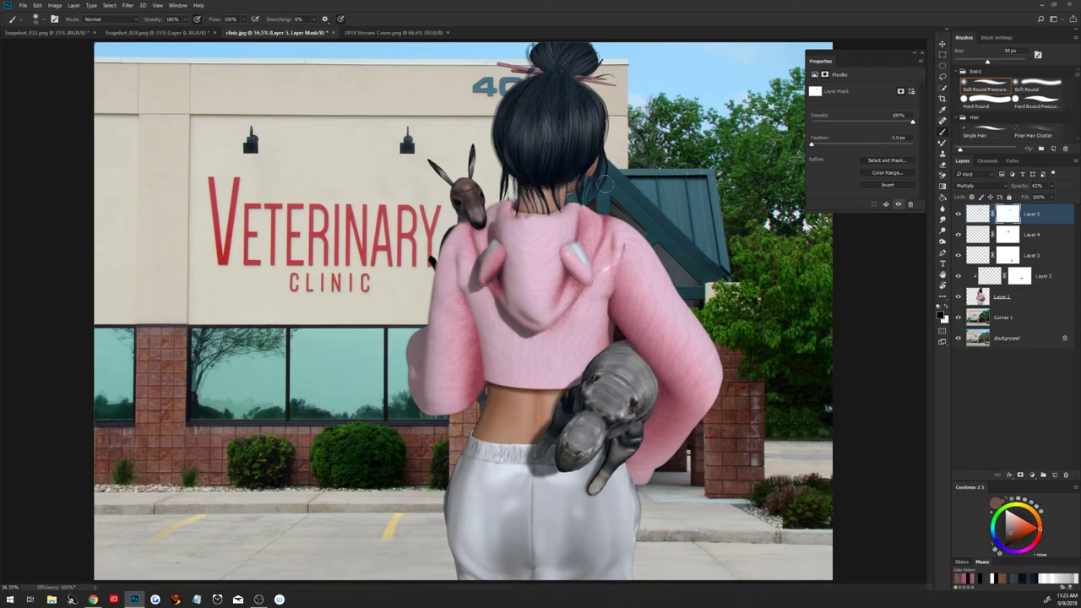
click(958, 297)
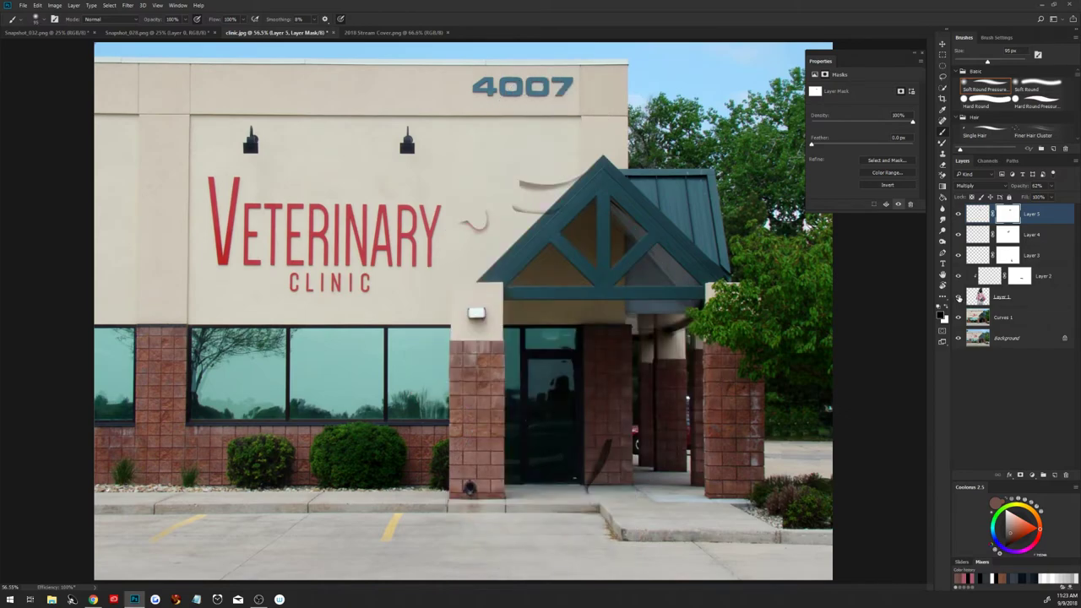
Show Layer 1 and erase the thin light fringe along the neck with an 8 px eraser.
click(959, 297)
click(979, 301)
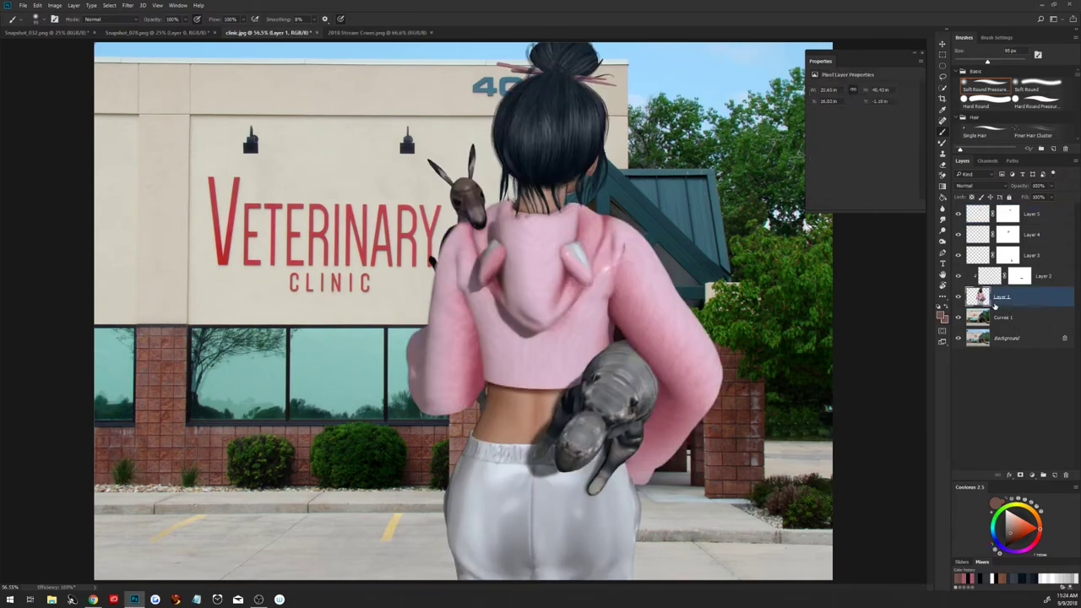
click(943, 166)
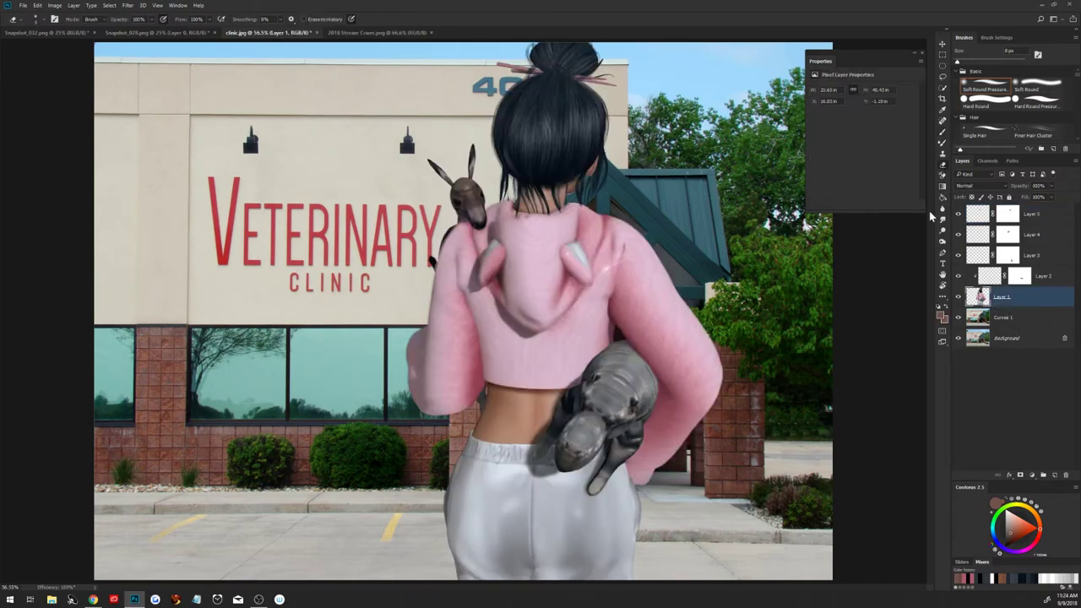
key(z)
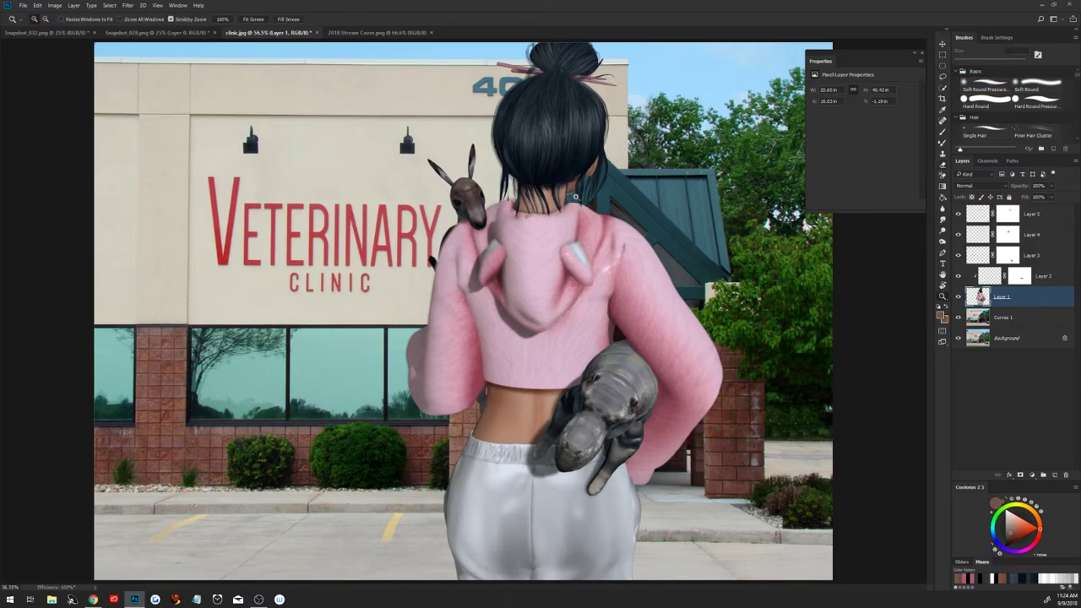
mouse_move(579, 196)
mouse_down()
mouse_move(650, 253)
mouse_move(556, 196)
mouse_up()
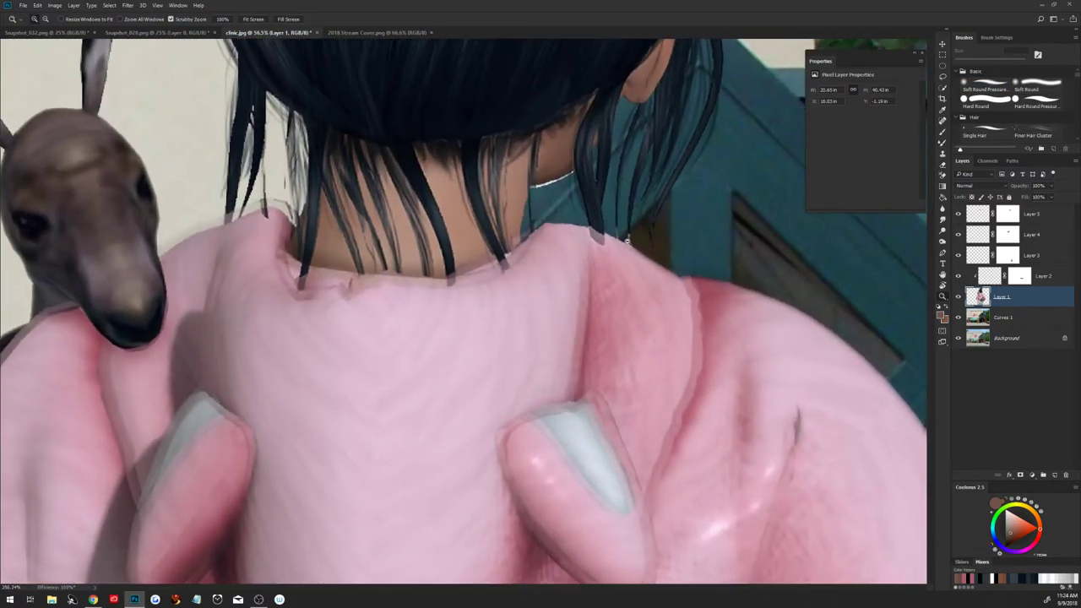
key(e)
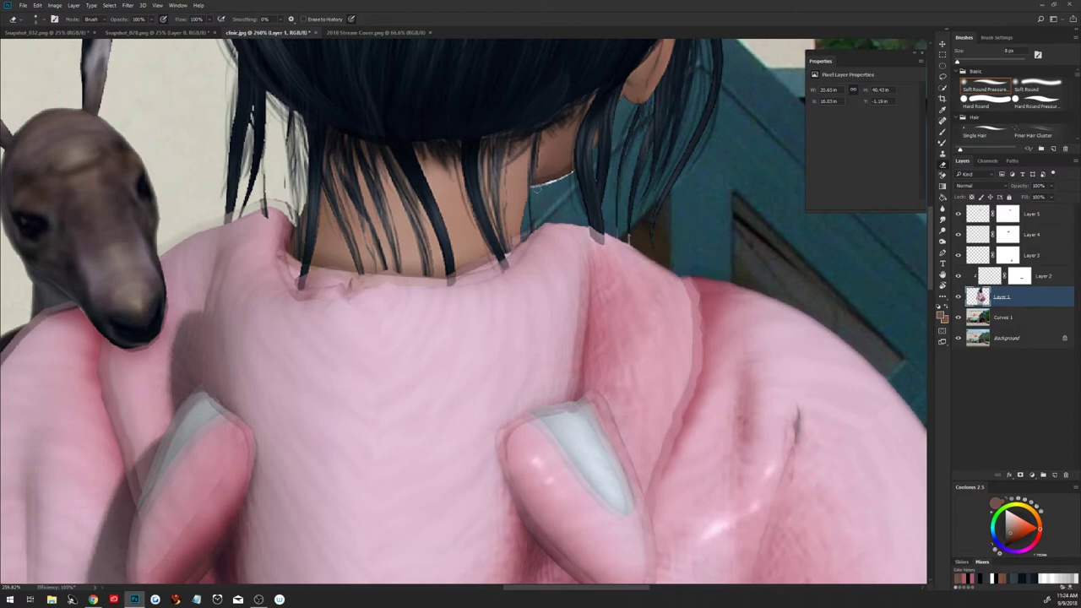
drag(530, 186, 571, 174)
Fit the whole composite on screen and switch to the web browser.
key(ctrl+0)
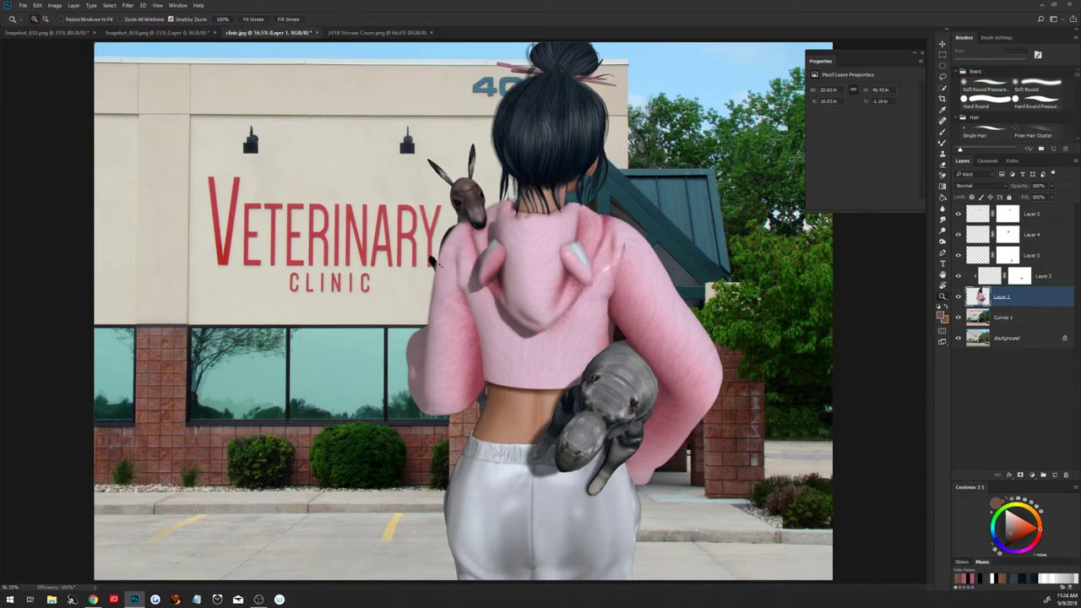
scroll(441, 266, up, 8)
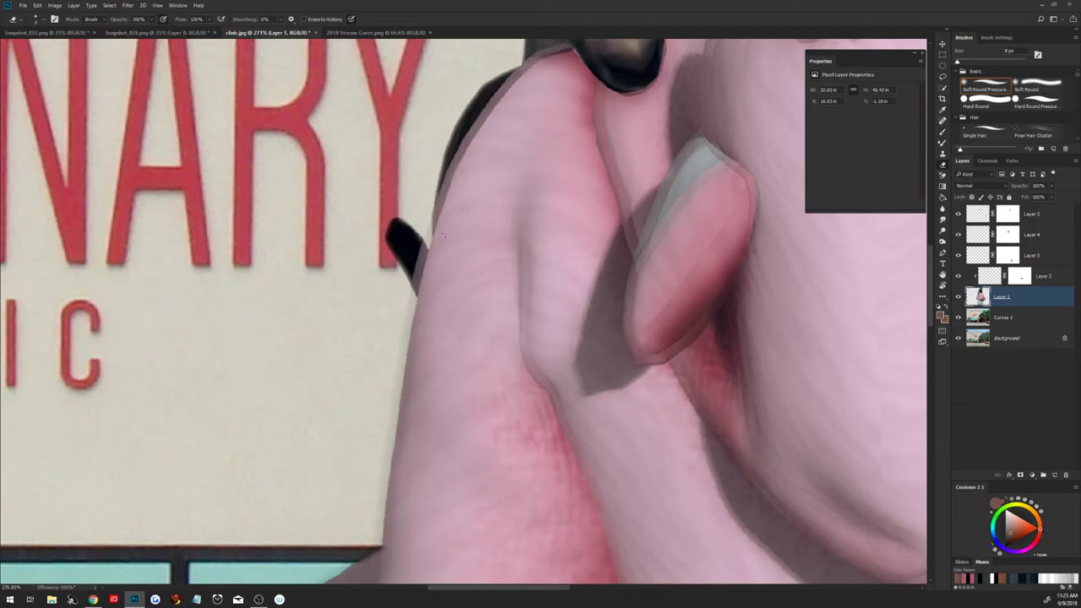
key(ctrl+0)
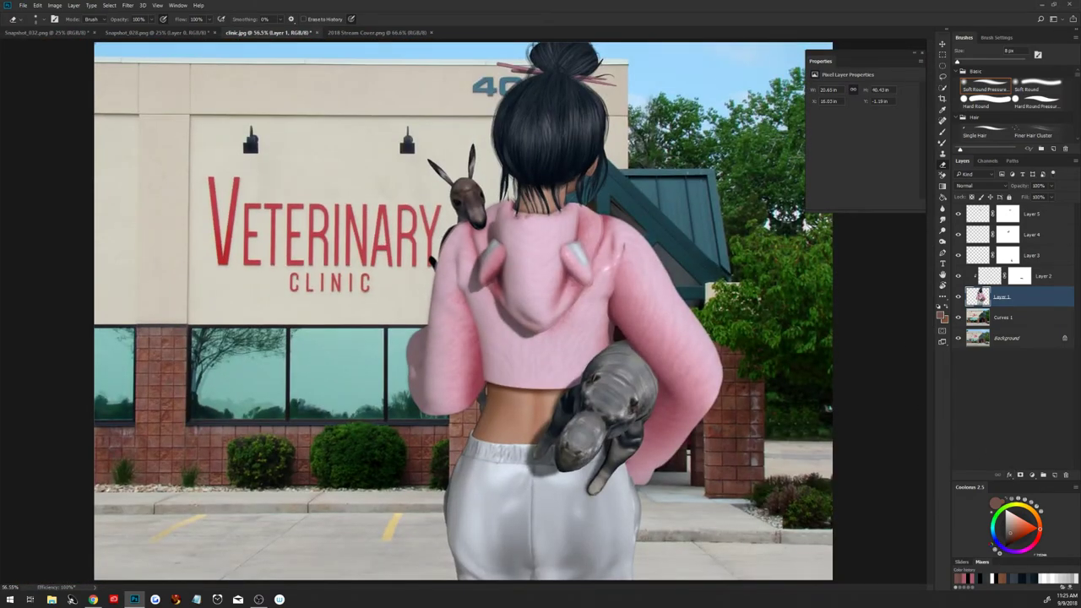
key(alt+Tab)
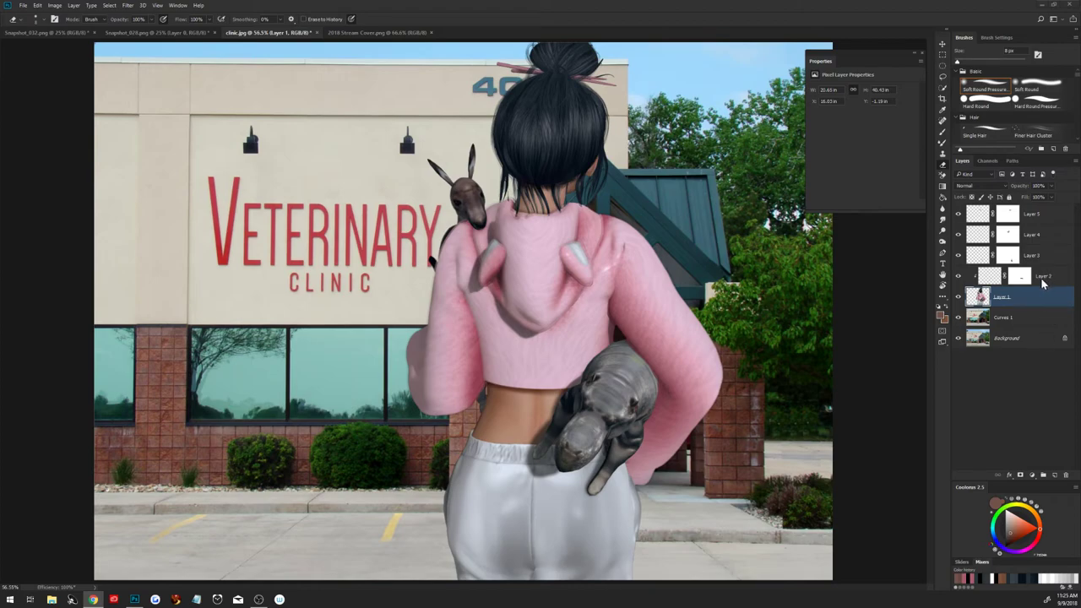
Add a Levels adjustment above Layer 1 at 13, 0.95, 248, then reset default colours.
click(1043, 282)
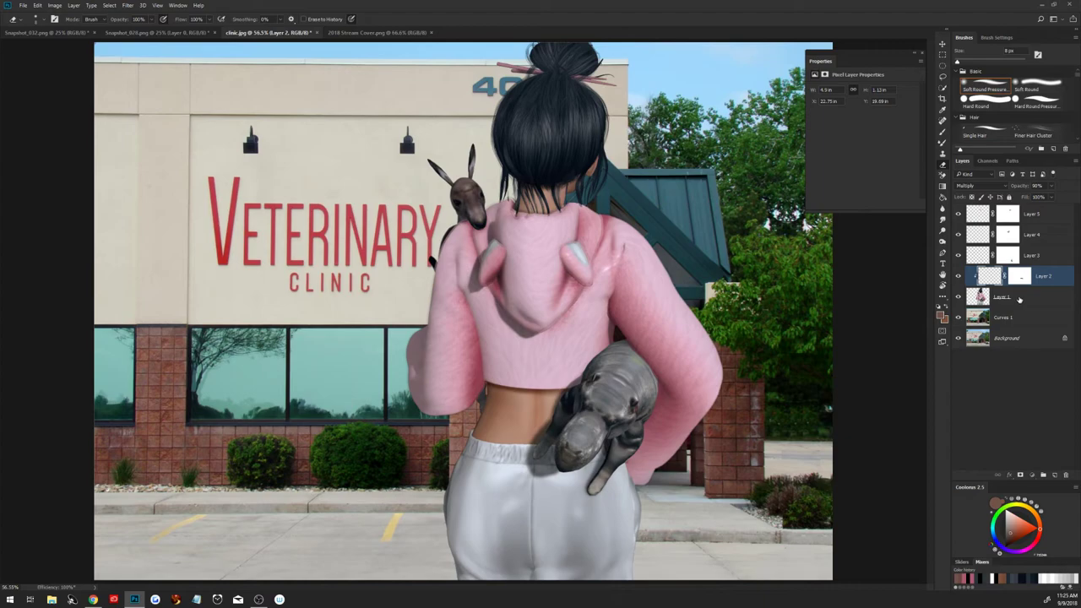
click(1019, 300)
click(1032, 475)
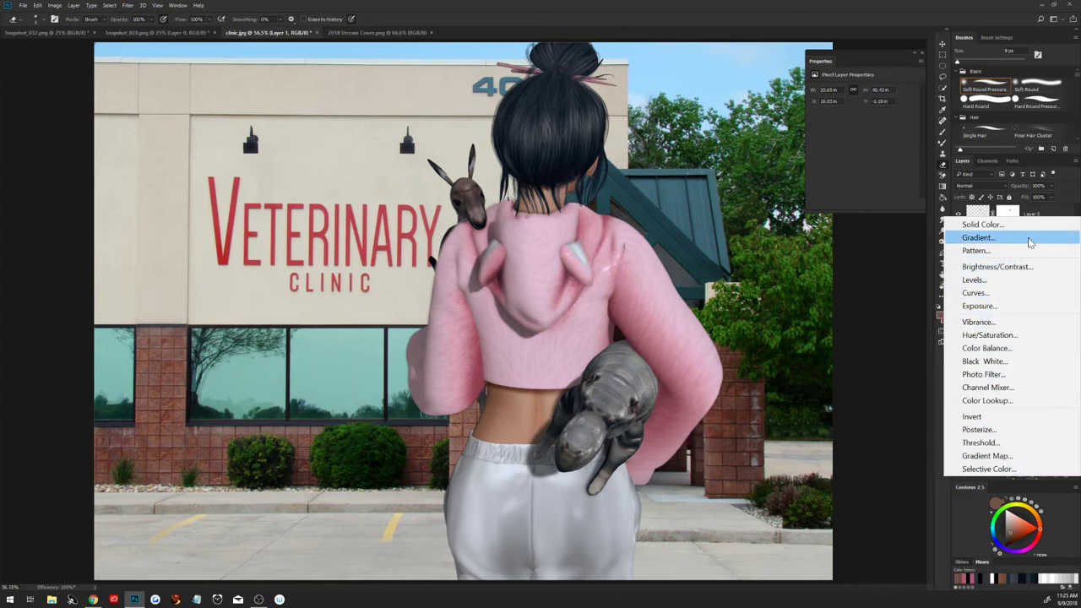
click(1011, 284)
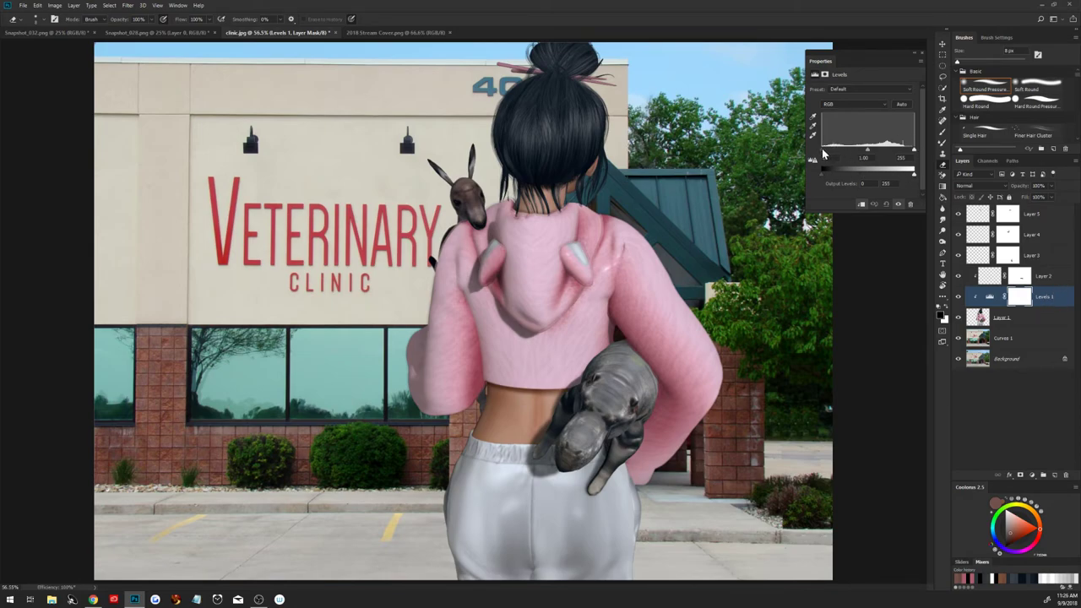
drag(823, 149, 825, 154)
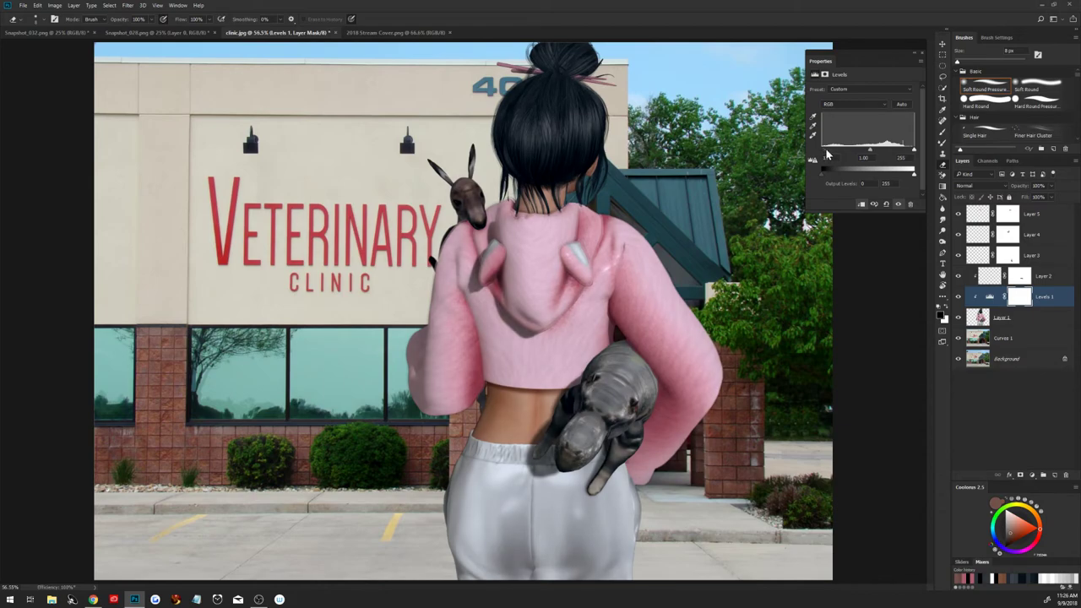
drag(869, 150, 911, 150)
click(1049, 218)
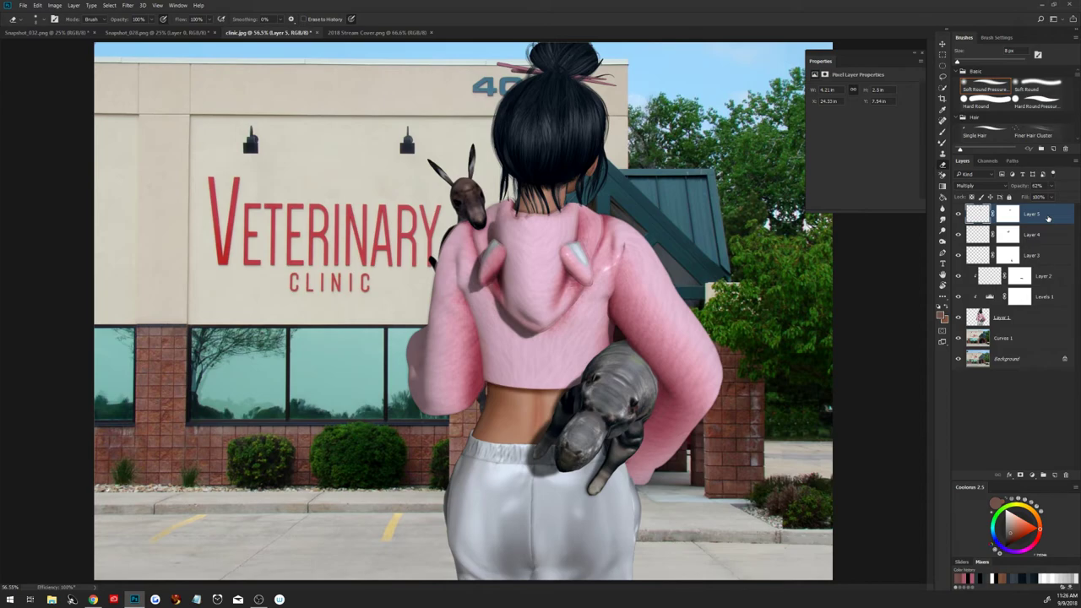
click(940, 307)
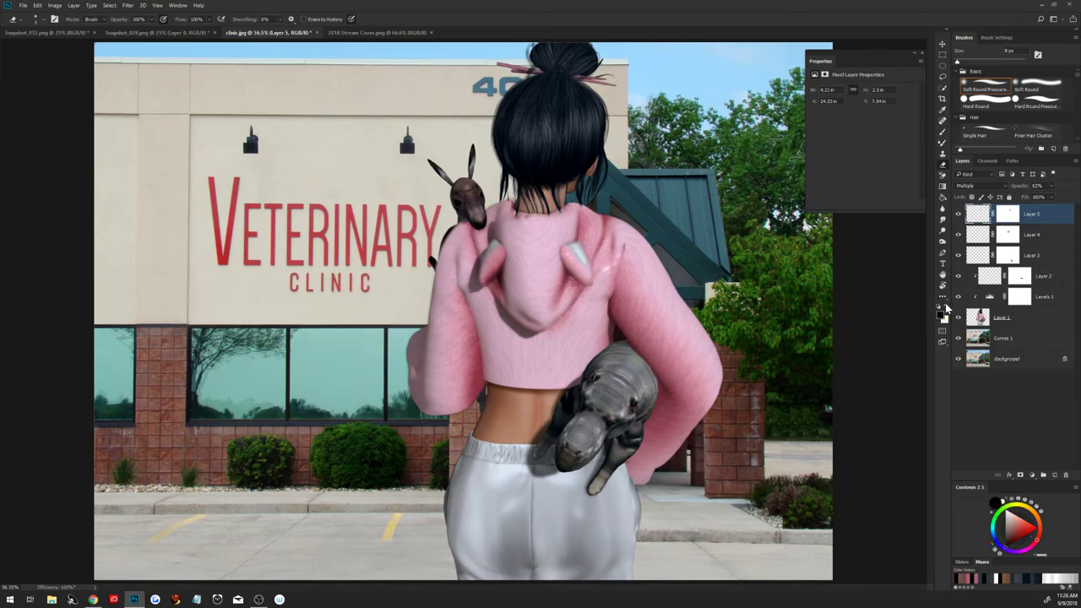
Combine Layers 5 through 1 into a smart object and rasterize it to pixels.
shift+click(1027, 325)
right_click(1028, 325)
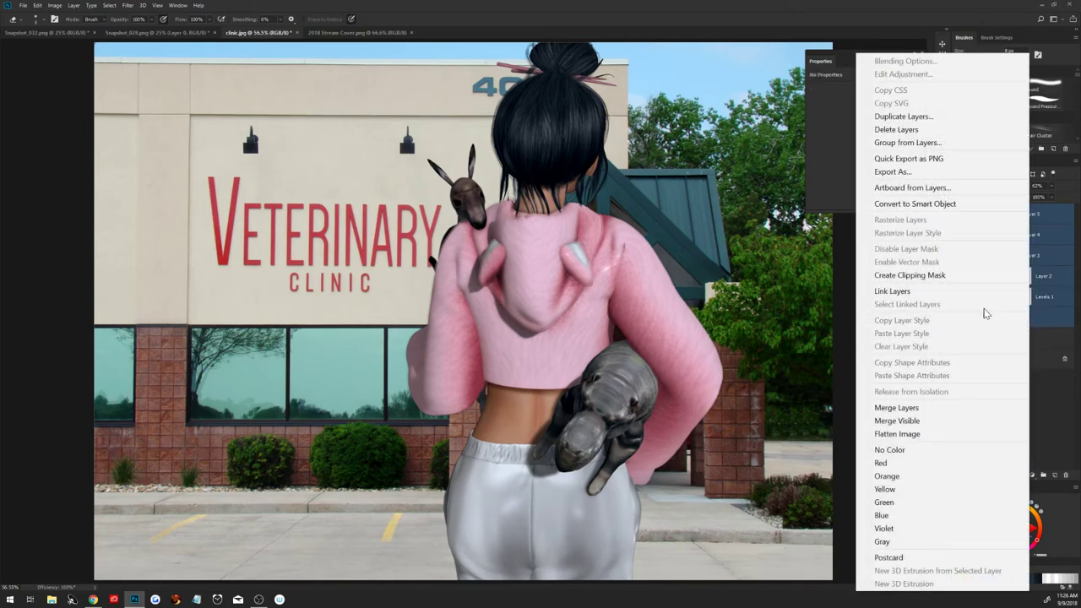
click(944, 208)
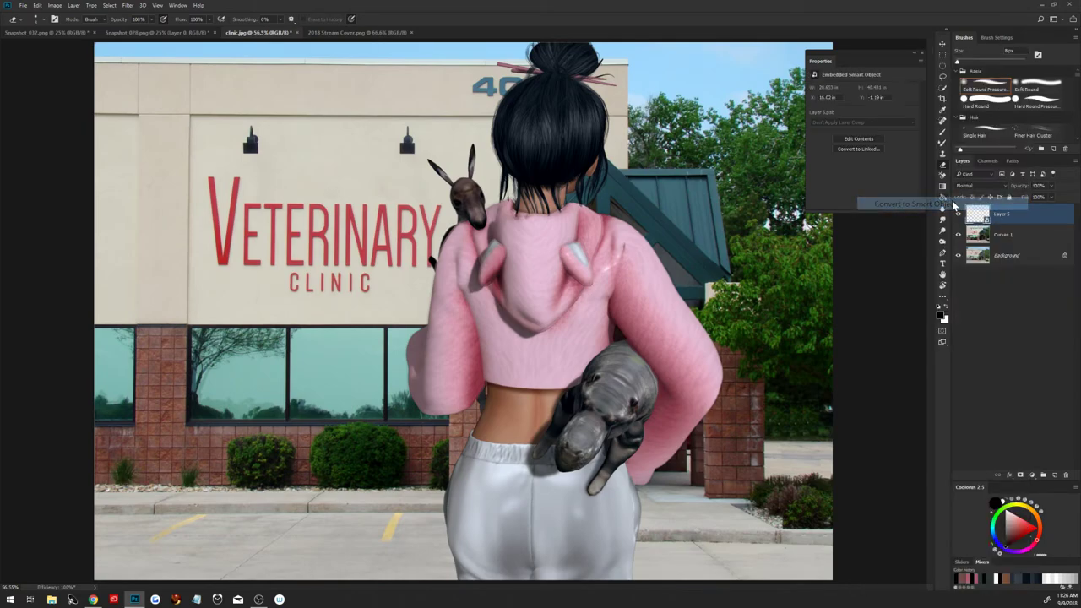
right_click(1037, 221)
click(975, 248)
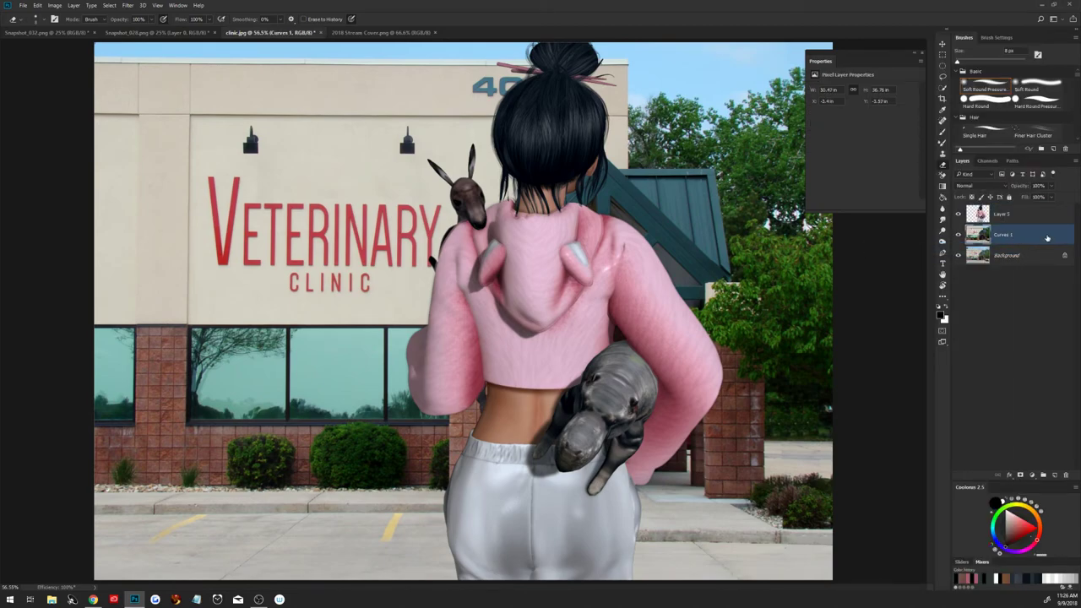
Duplicate the Curves 1 layer and zoom out to see the whole image.
mouse_move(1014, 235)
mouse_down()
mouse_move(1066, 451)
mouse_move(1055, 474)
mouse_up()
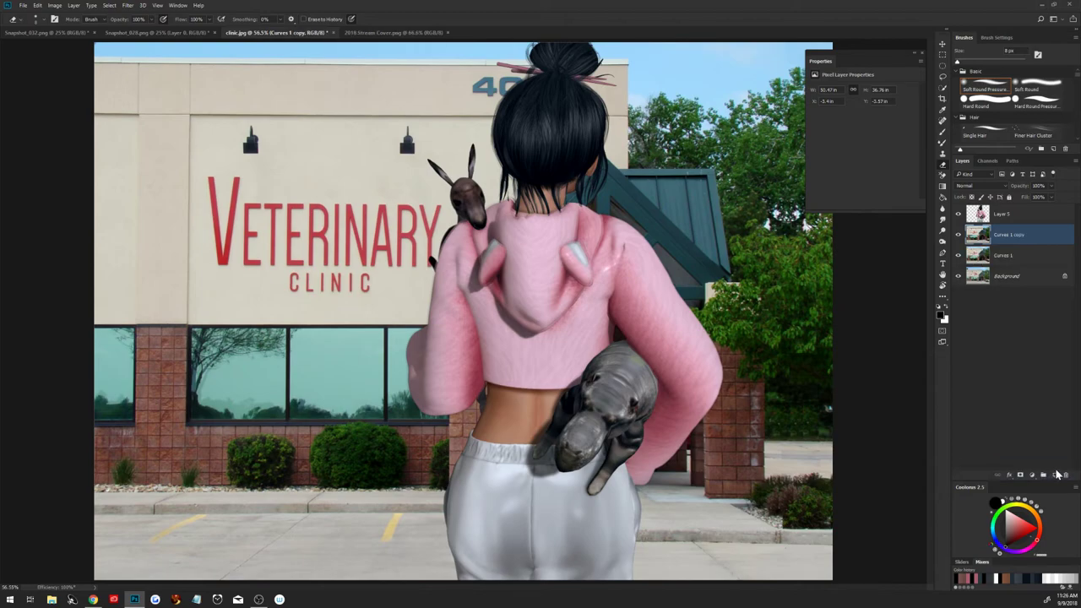
click(920, 52)
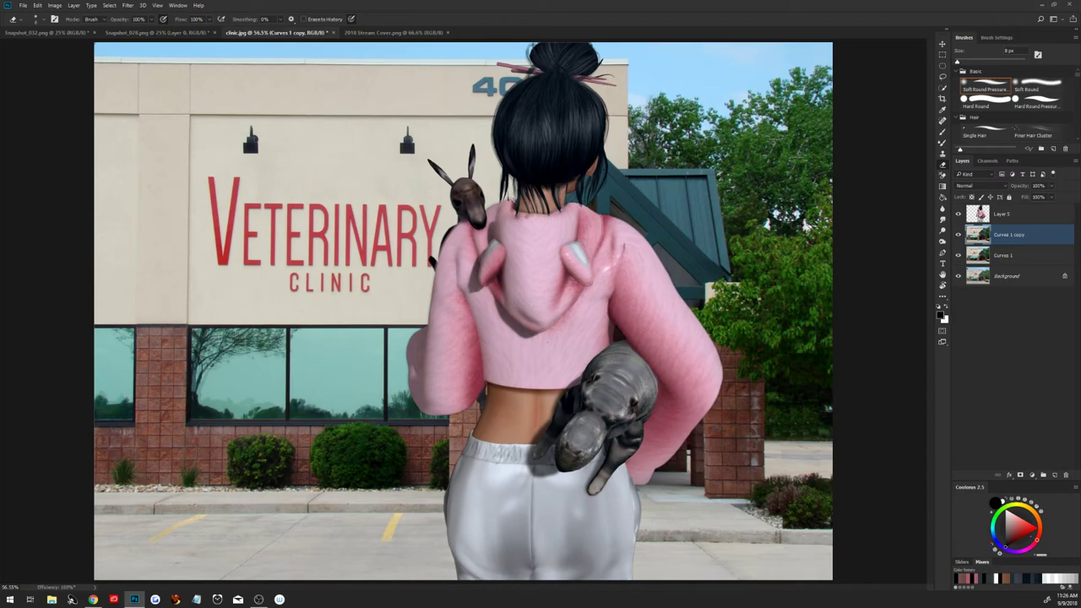
key(z)
mouse_move(517, 381)
mouse_down()
mouse_move(503, 370)
mouse_move(510, 356)
mouse_up()
Apply a Field Blur with 11.63% grain noise to the Curves 1 copy background.
key(b)
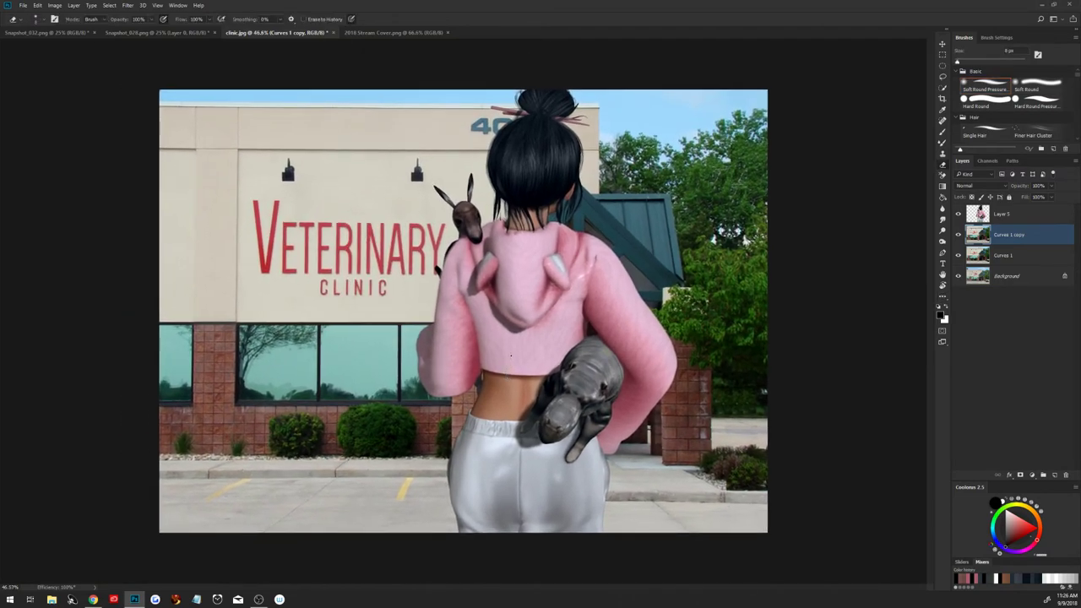
click(128, 5)
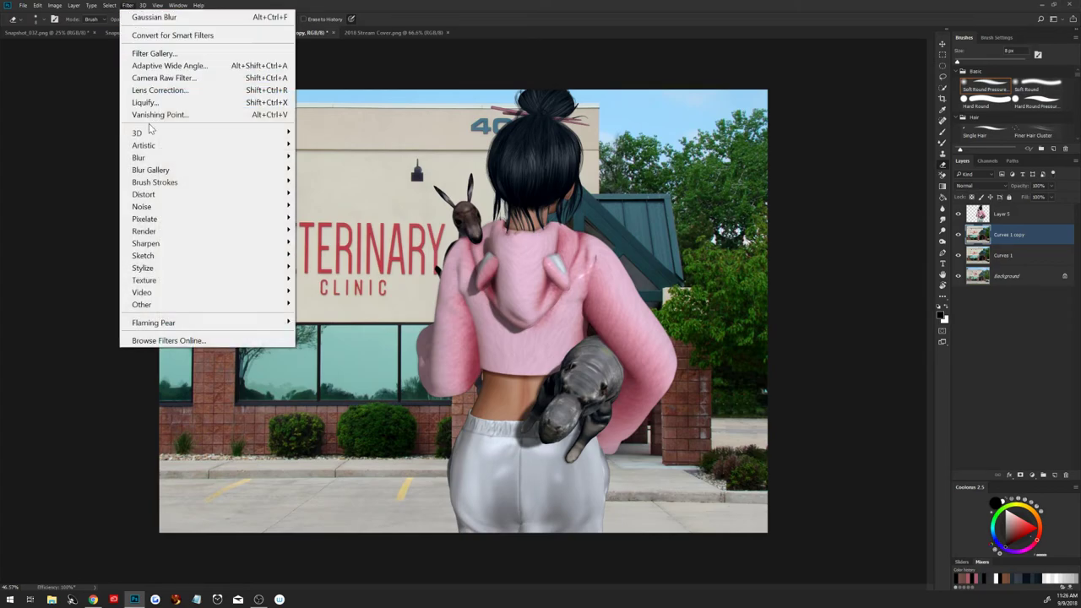
mouse_move(207, 170)
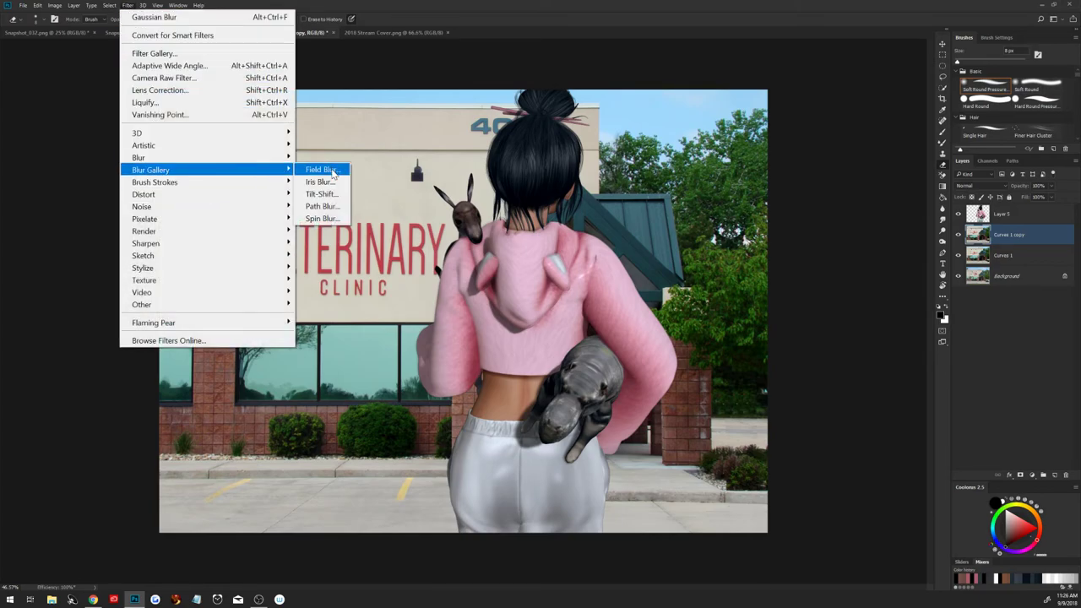
click(321, 169)
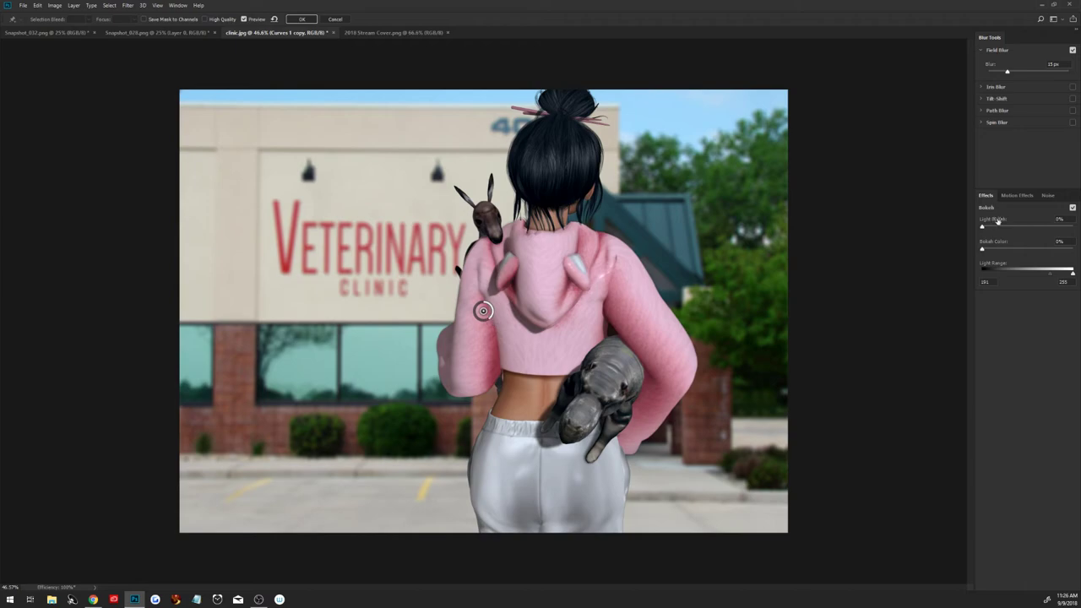
click(1048, 195)
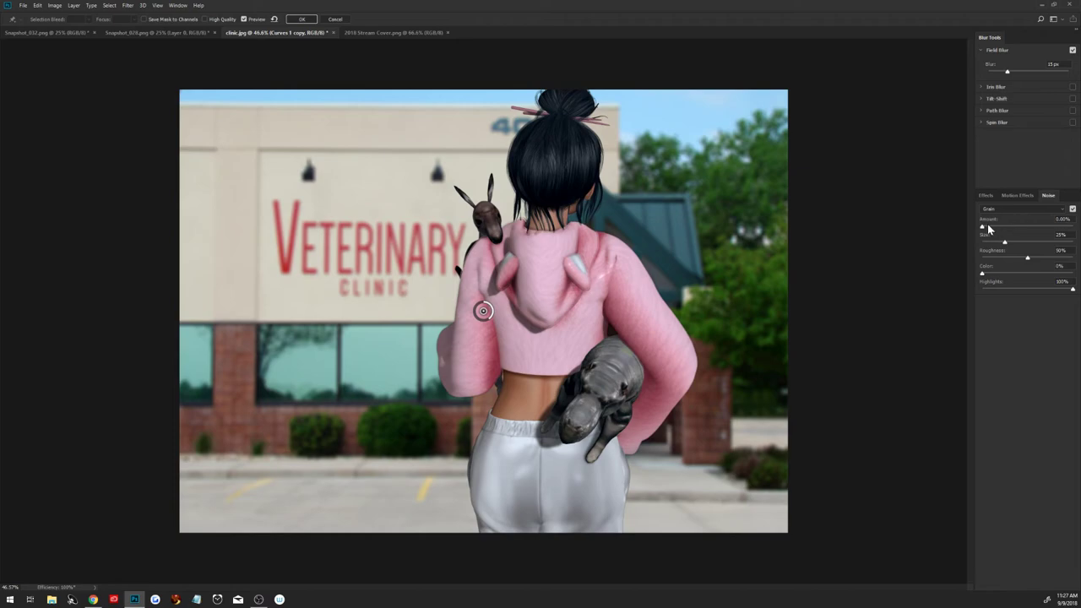
drag(983, 227, 989, 228)
drag(994, 229, 992, 230)
click(302, 19)
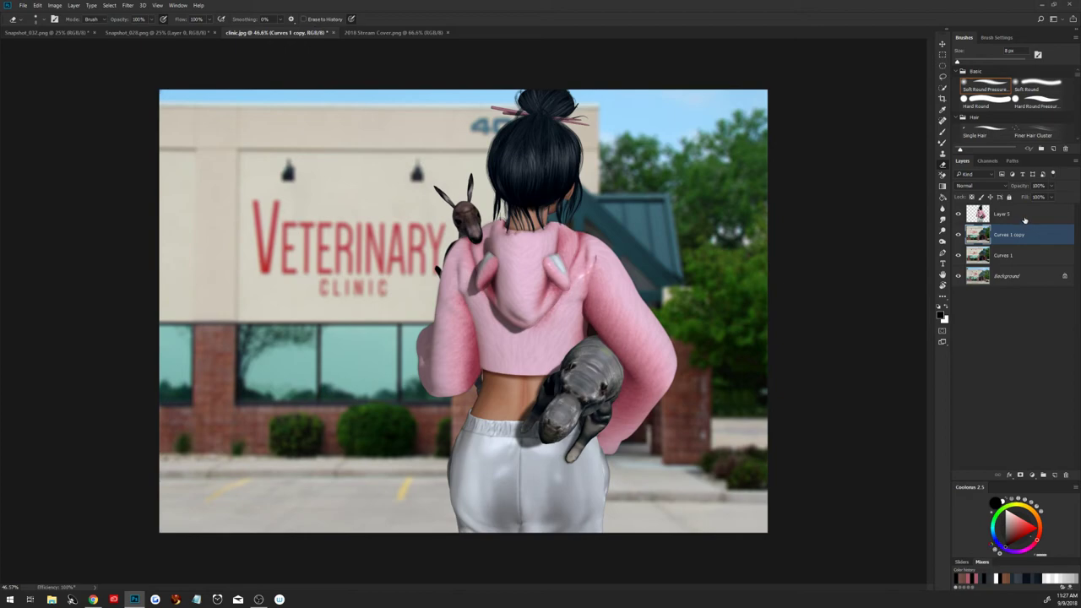
Stamp all visible layers into Layer 6 and duplicate it as Layer 6 copy.
click(1025, 217)
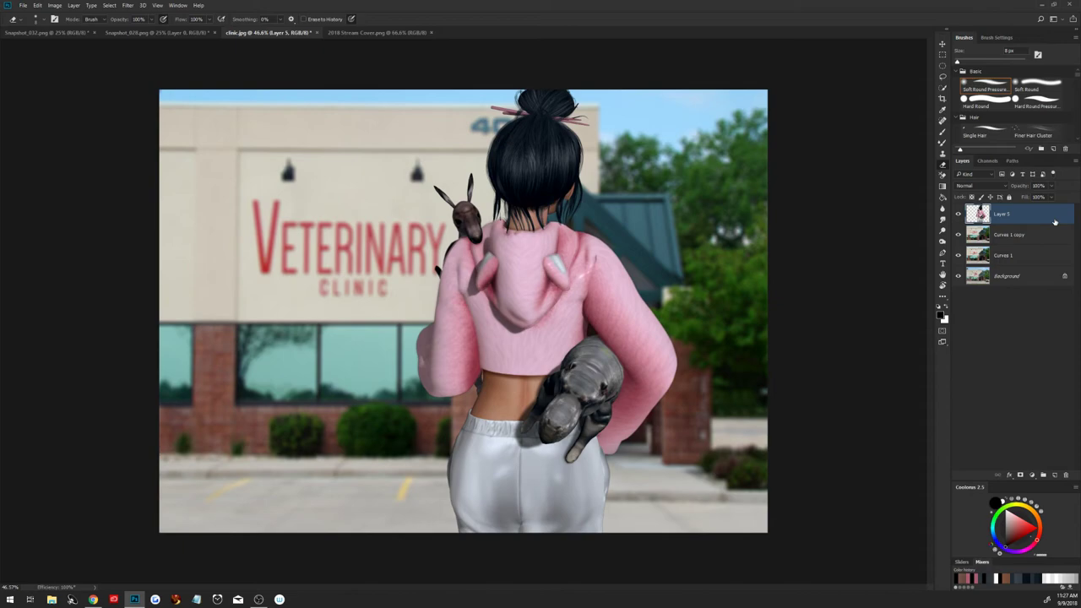
key(ctrl+shift+alt+e)
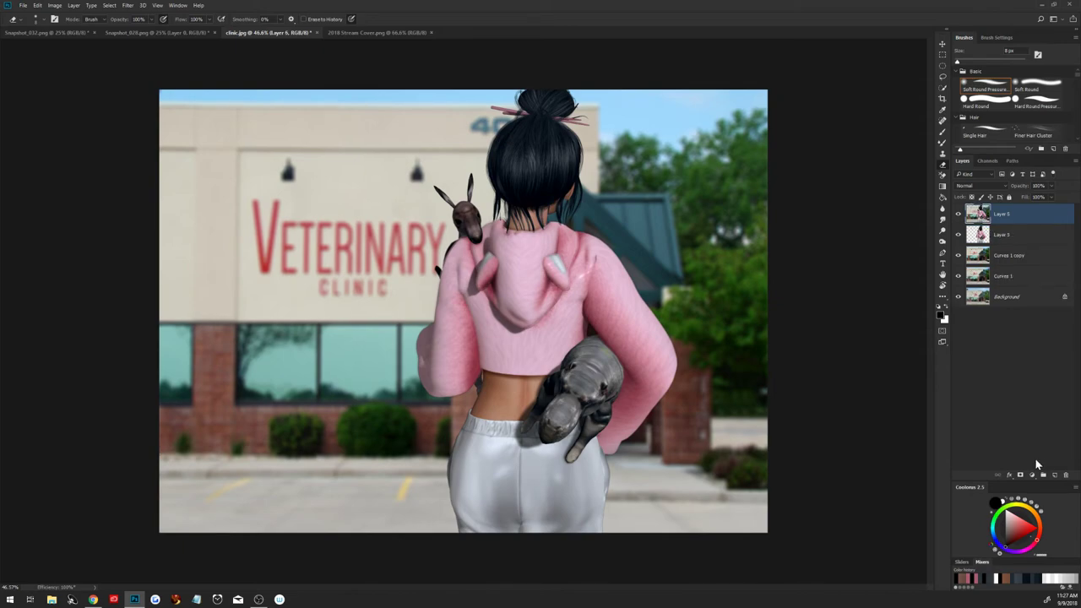
click(127, 5)
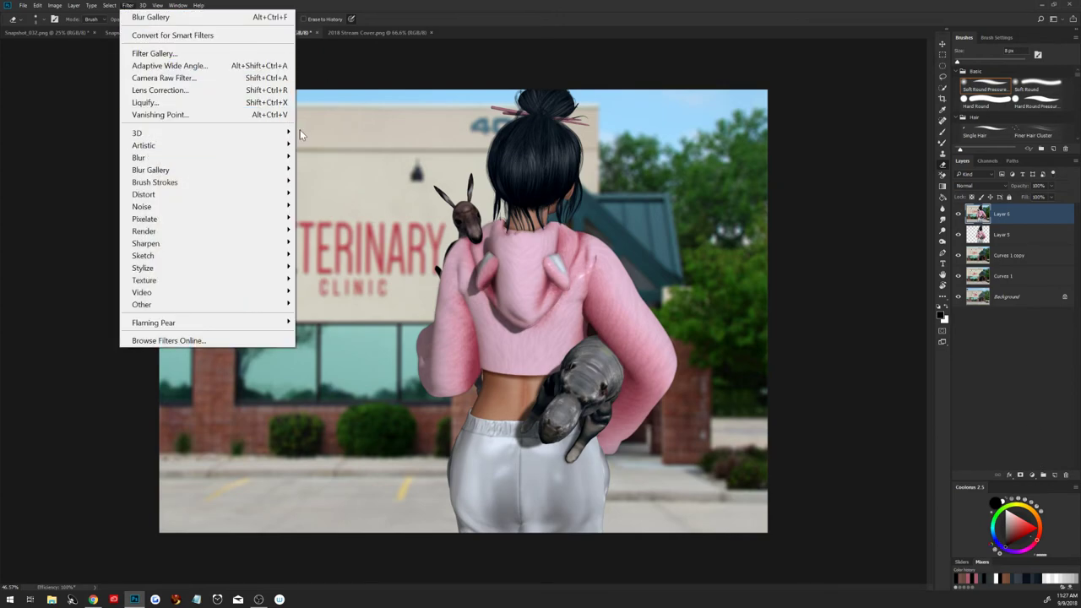
click(1032, 226)
drag(1026, 218, 1054, 475)
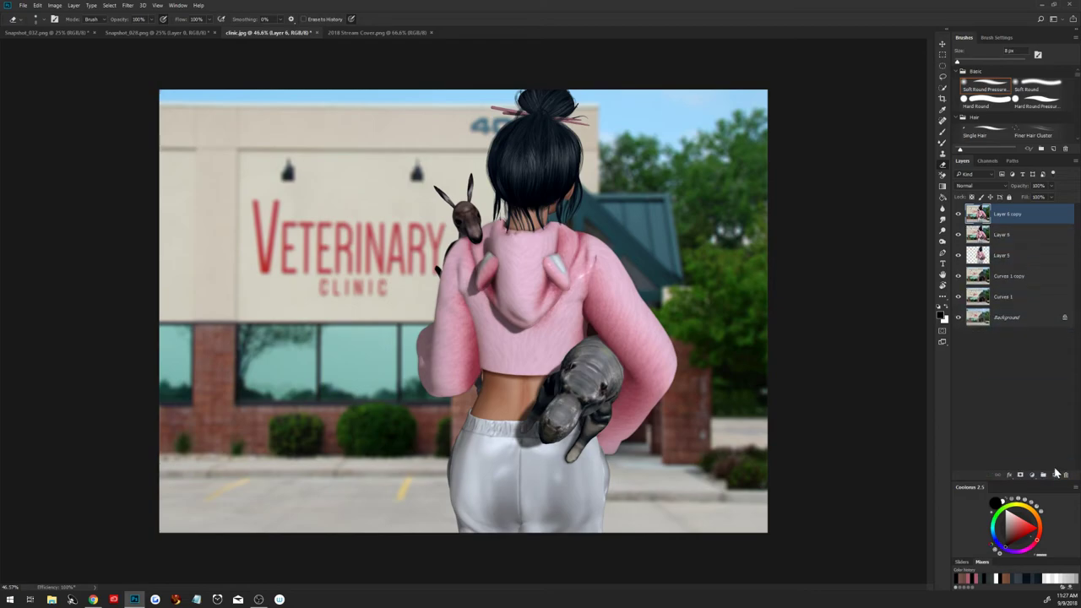
click(128, 5)
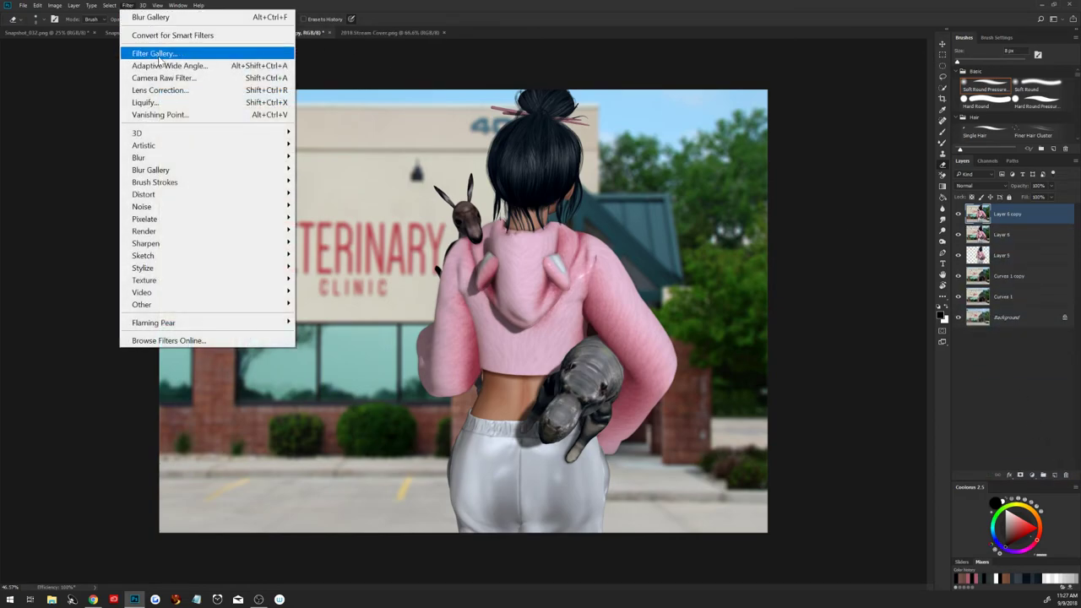
In Camera Raw, set highlights to -38, adjust blacks, raise contrast and set clarity +8.
click(190, 76)
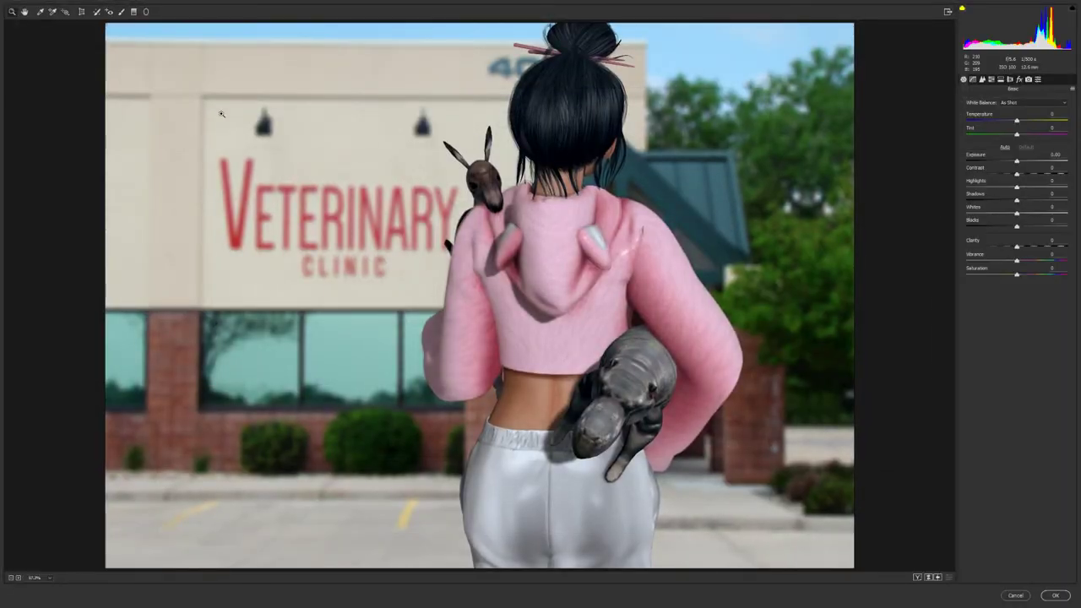
click(11, 578)
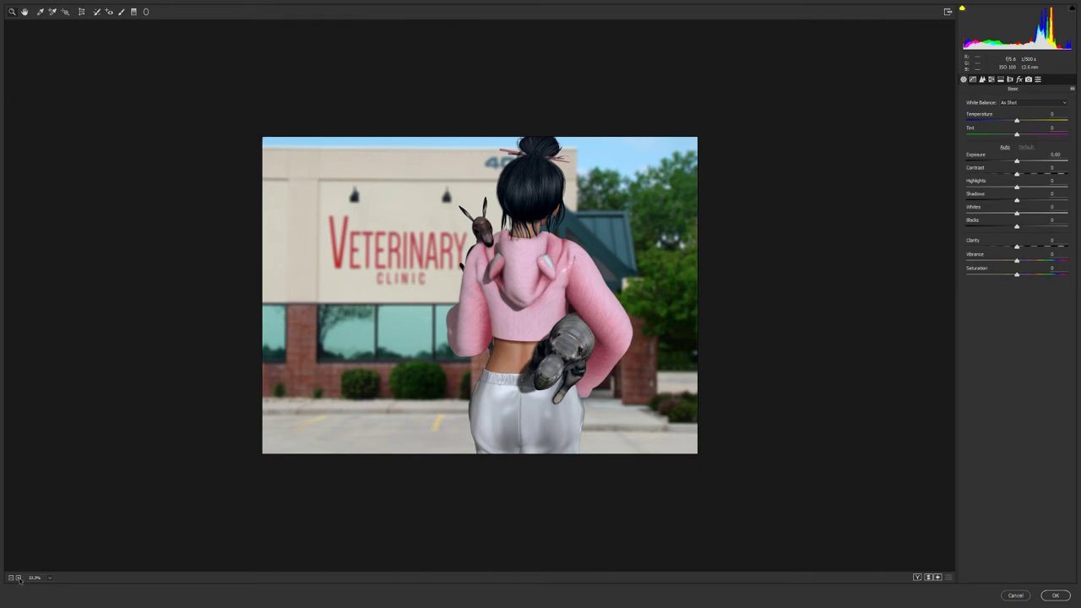
click(18, 578)
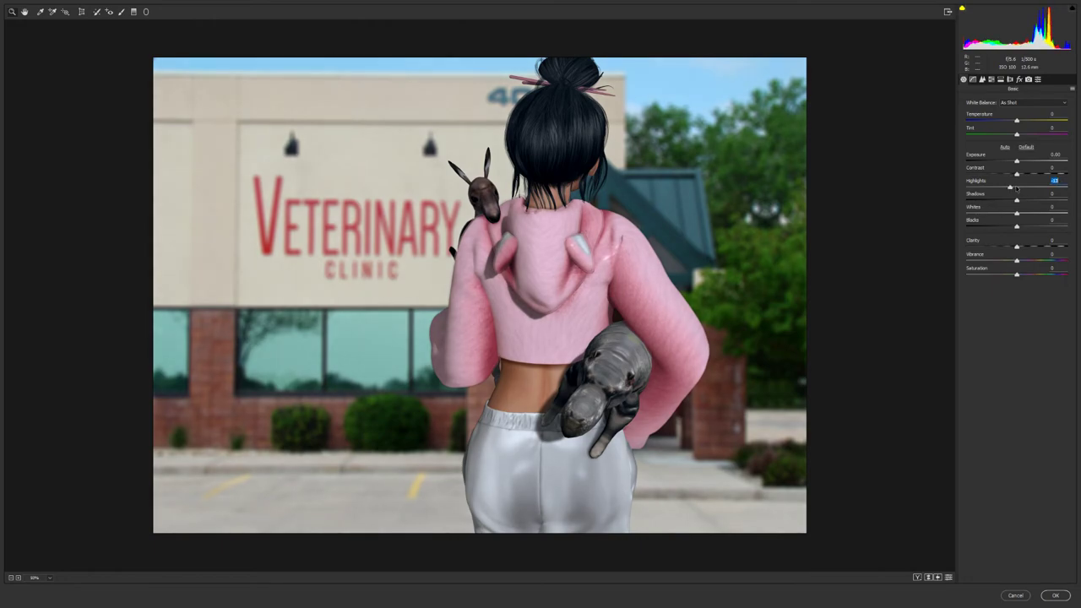
mouse_move(1017, 188)
mouse_down()
mouse_move(997, 189)
mouse_move(1024, 216)
mouse_up()
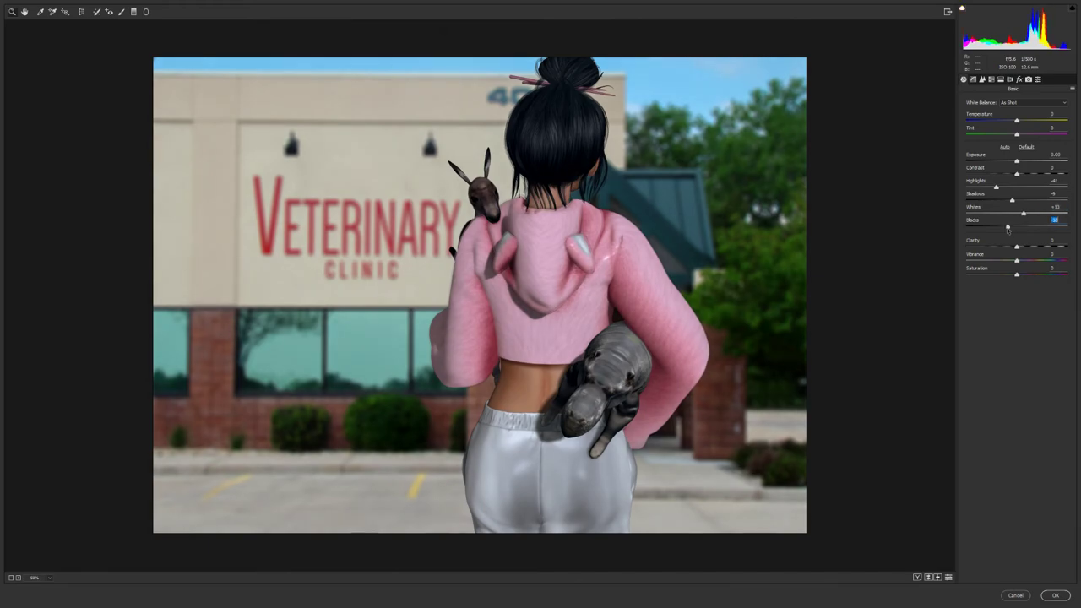
mouse_move(1017, 226)
mouse_down()
mouse_move(1011, 233)
mouse_move(1034, 231)
mouse_move(1021, 228)
mouse_move(1015, 263)
mouse_up()
click(1017, 261)
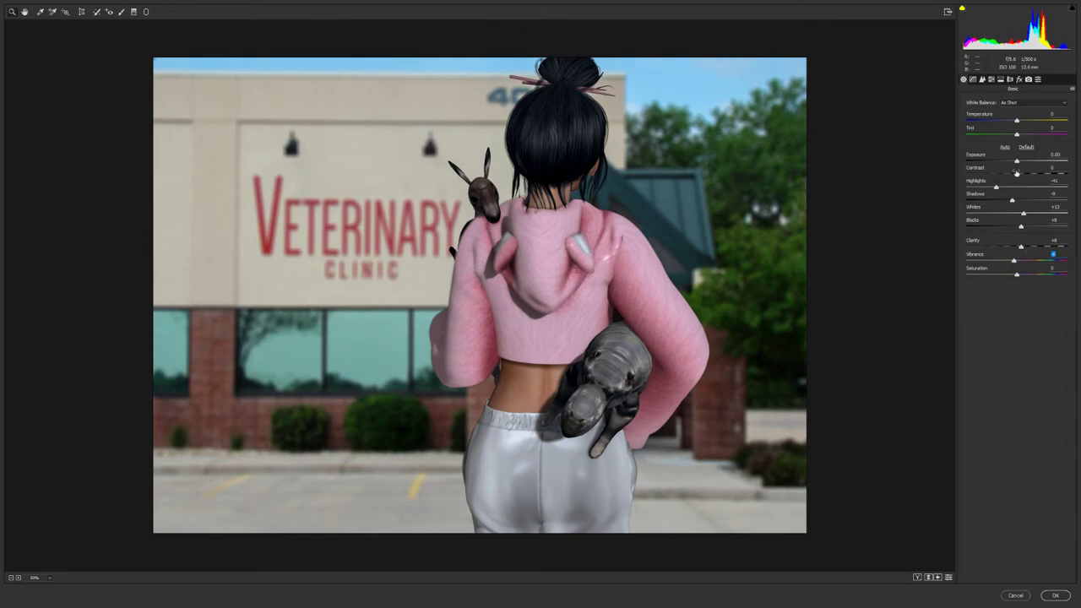
mouse_move(1016, 175)
mouse_down()
mouse_move(1009, 203)
mouse_move(1021, 202)
mouse_up()
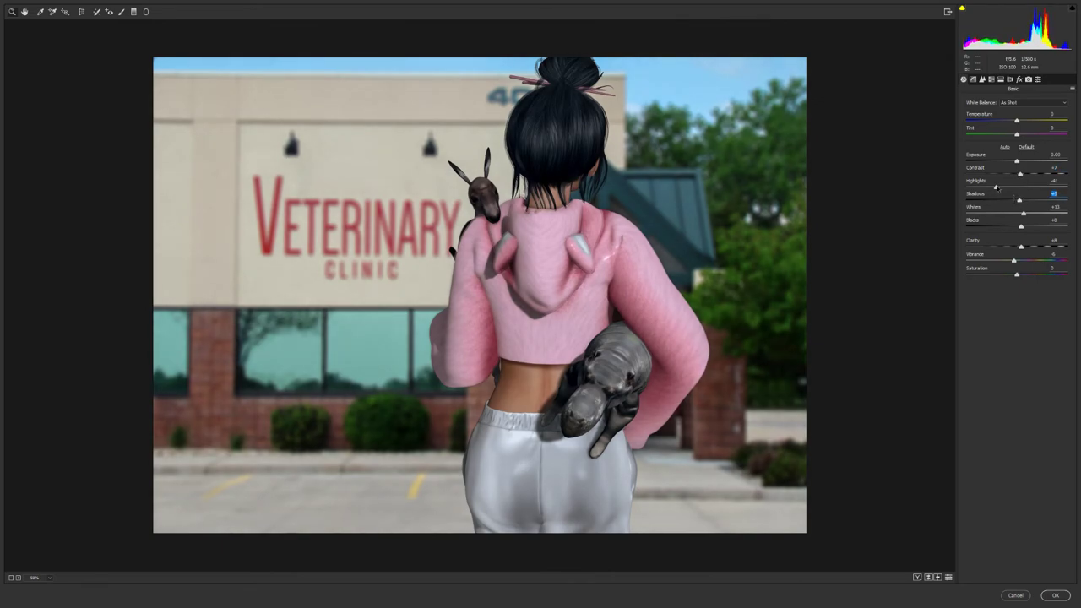
drag(997, 186, 1000, 189)
Add masked sharpening and light film grain, then apply the Camera Raw grade.
click(983, 79)
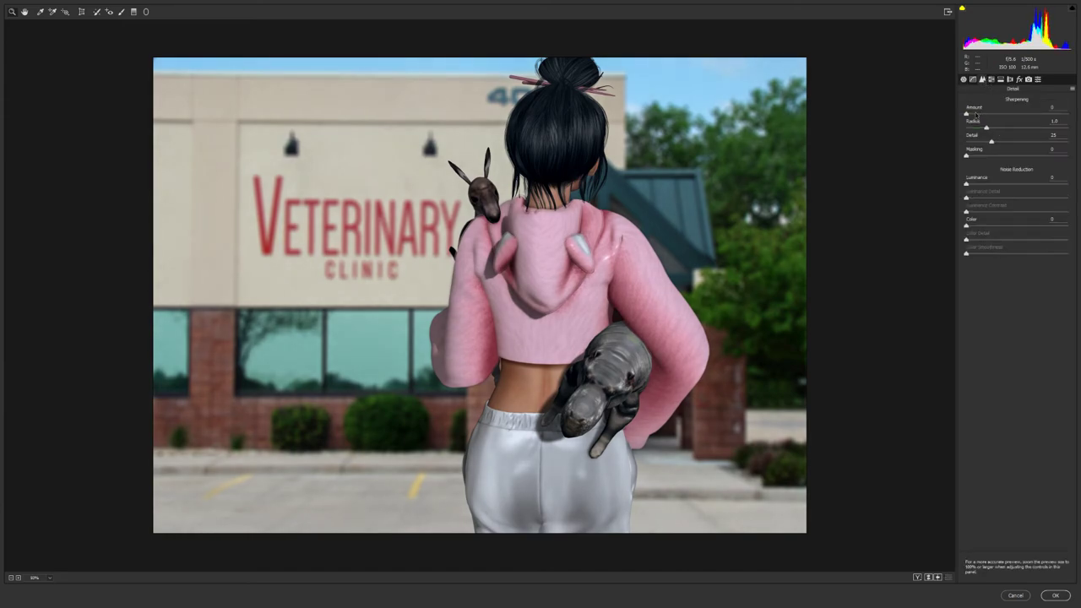
drag(967, 114, 981, 118)
drag(968, 157, 983, 153)
click(1010, 80)
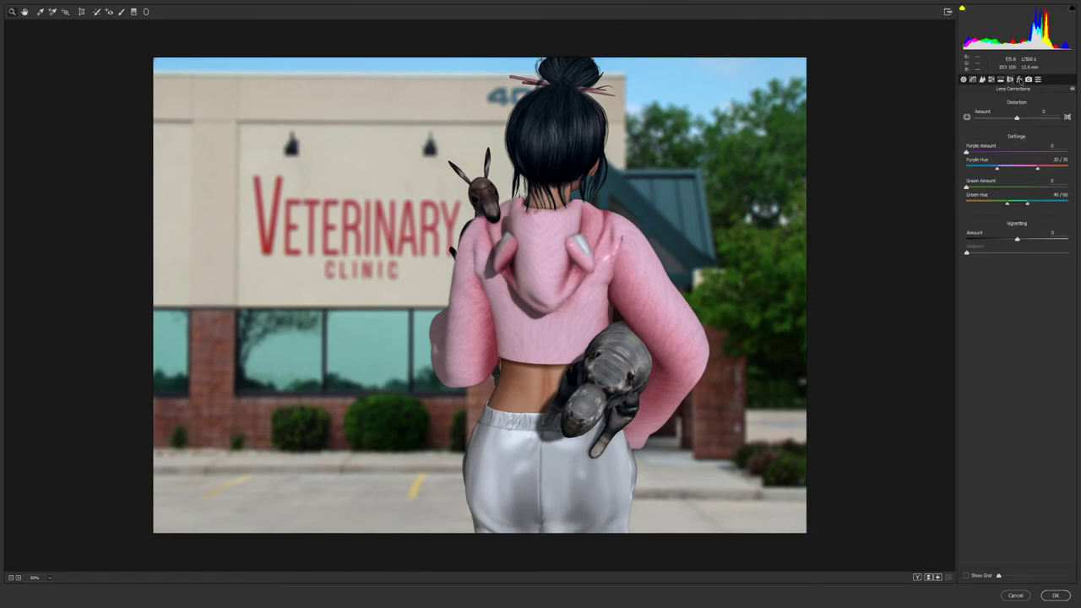
click(1019, 79)
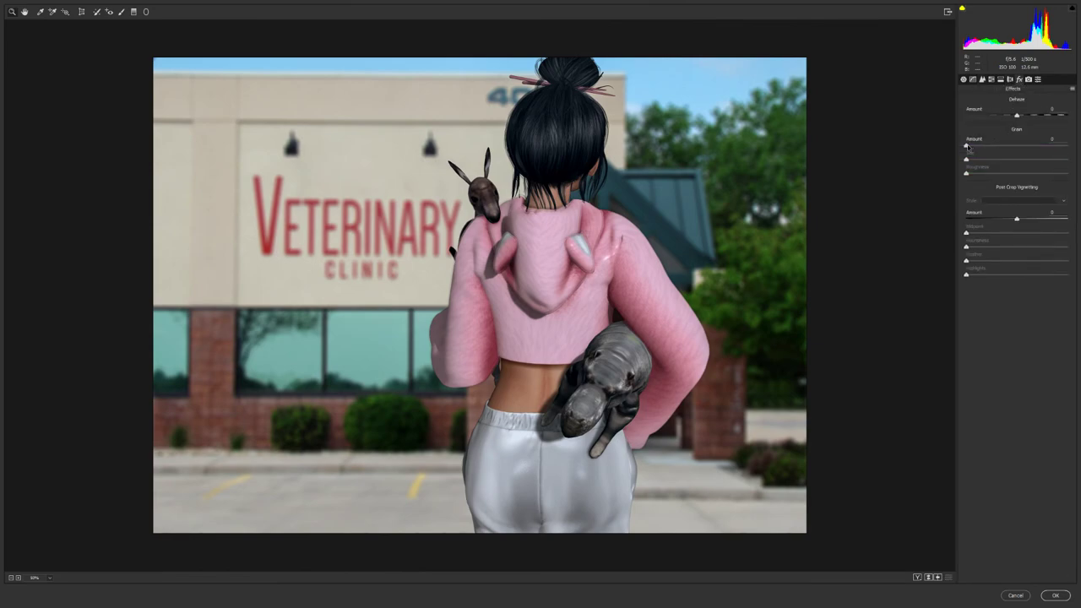
click(968, 147)
click(1055, 596)
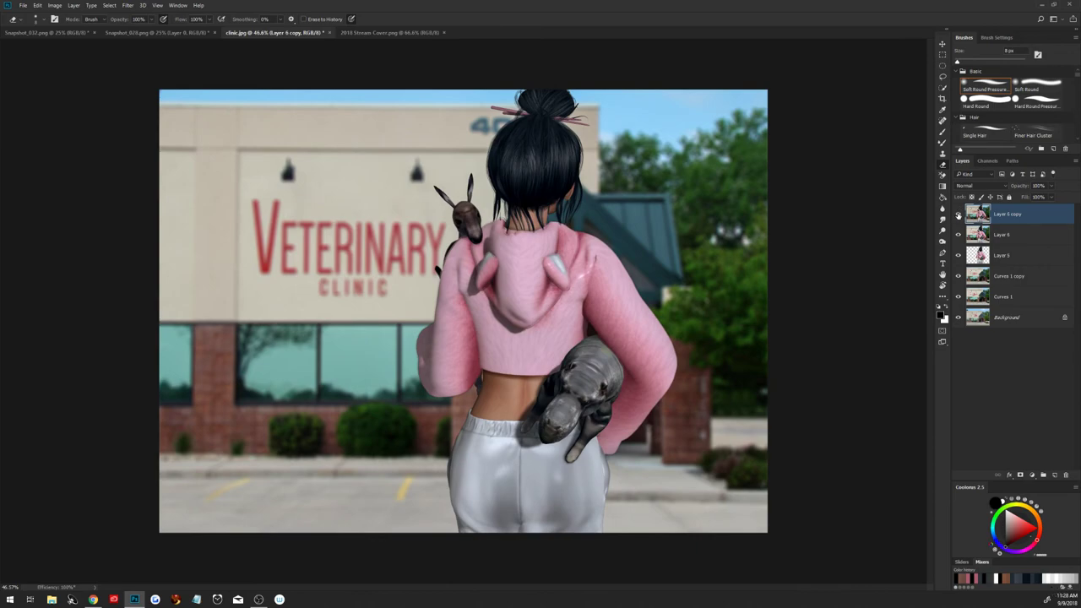
Compare with and without Layer 6 copy, then spot-heal a blemish on the pink sleeve.
click(958, 213)
click(958, 215)
click(944, 121)
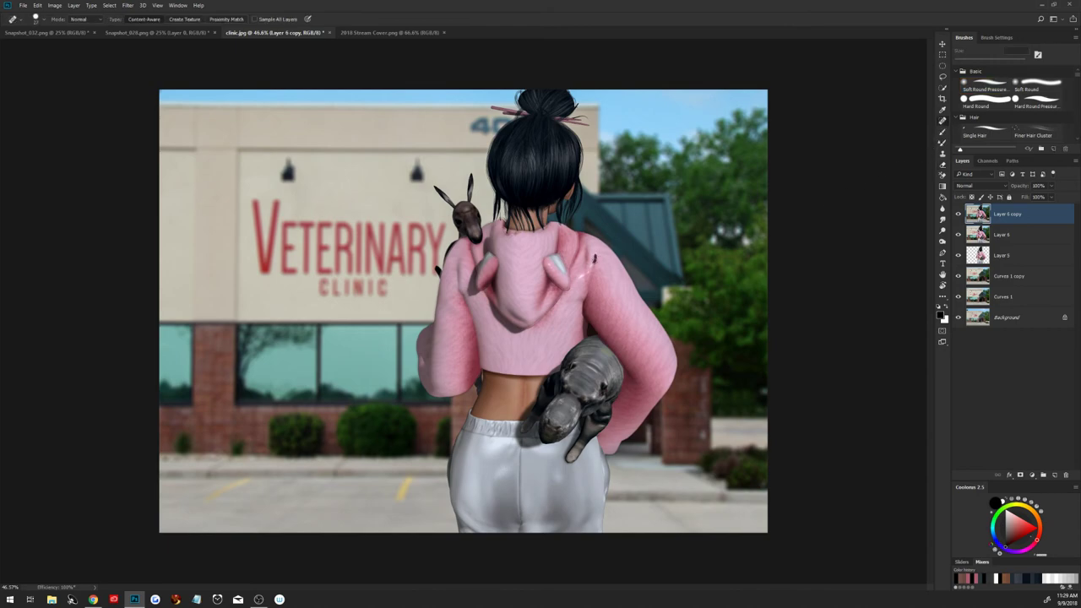
drag(594, 255, 596, 263)
Stamp all visible layers into Layer 7 and preview the image full-screen on black.
key(ctrl+shift+alt+e)
key(f)
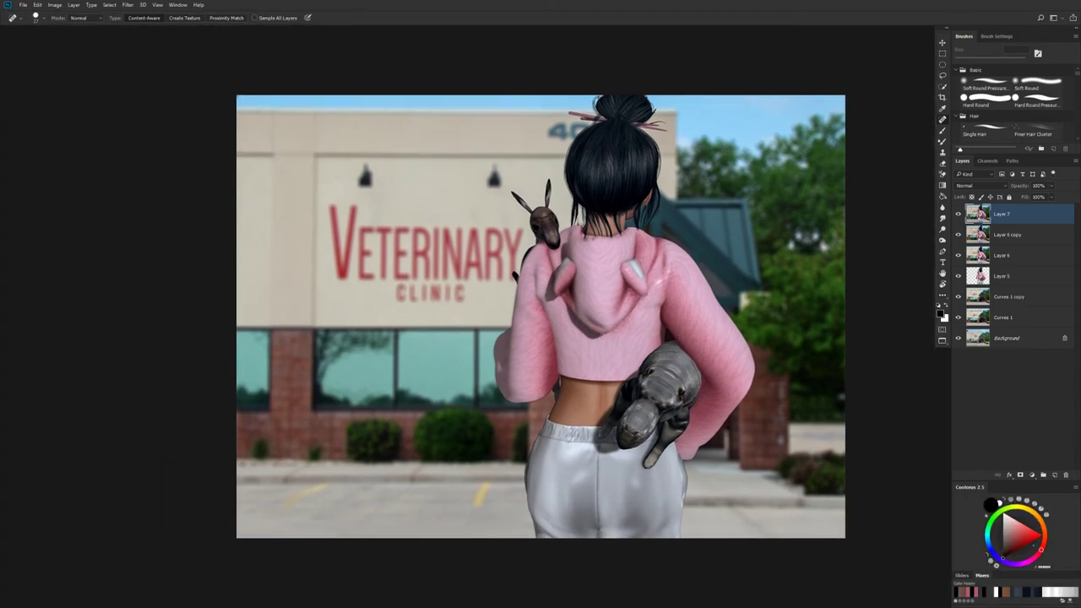
key(f)
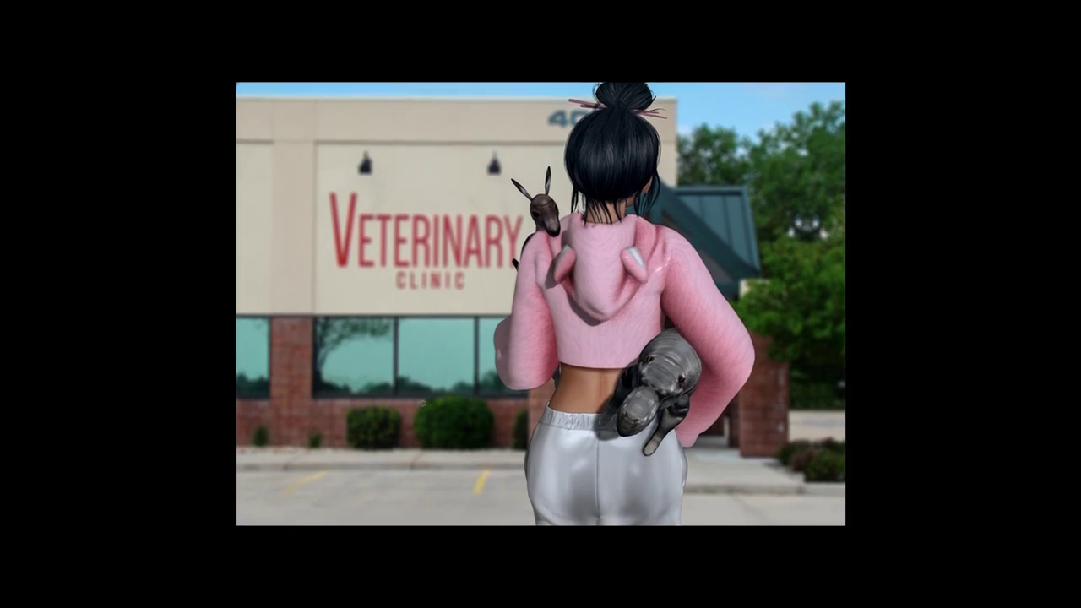